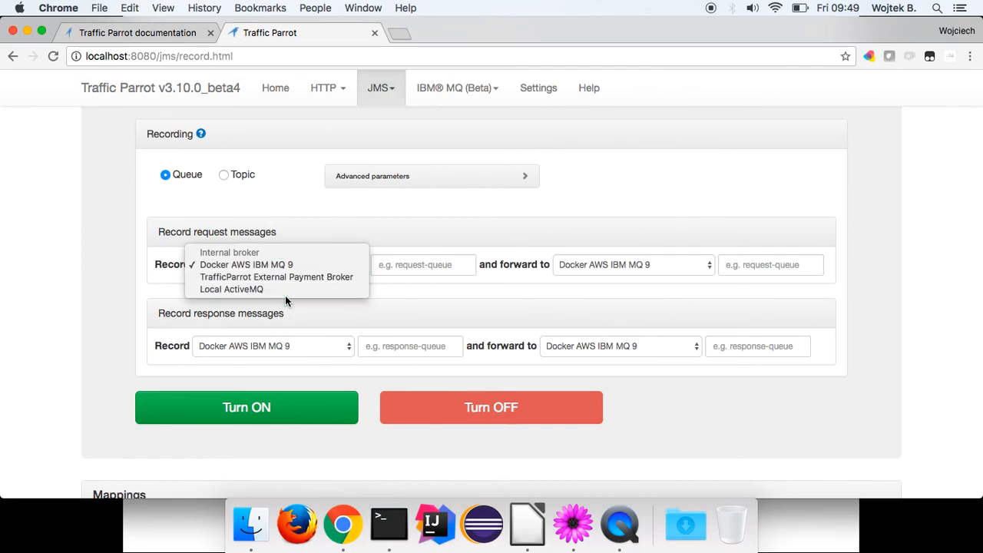
Keep Docker AWS IBM MQ 9 as the request broker and review the queue-recording diagram.
left_click(308, 305)
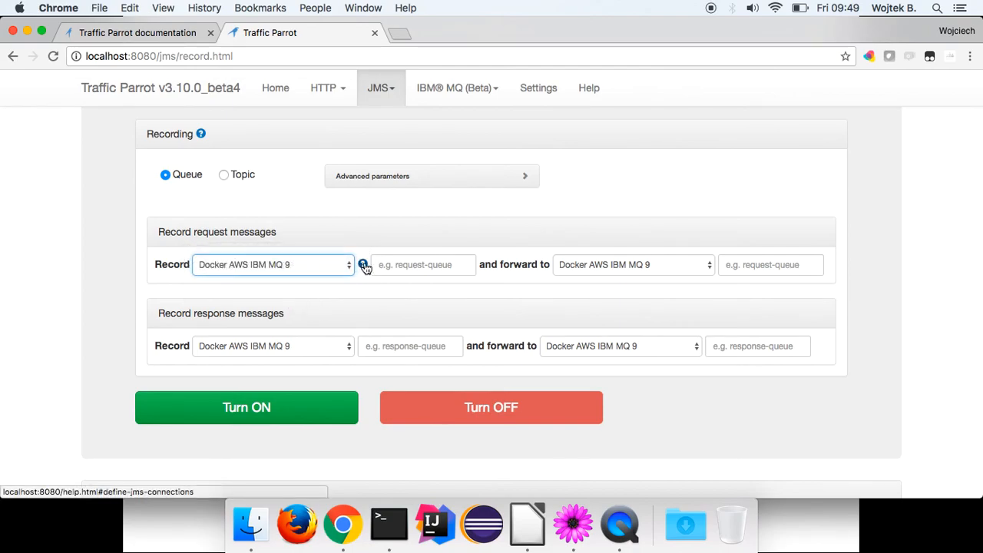
left_click(324, 269)
left_click(349, 264)
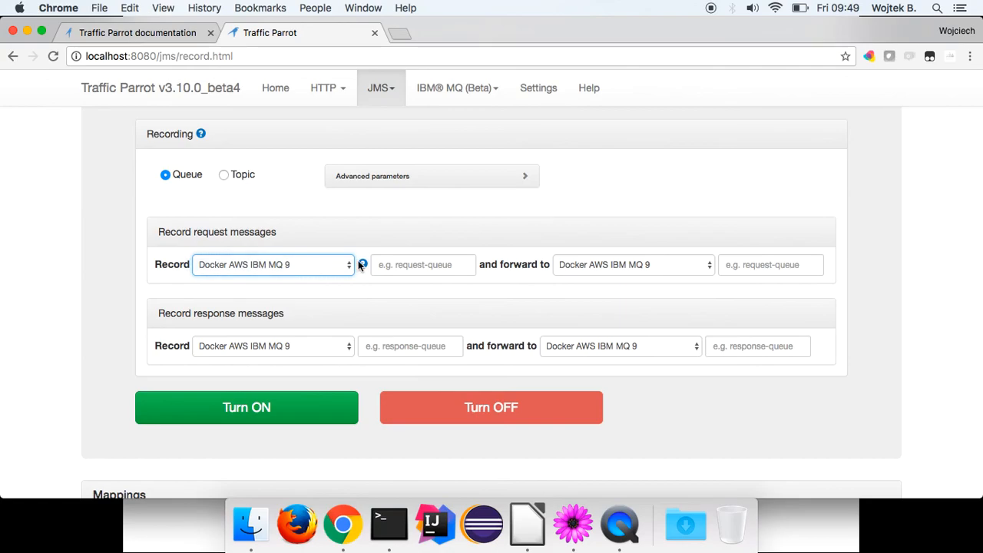
key("super+Tab")
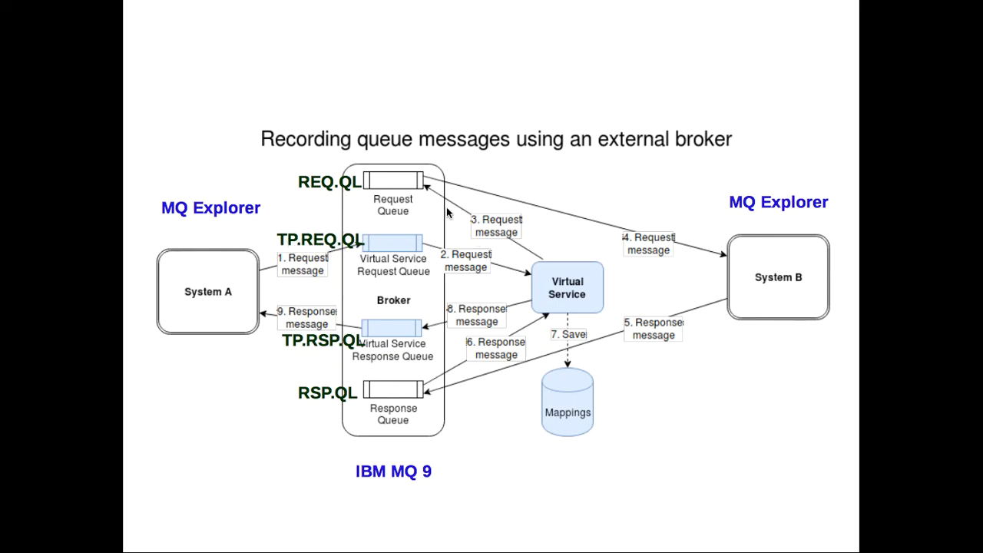
key("super+Tab")
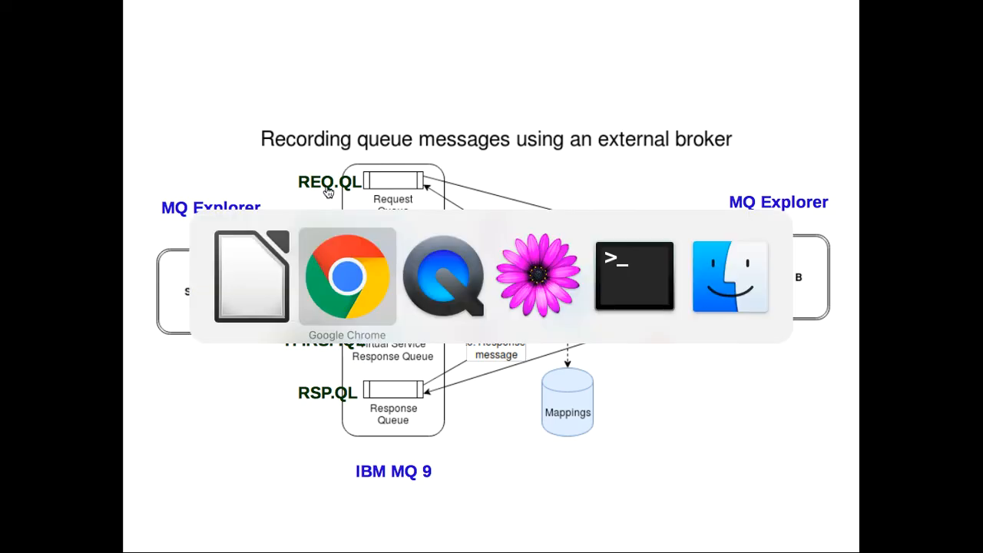
Record requests from TP.REQ.QL and forward them to REQ.QL.
left_click(397, 271)
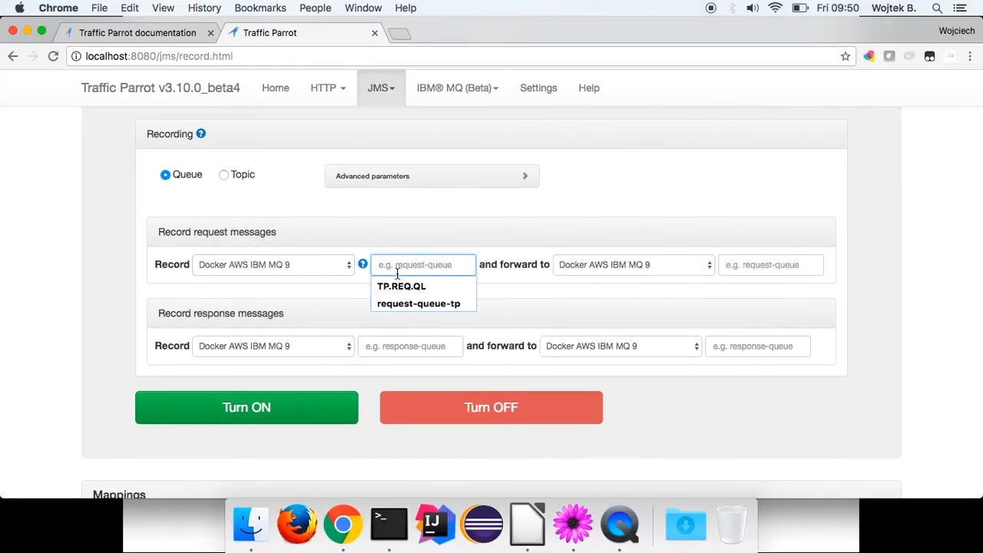
left_click(396, 281)
left_click(743, 266)
left_click(741, 286)
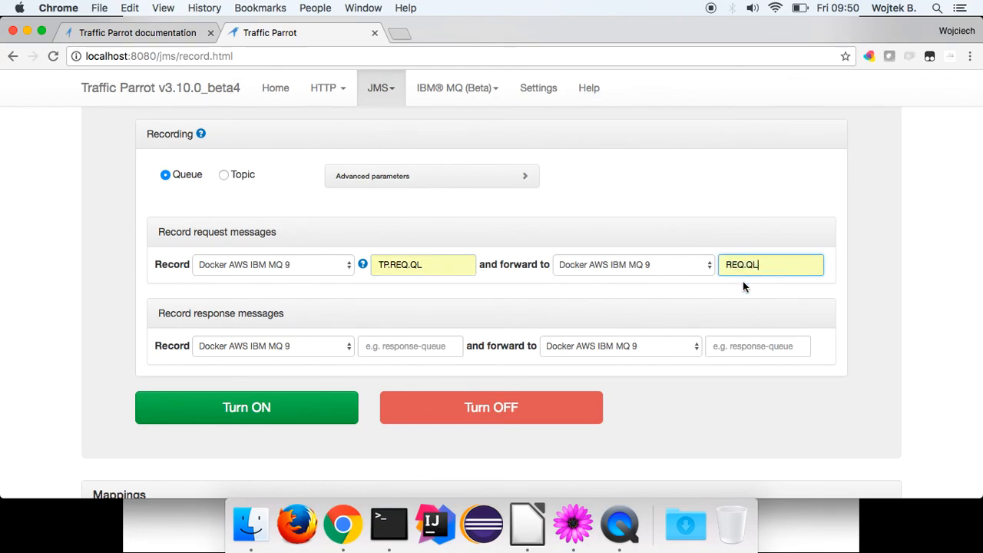
scroll(743, 281, "down", 1)
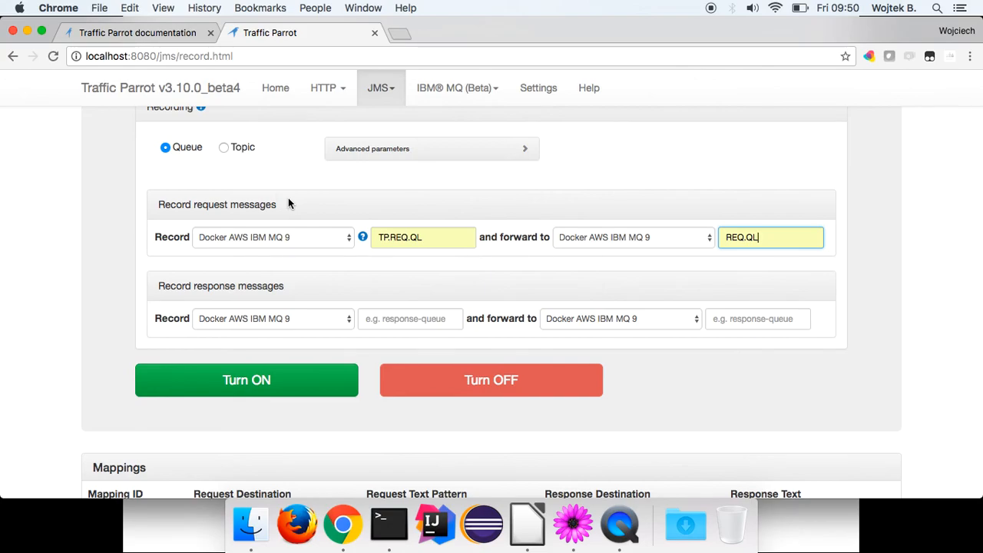
key("super+Tab")
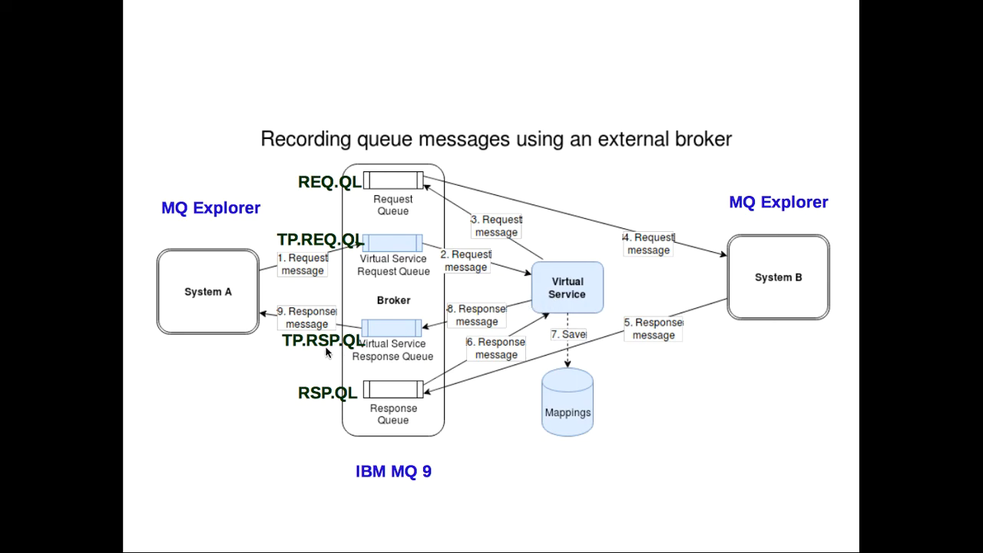
Record responses from RSP.QL and forward them to TP.RSP.QL.
key("super+Tab")
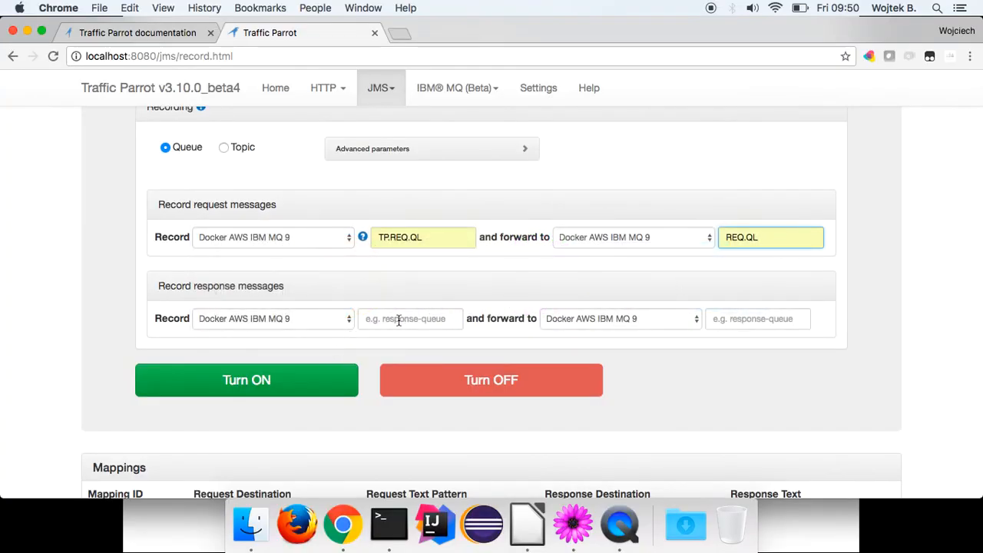
left_click(398, 319)
left_click(396, 338)
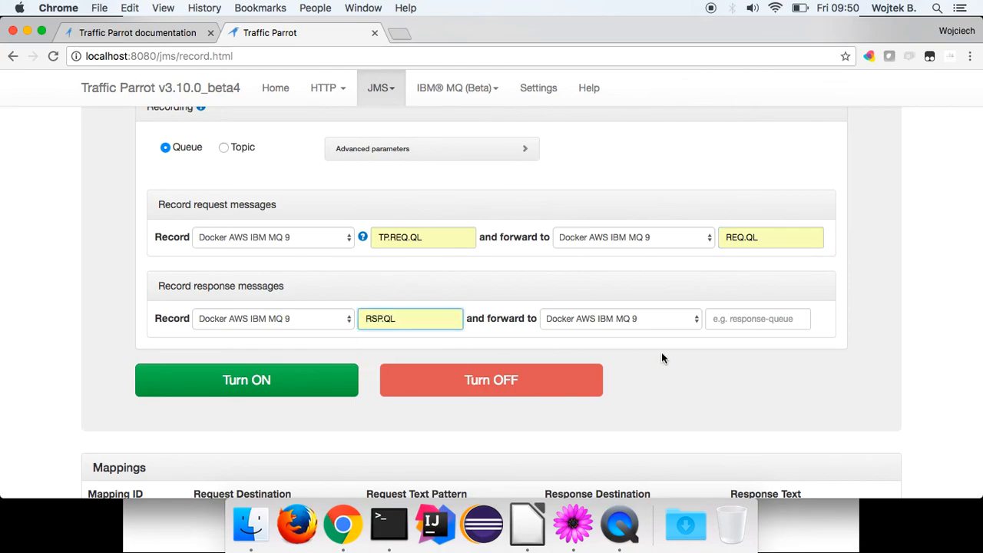
left_click(720, 327)
left_click(725, 338)
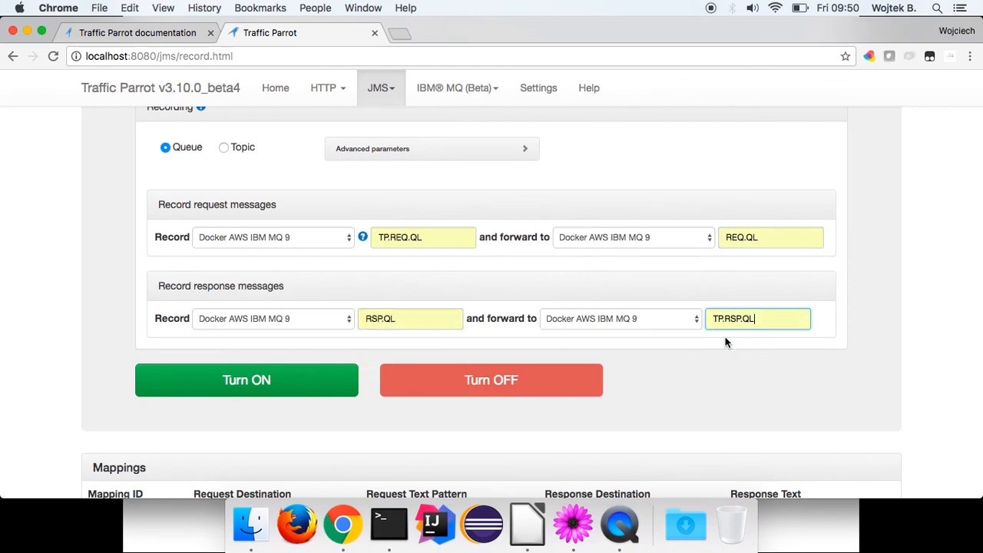
Turn the JMS virtual service ON to start recording with these queues.
left_click(301, 382)
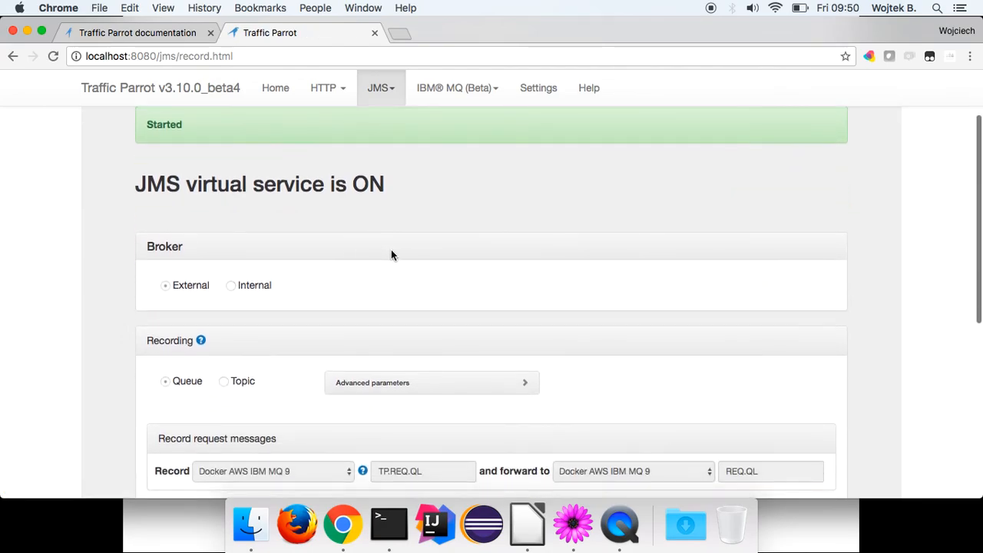
scroll(391, 255, "down", 5)
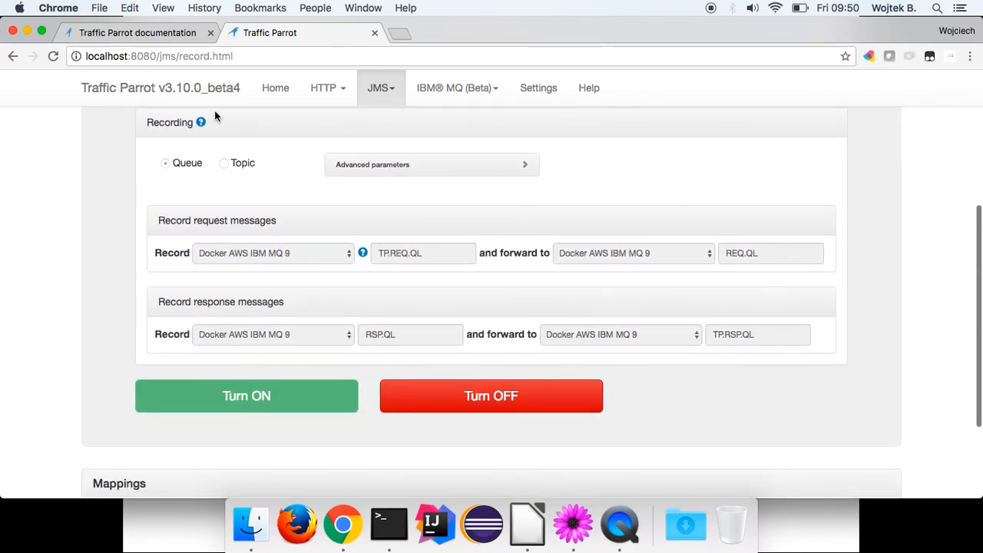
left_click(164, 36)
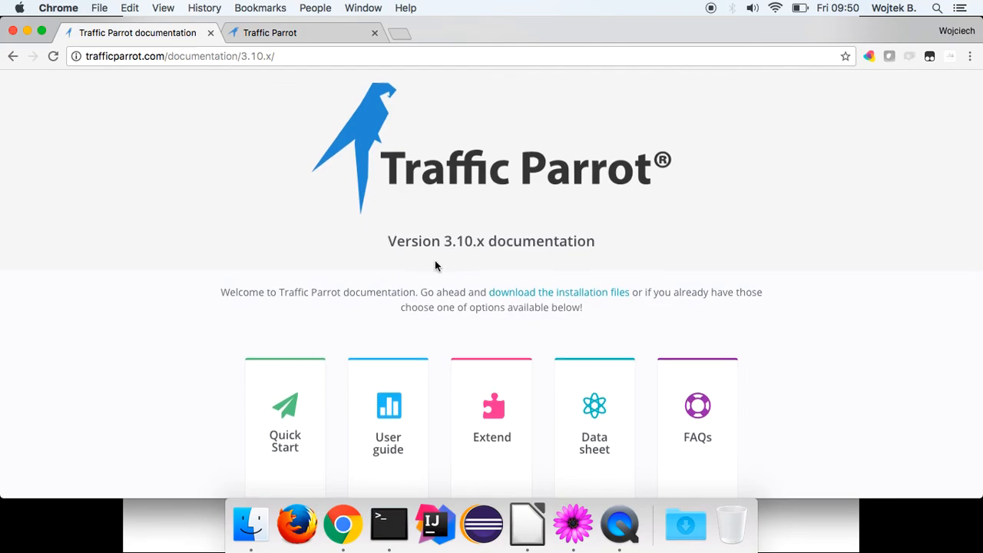
Read the JMS docs' 'Queue record external broker' steps, then return to the recording page.
scroll(434, 265, "down", 4)
scroll(434, 263, "down", 2)
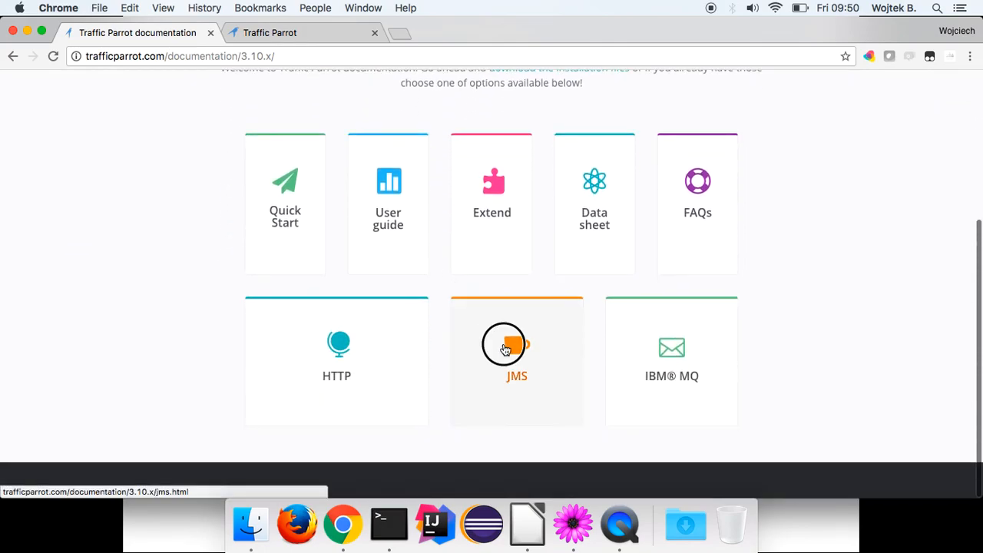
left_click(503, 344)
scroll(297, 192, "down", 7)
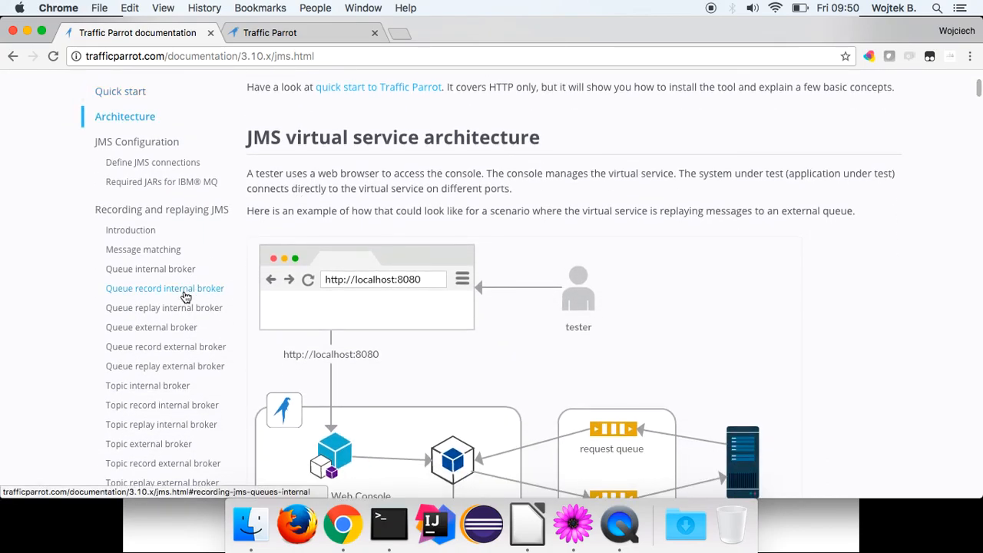
left_click(166, 351)
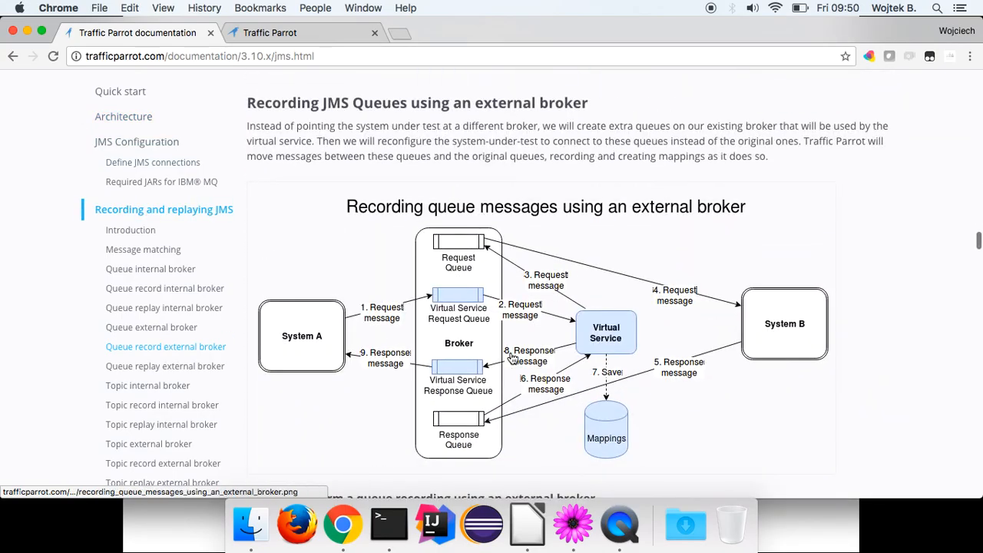
scroll(621, 275, "down", 2)
scroll(552, 283, "down", 8)
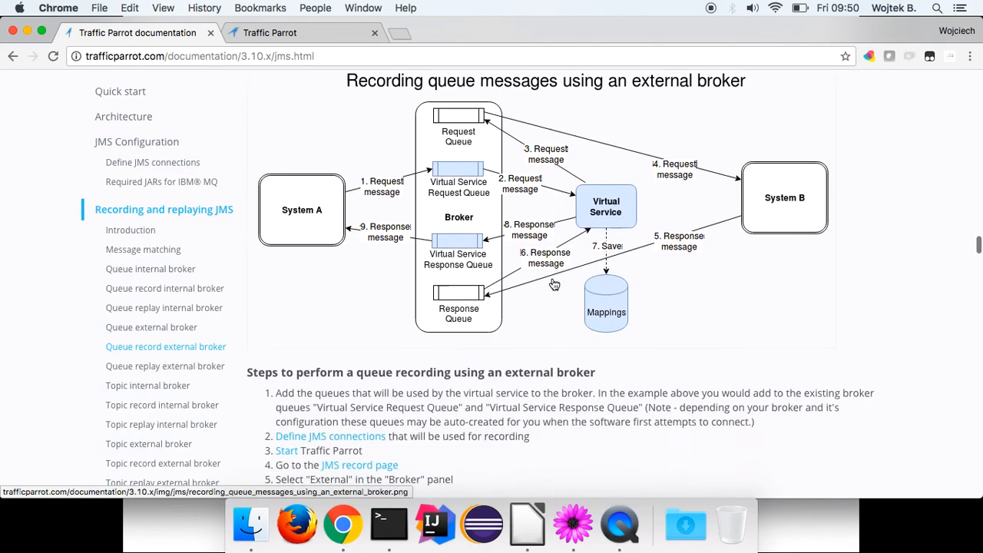
scroll(552, 282, "down", 8)
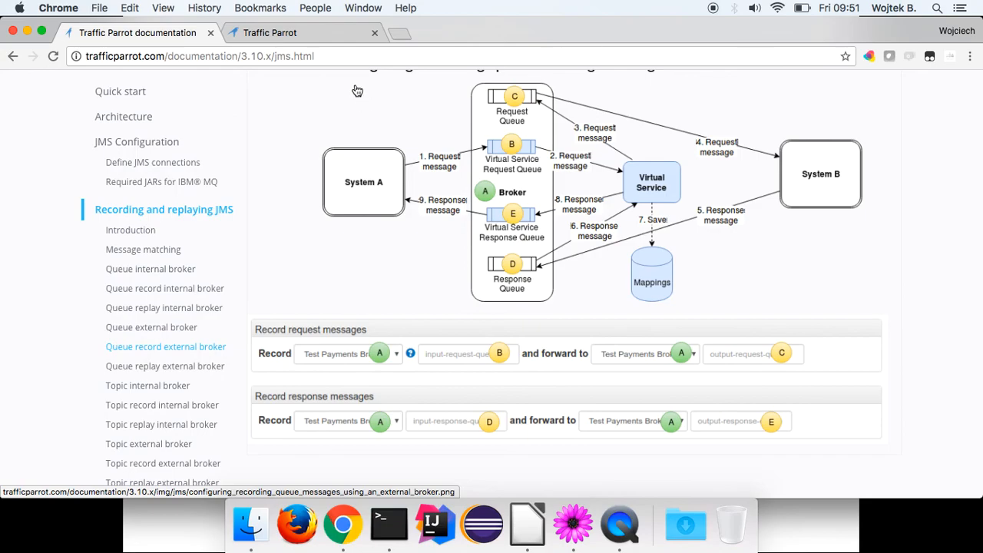
left_click(310, 30)
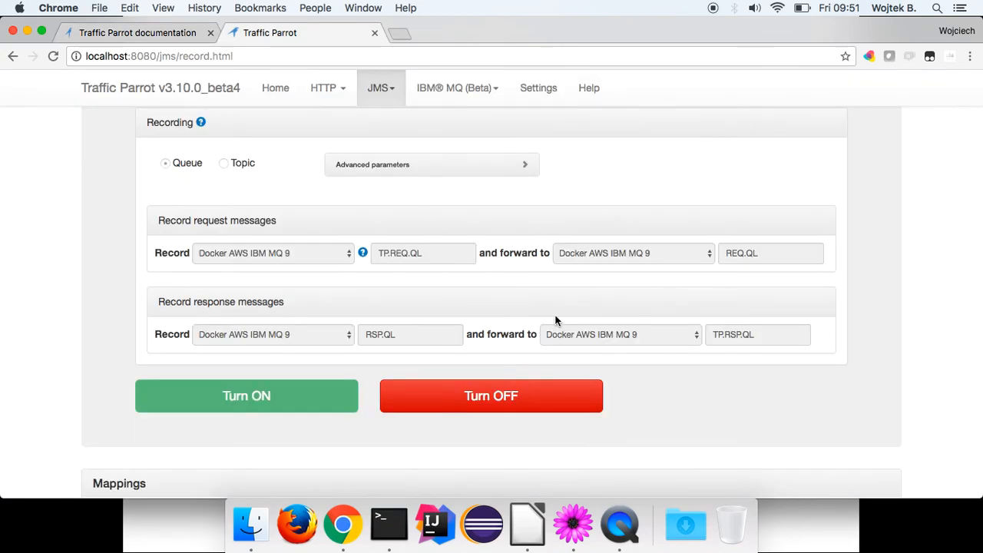
Confirm Mappings and the current recording session are empty, then launch MQ Explorer in Eclipse.
scroll(556, 320, "up", 5)
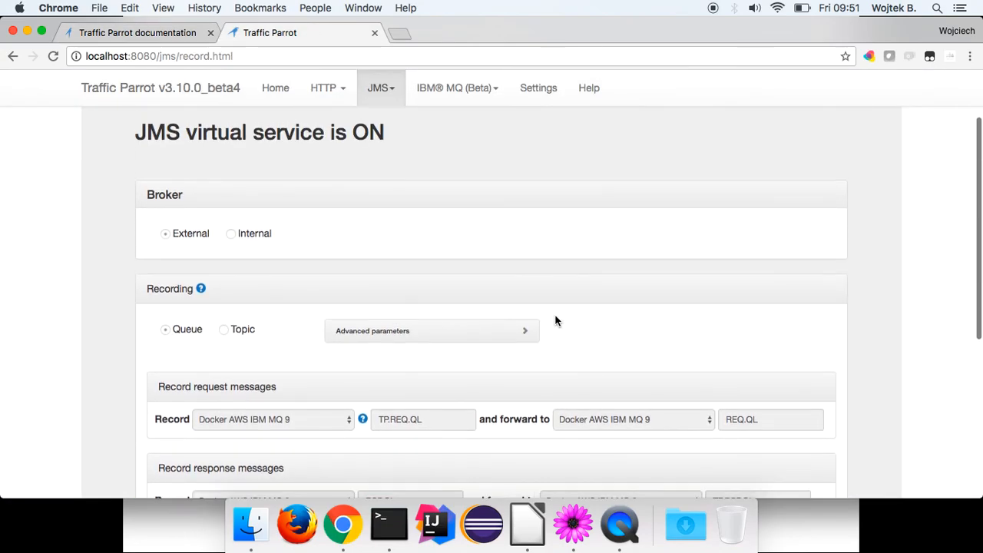
scroll(556, 321, "down", 8)
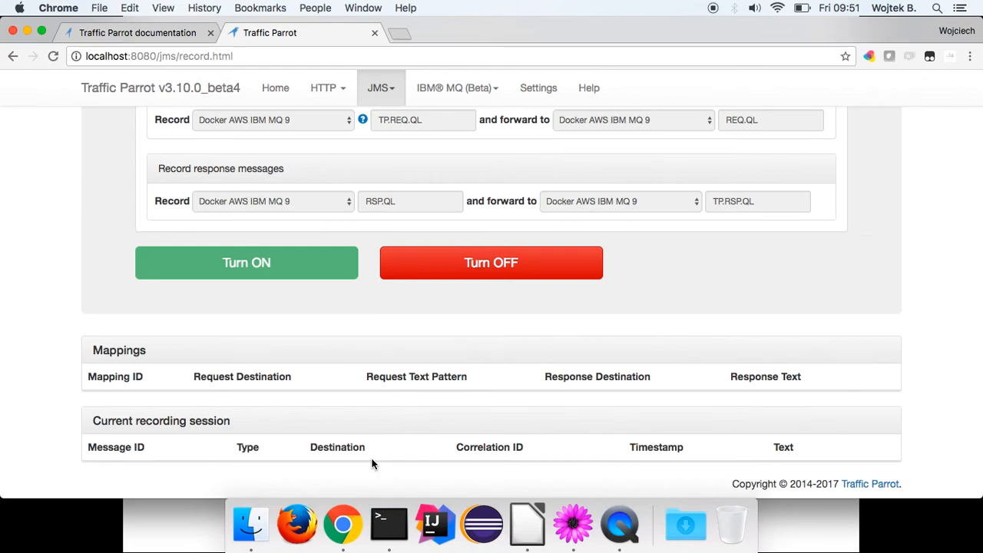
key("super+Tab")
key("super+Tab")
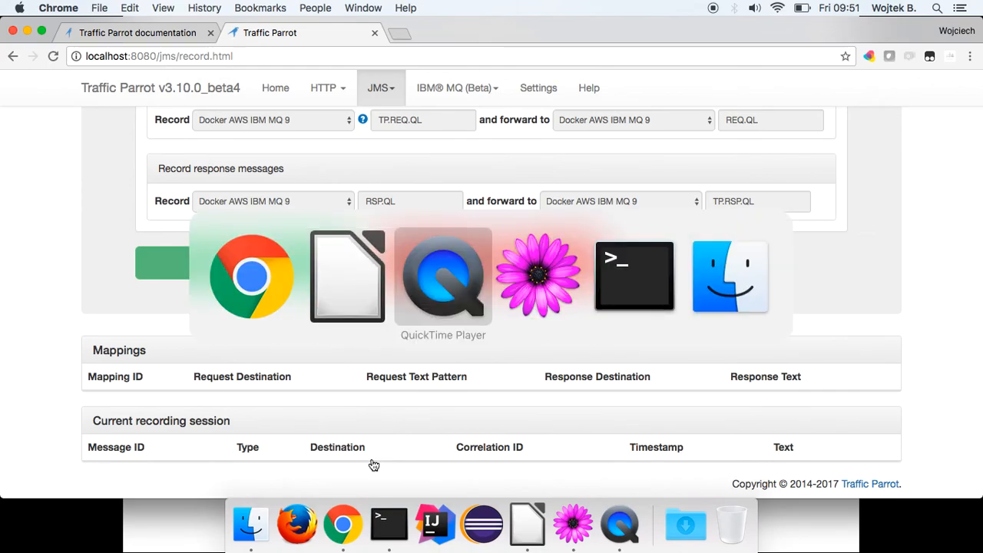
key("Escape")
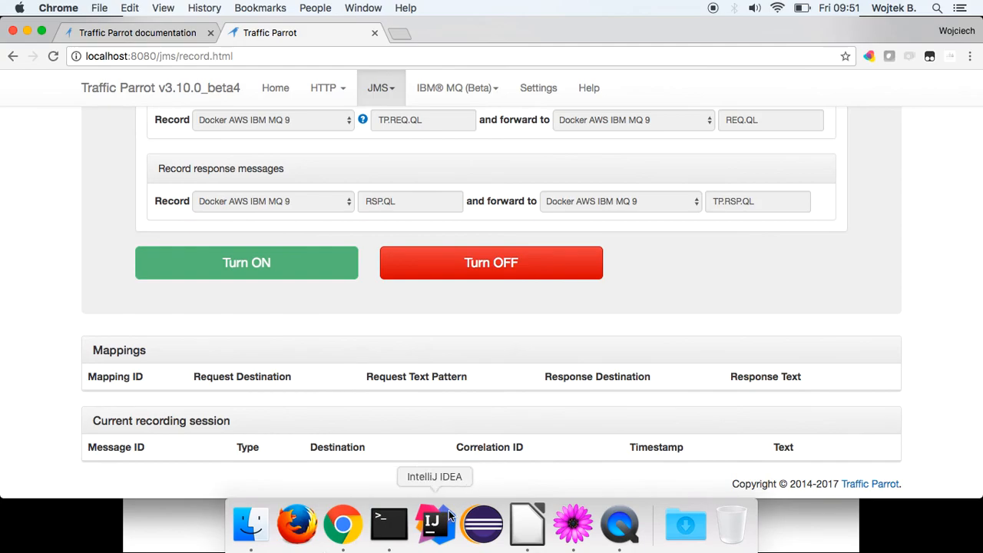
left_click(482, 525)
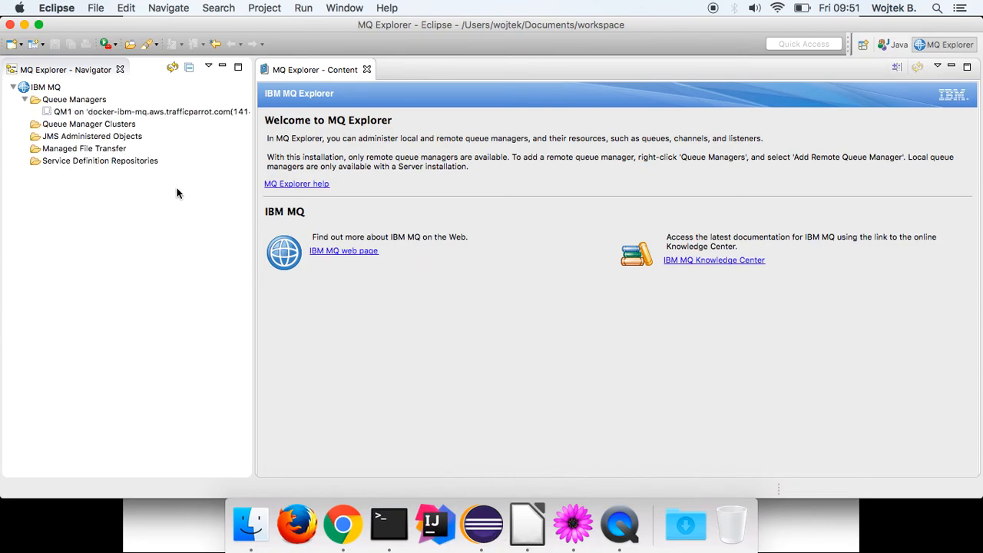
Connect to queue manager QM1 with its password and list its queues.
left_click(112, 114)
right_click(112, 115)
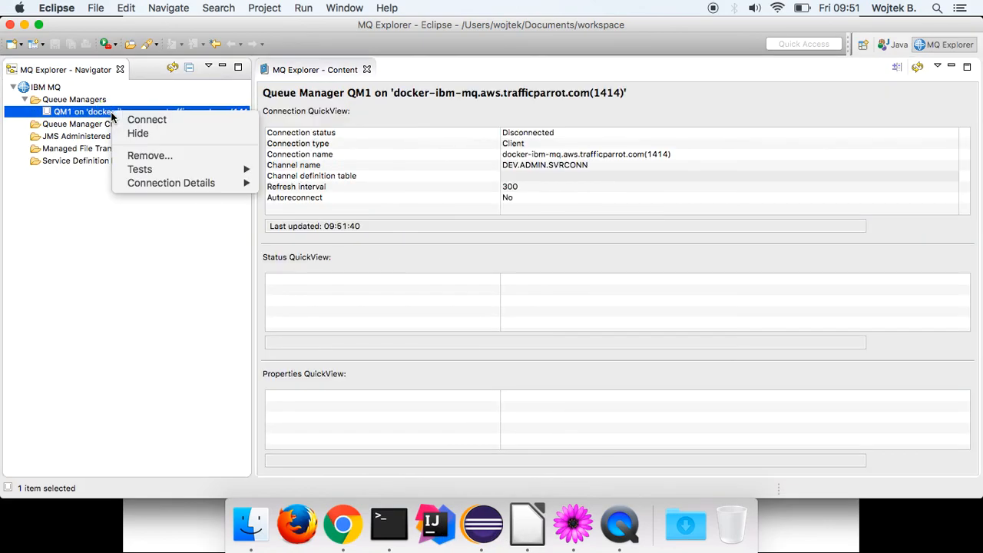
left_click(136, 120)
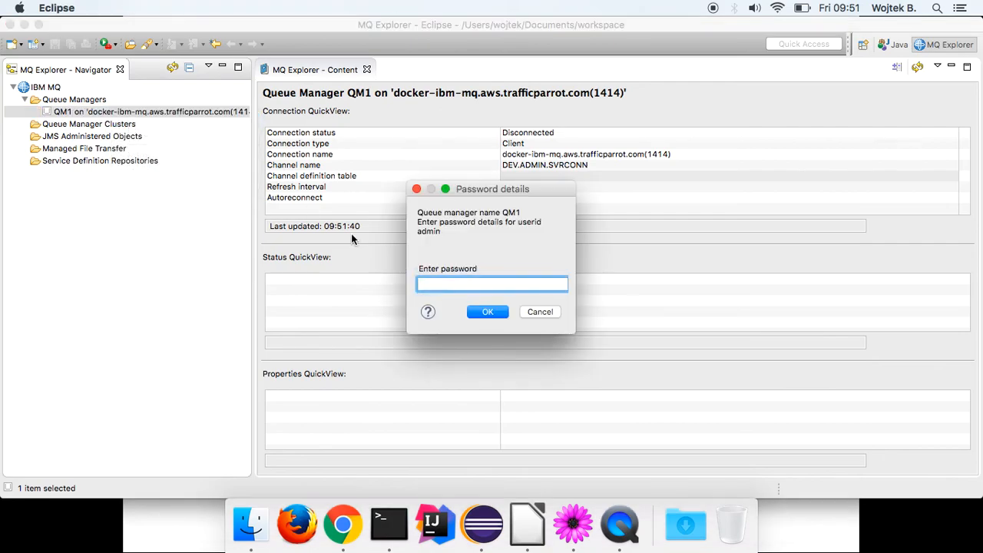
type("pass")
key("Return")
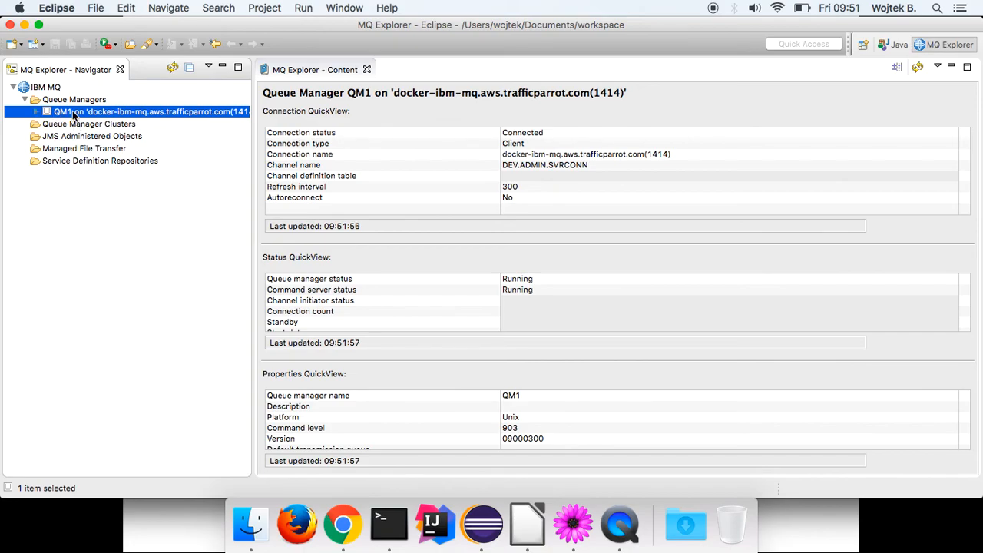
left_click(36, 112)
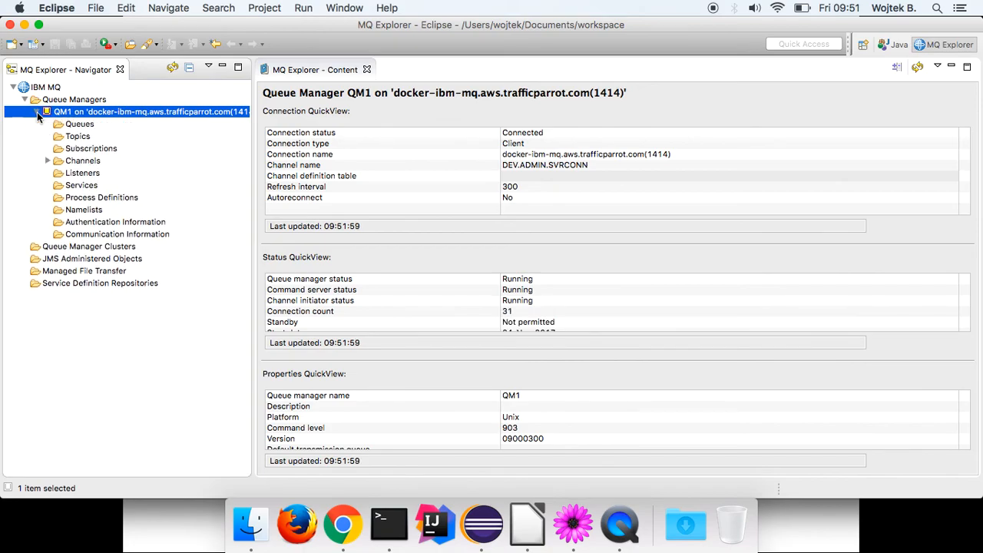
left_click(79, 126)
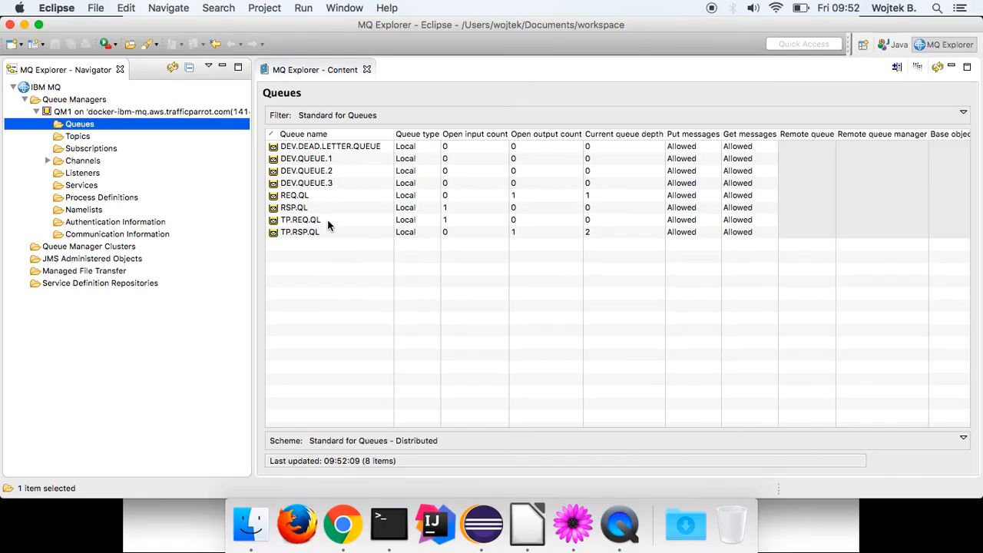
Put the Slovakia GetCitiesByCountry SOAP request, copied from TextMate, onto TP.REQ.QL as a test message.
left_click(323, 220)
right_click(323, 220)
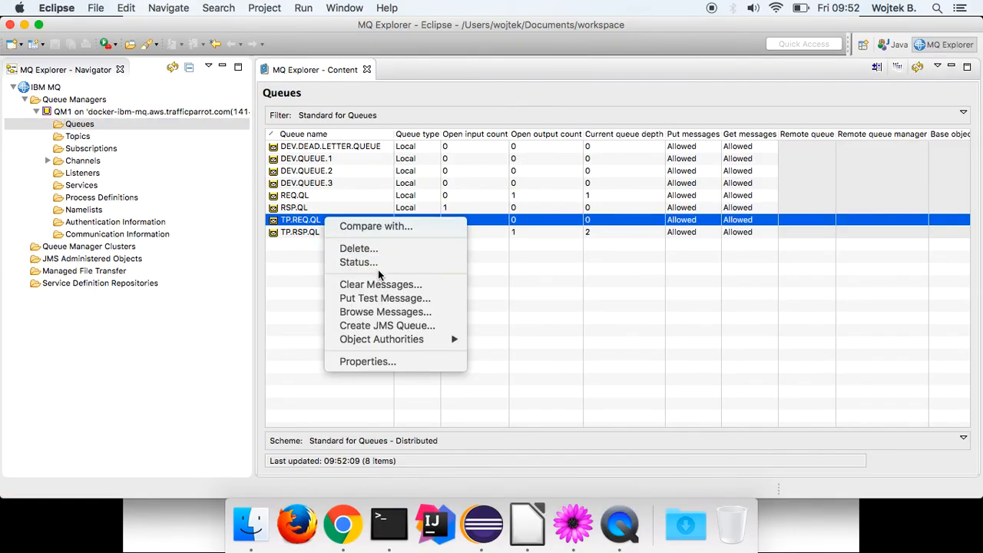
left_click(384, 298)
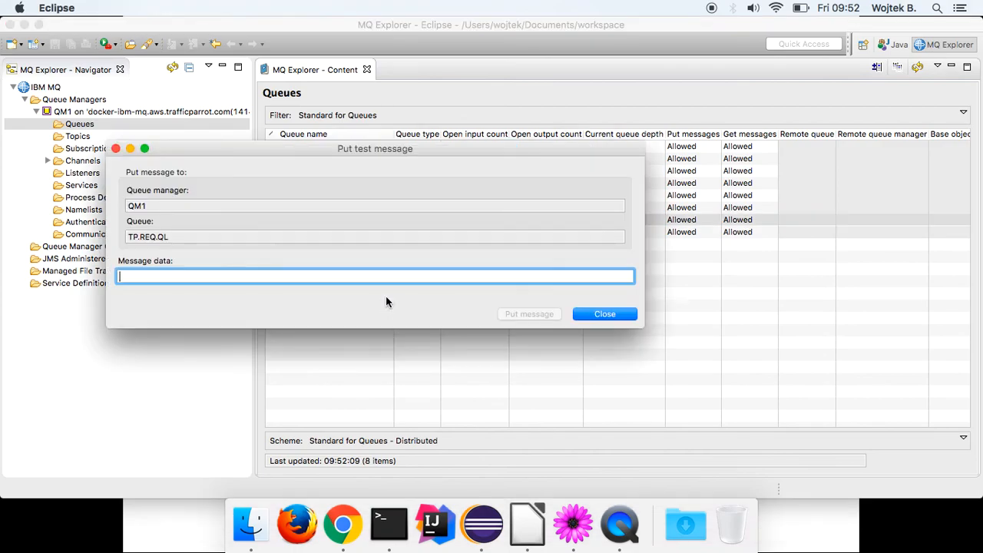
left_click(573, 524)
left_click_drag(283, 201, 264, 93)
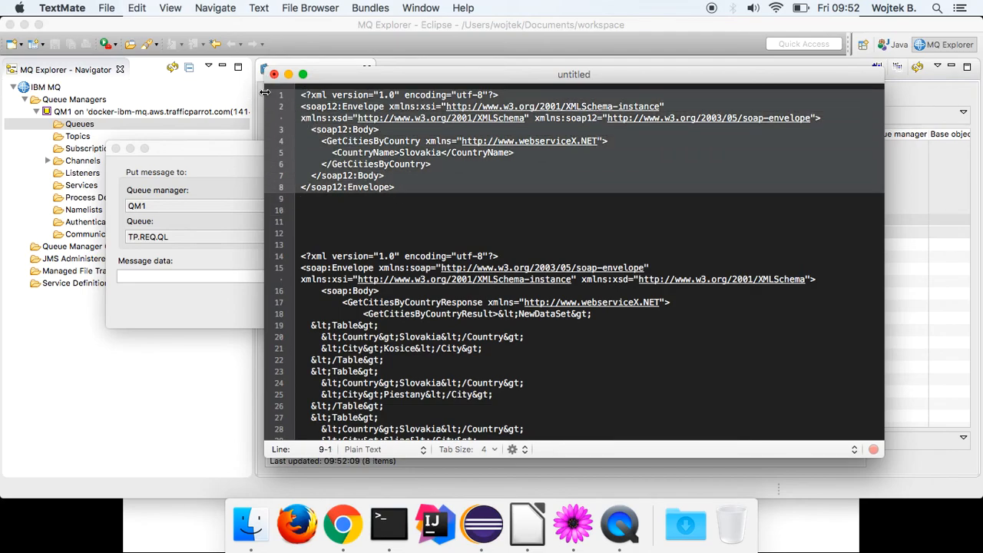
left_click(169, 274)
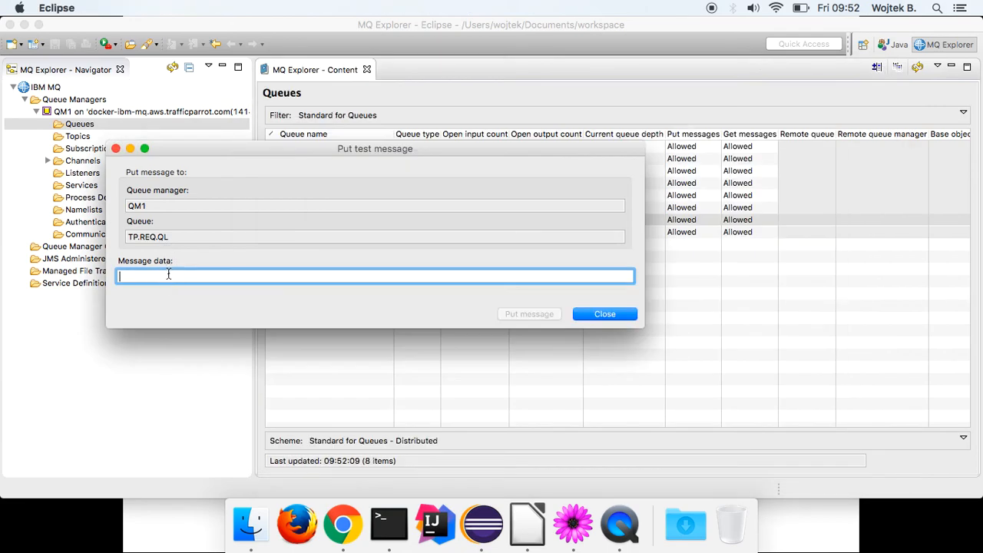
key("super+v")
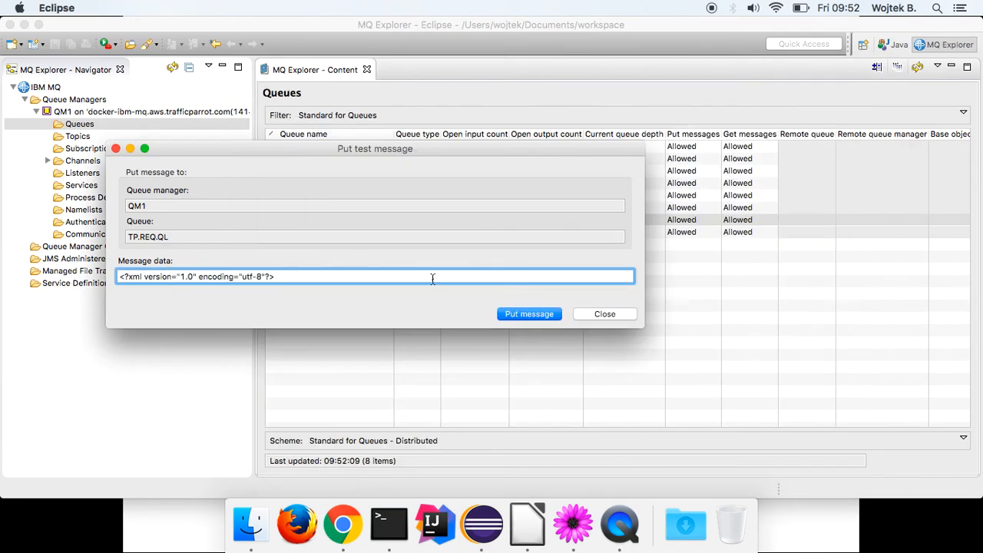
left_click(529, 317)
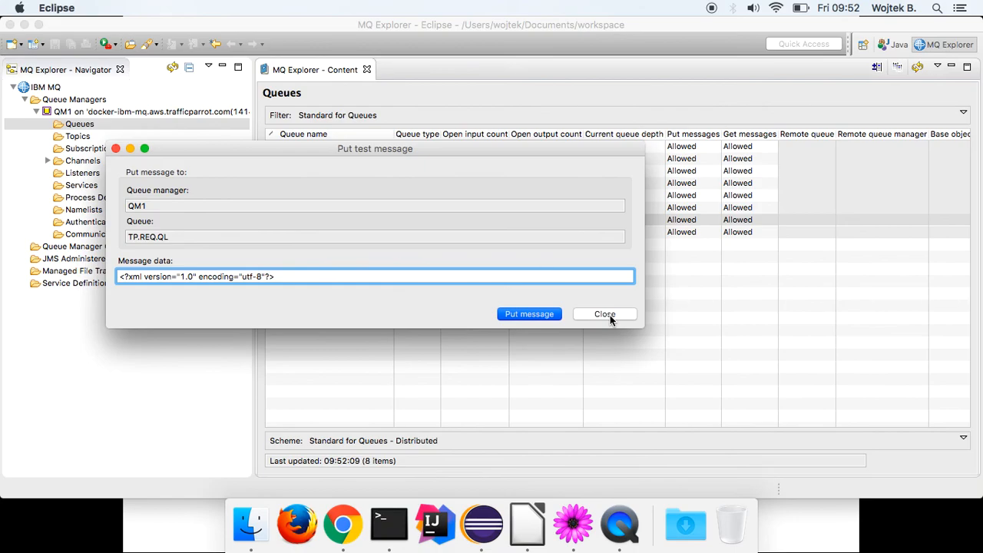
key("Return")
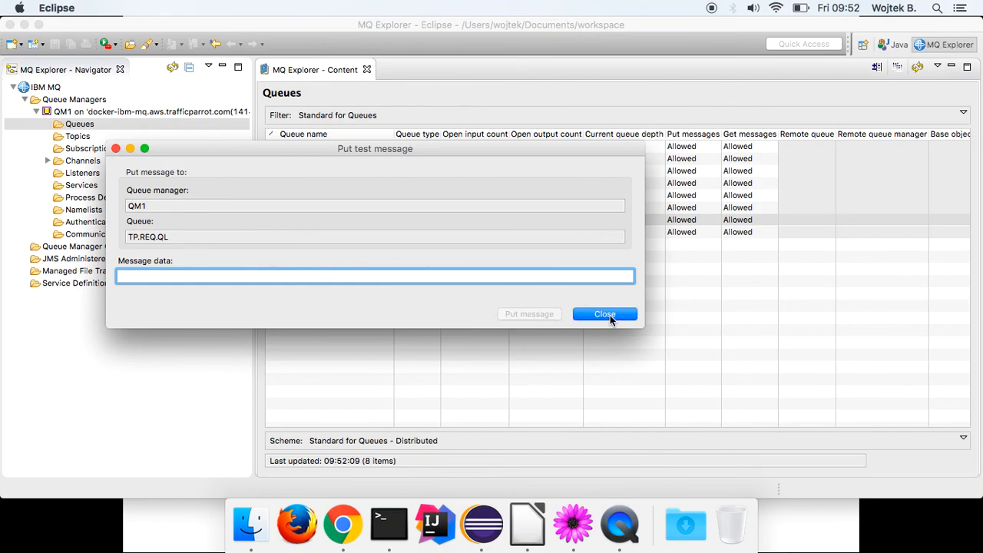
left_click(609, 314)
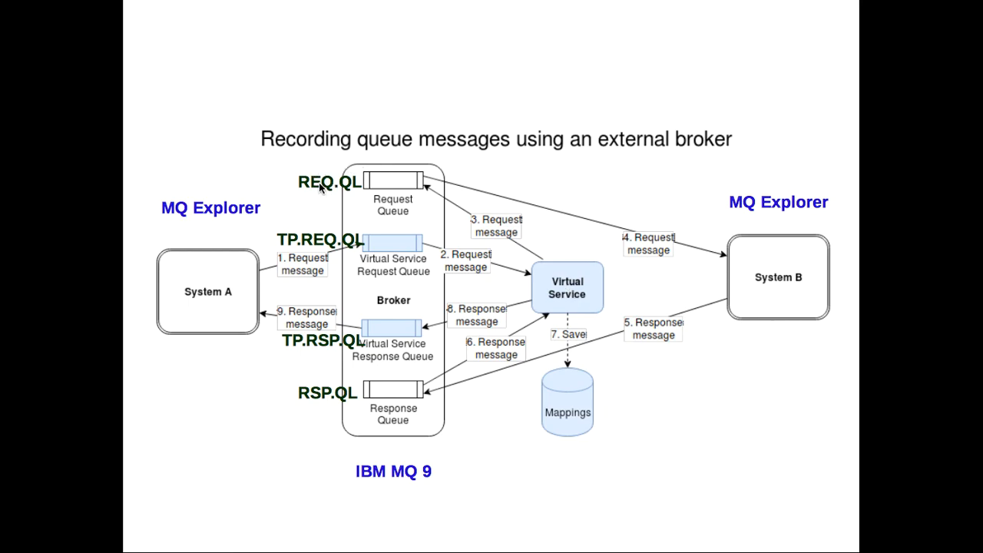
Switch to Traffic Parrot and scroll to the captured REQUEST message for REQ.QL.
key("super+Tab")
key("super+Tab")
key("super+Tab")
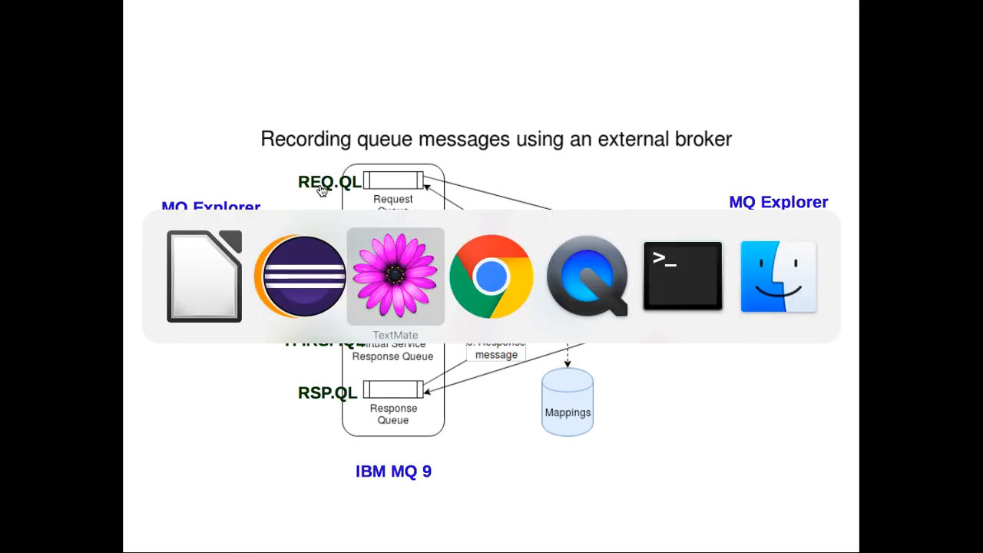
scroll(321, 188, "down", 2)
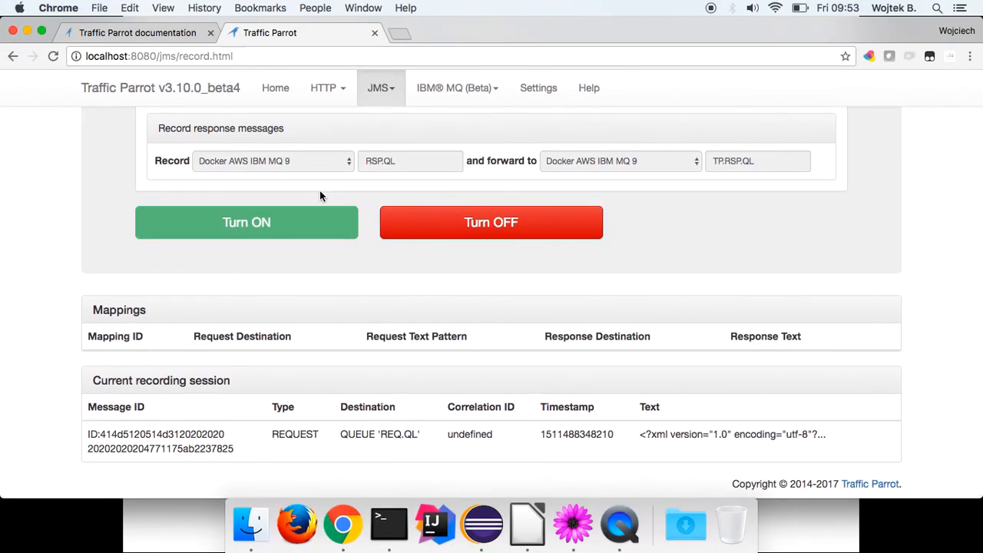
scroll(388, 394, "down", 1)
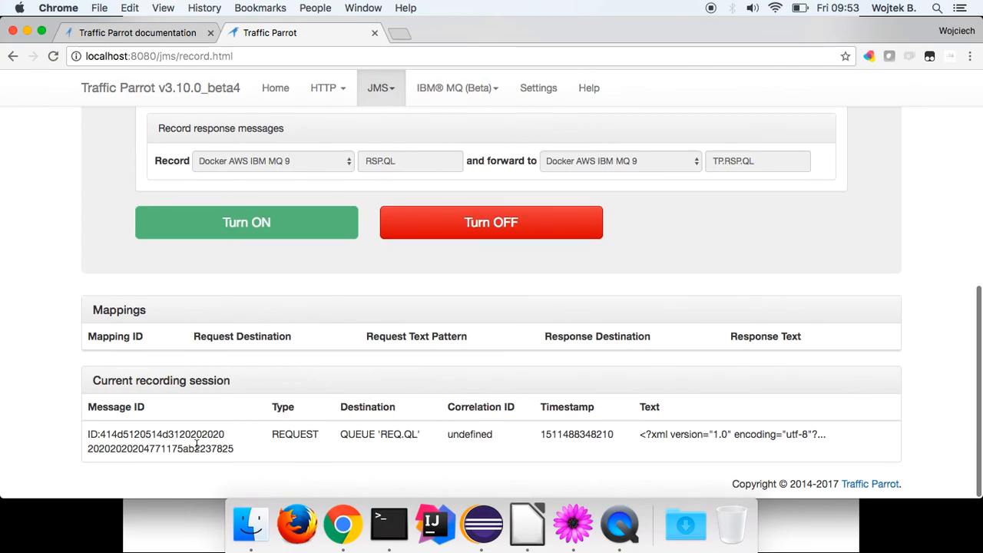
left_click_drag(269, 432, 411, 434)
left_click(340, 439)
left_click(421, 435)
left_click(652, 431)
left_click_drag(834, 430, 720, 432)
left_click(720, 431)
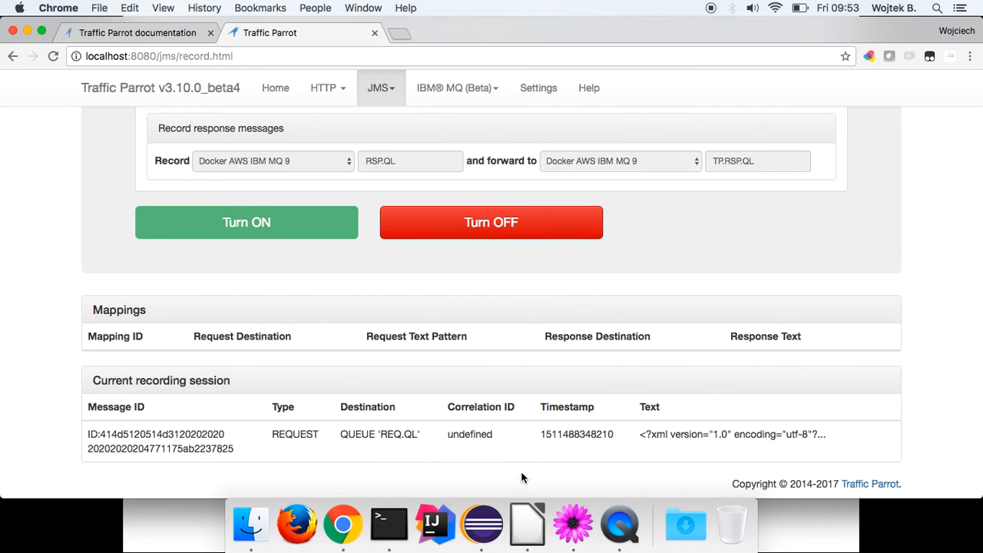
Browse REQ.QL and open message 2's data to confirm the forwarded Slovakia SOAP request.
left_click(482, 524)
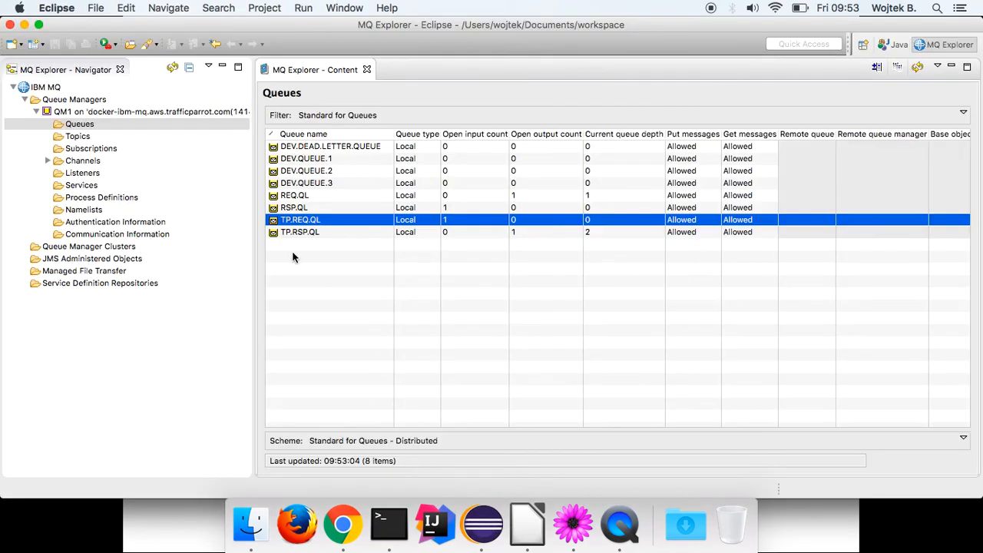
left_click(296, 196)
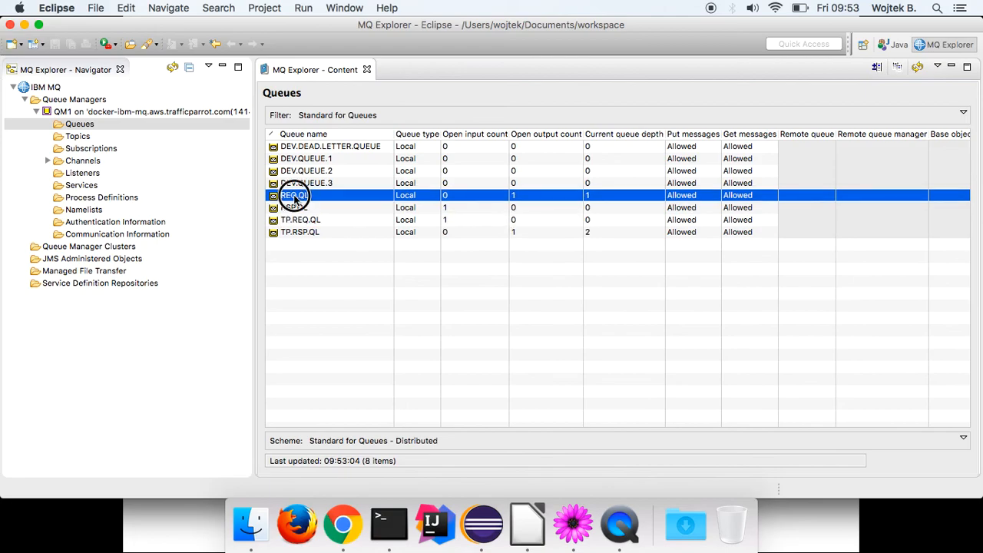
right_click(296, 199)
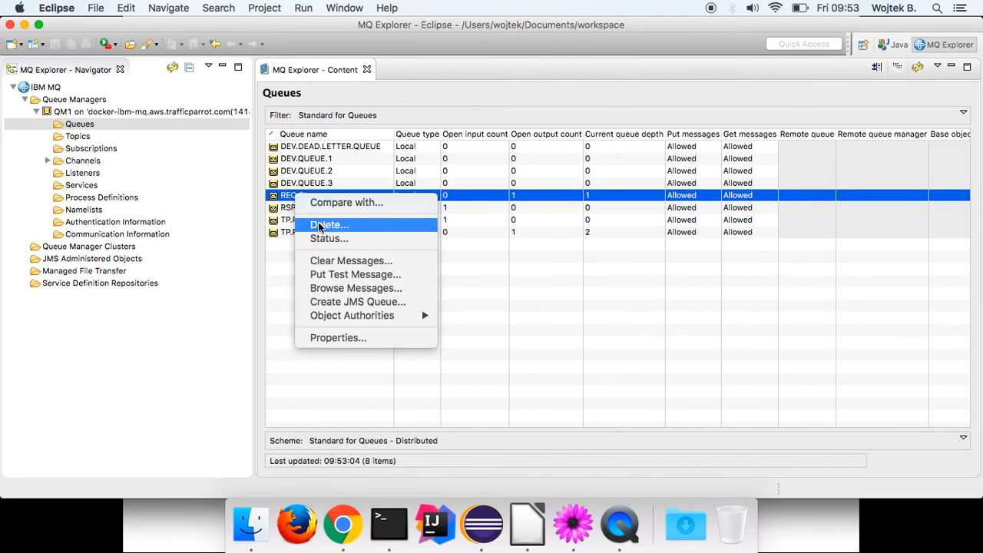
left_click(356, 289)
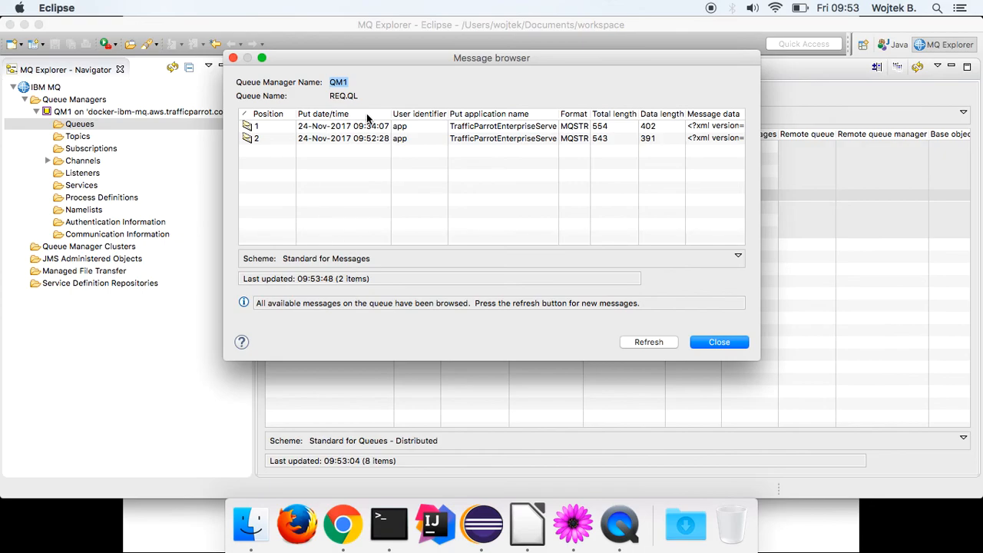
left_click(418, 138)
double_click(351, 138)
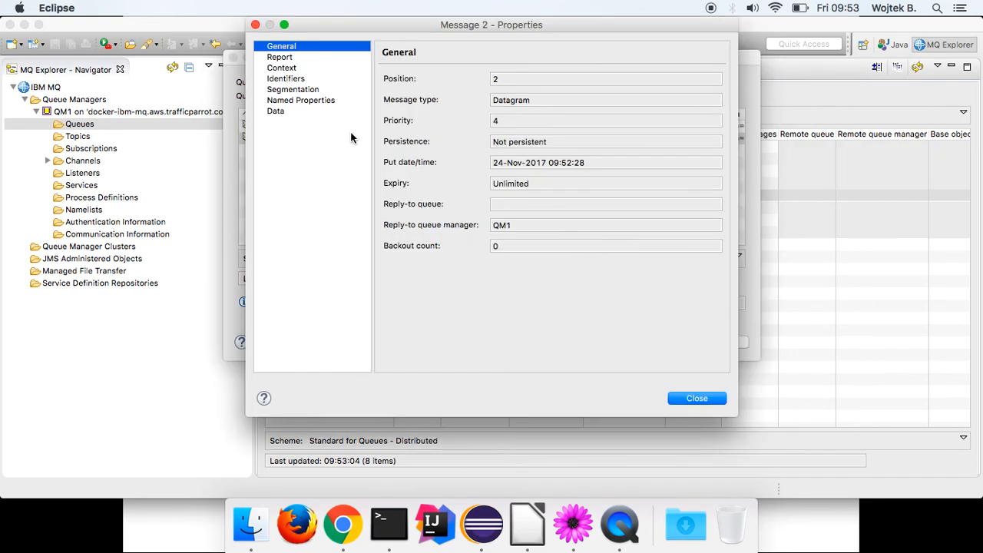
left_click(276, 110)
left_click_drag(608, 254, 513, 180)
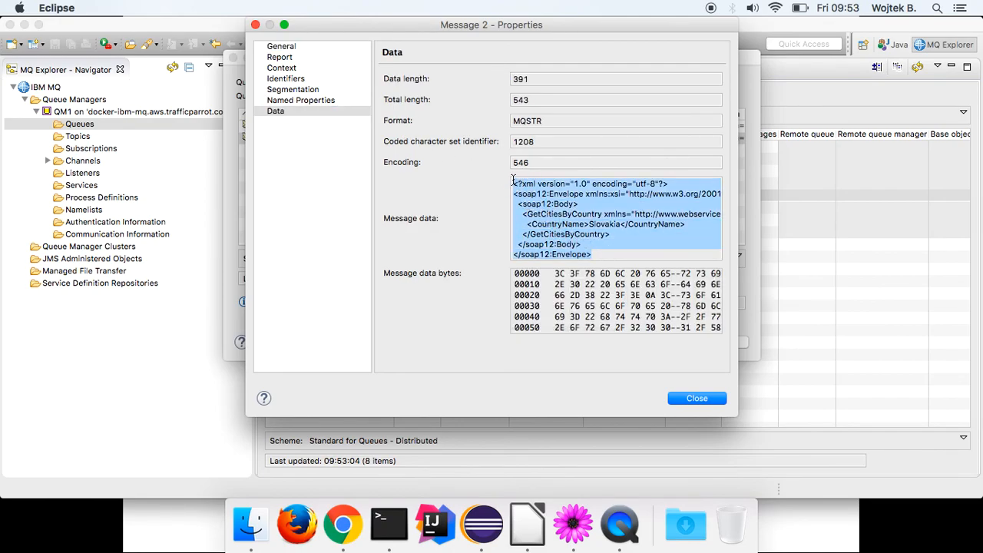
left_click(710, 399)
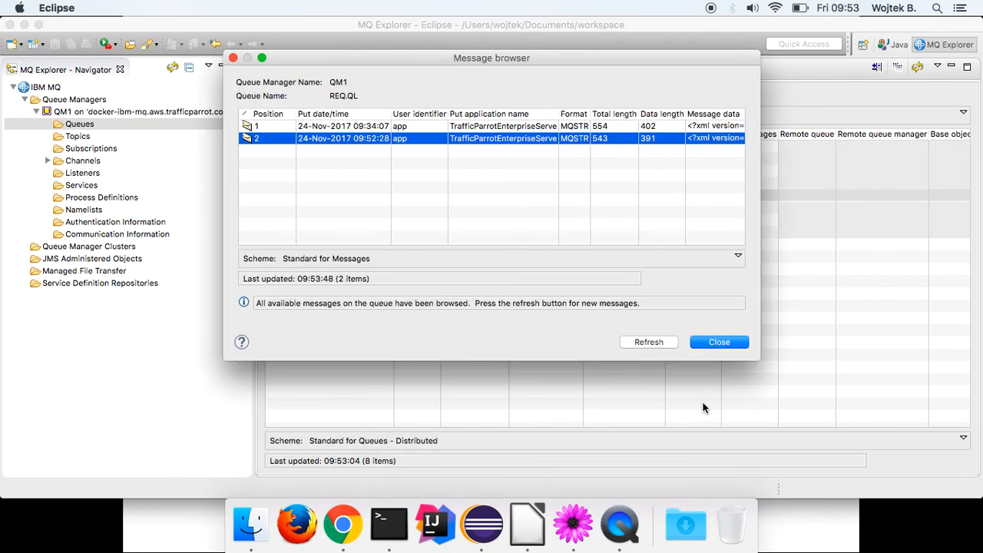
left_click(712, 343)
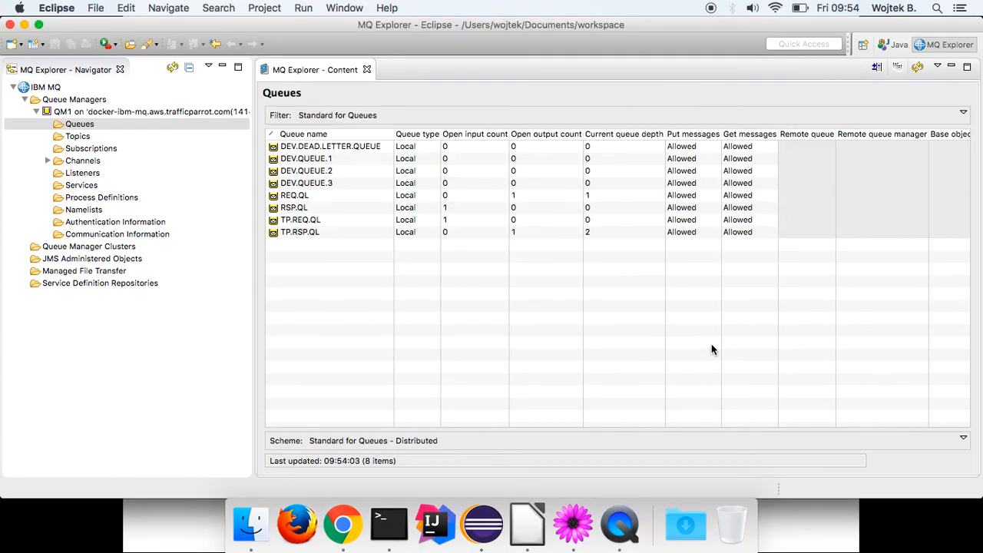
Review the recording diagram, then return to QM1's queue list in MQ Explorer.
left_click(527, 523)
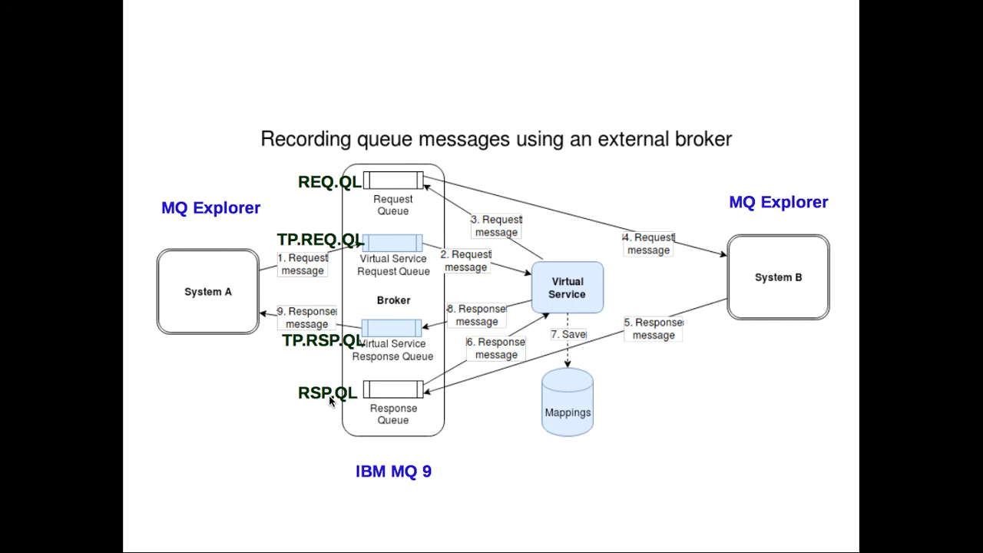
key("super+Tab")
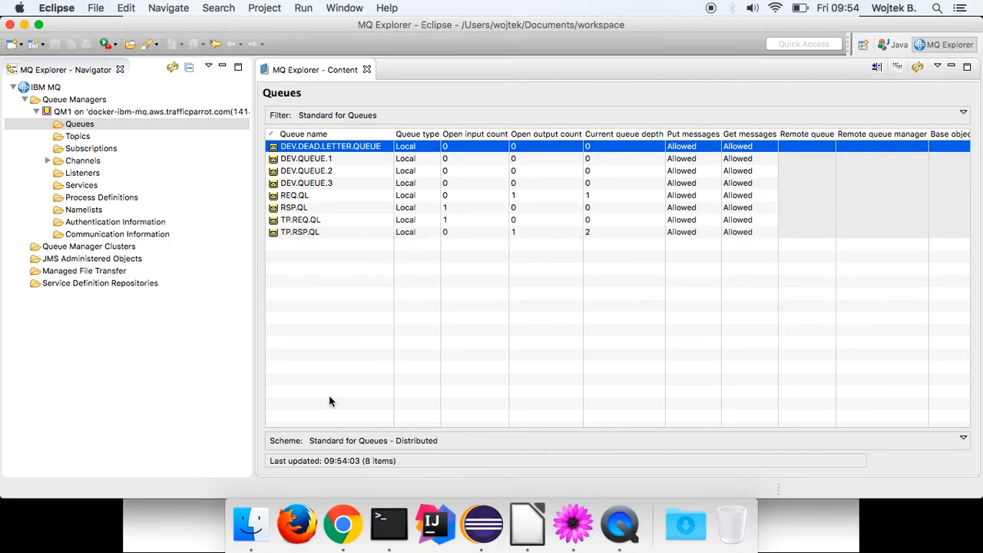
left_click(84, 126)
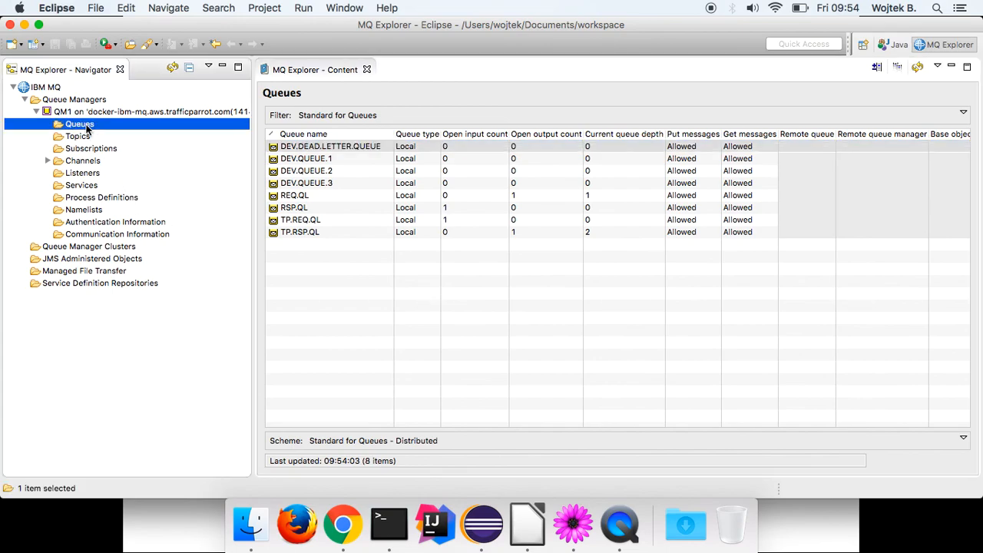
Put the SOAP response from line 14 of the XML samples onto RSP.QL as a test message.
left_click(303, 208)
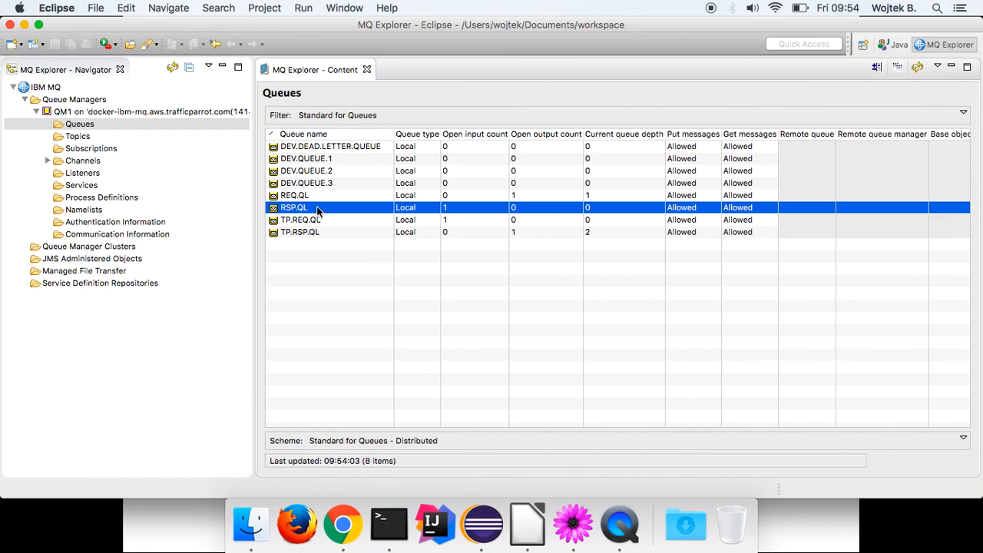
right_click(293, 212)
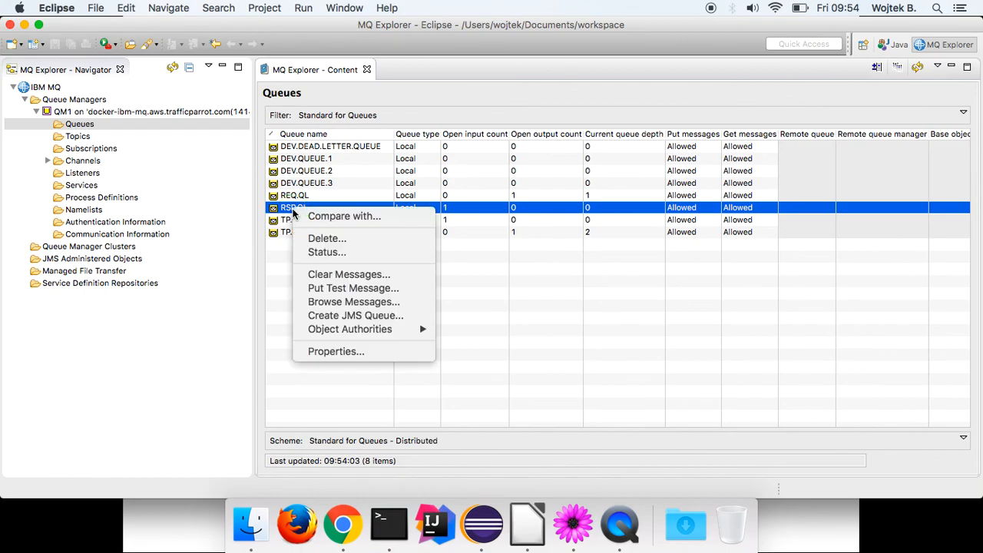
left_click(351, 288)
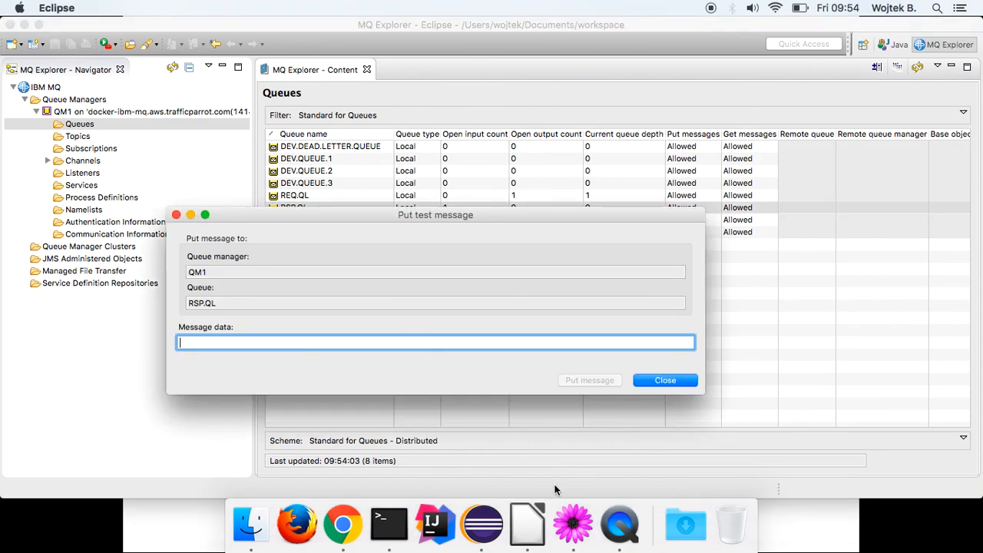
left_click(572, 522)
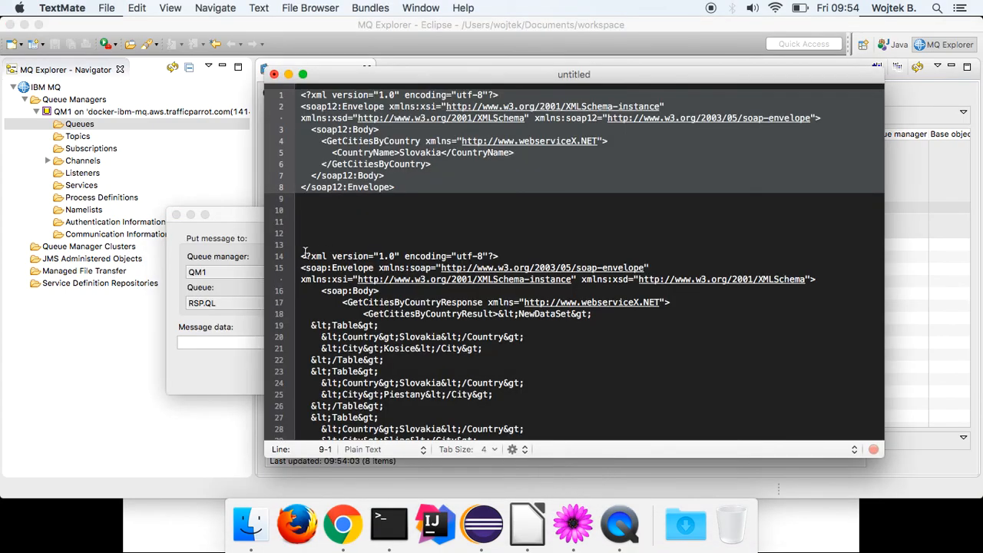
left_click_drag(307, 255, 367, 300)
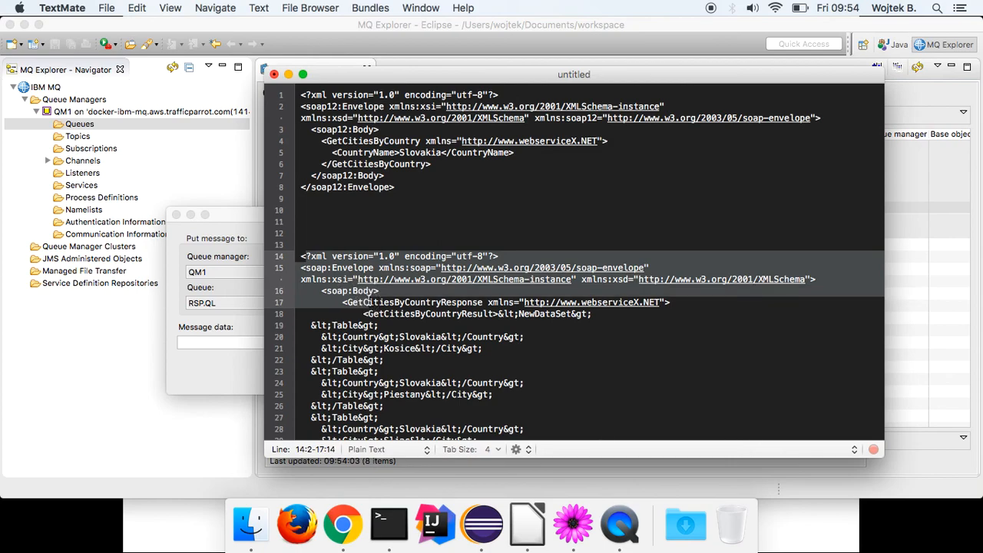
left_click_drag(301, 256, 469, 495)
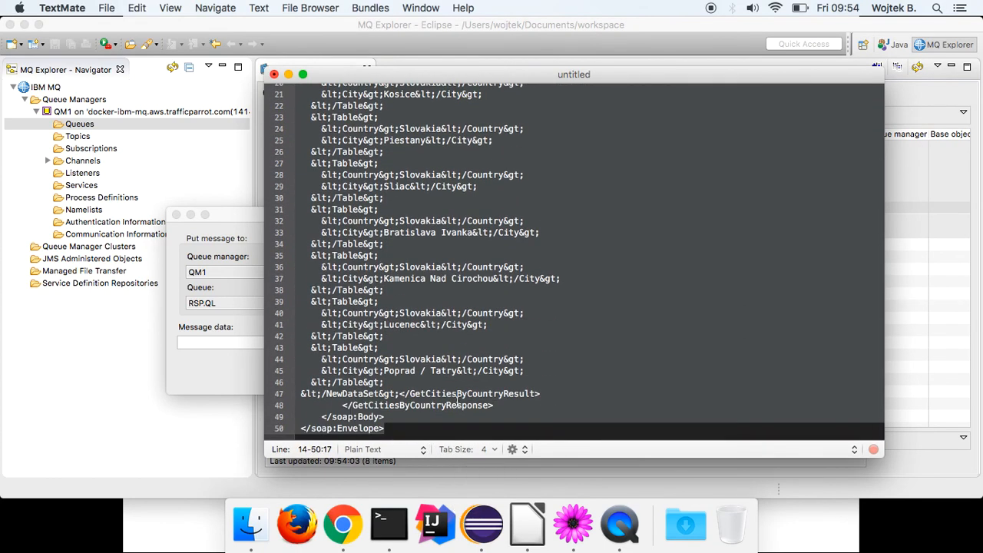
left_click(219, 344)
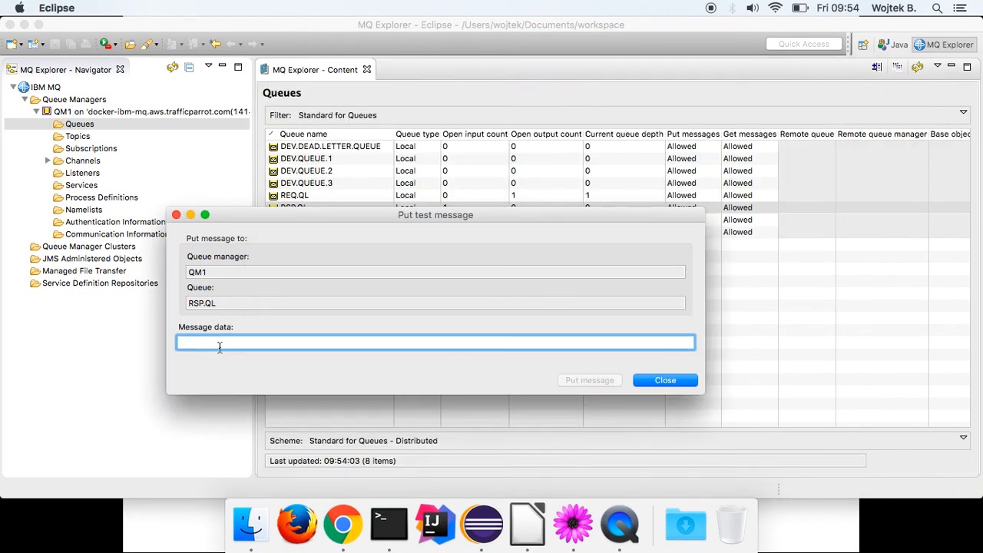
type("<?xml version=\"1.0\" encoding=\"utf-8\"?>")
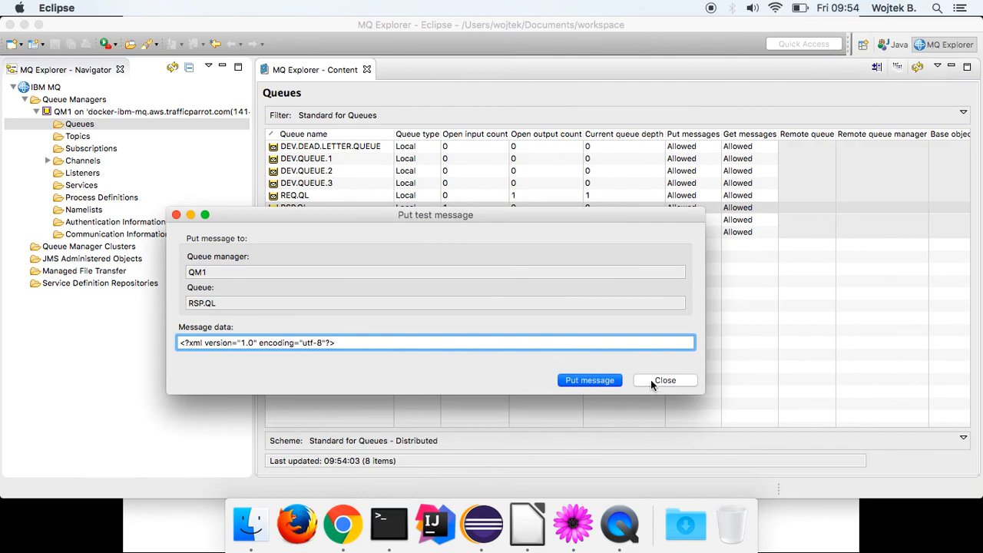
key("Return")
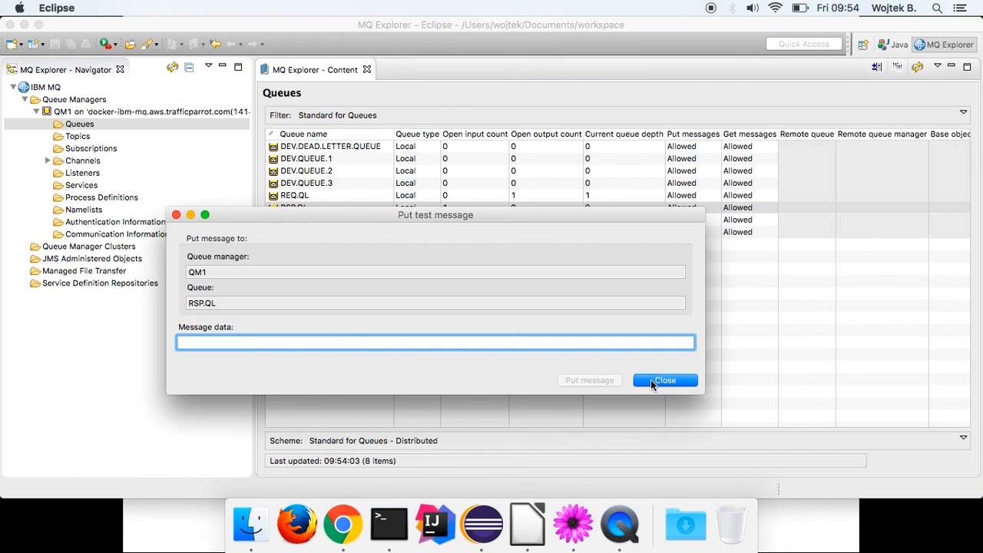
left_click(650, 379)
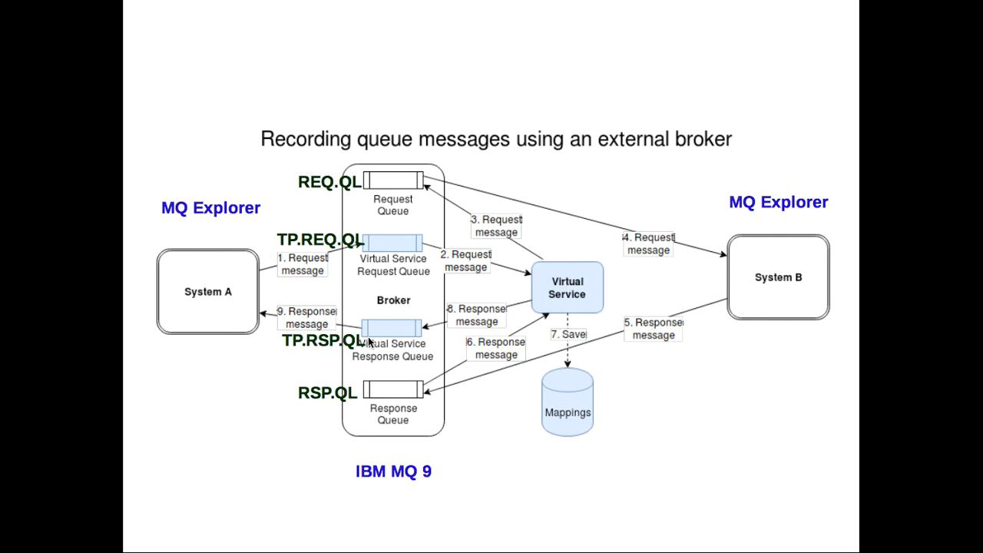
key("super+Tab")
key("super+Tab")
key("super+Tab")
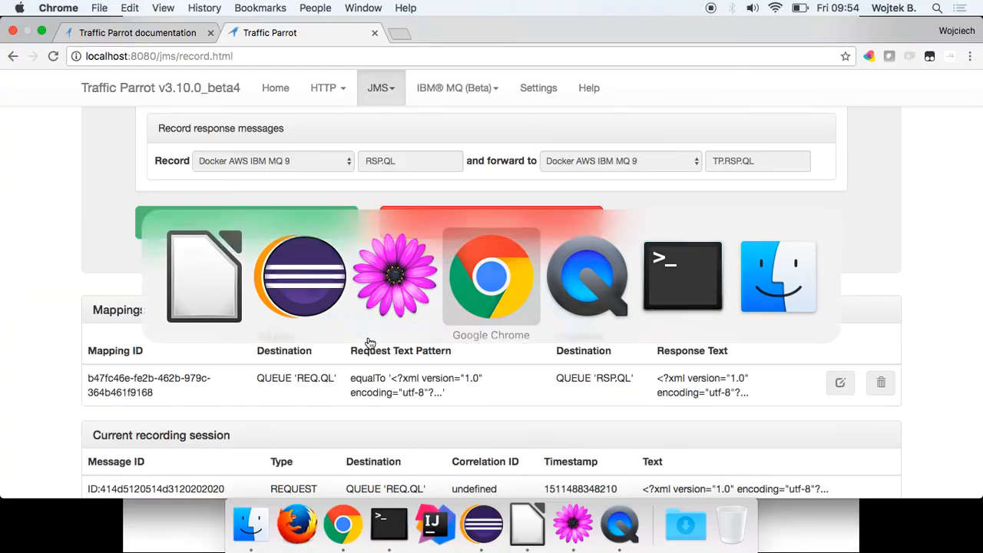
scroll(368, 336, "down", 3)
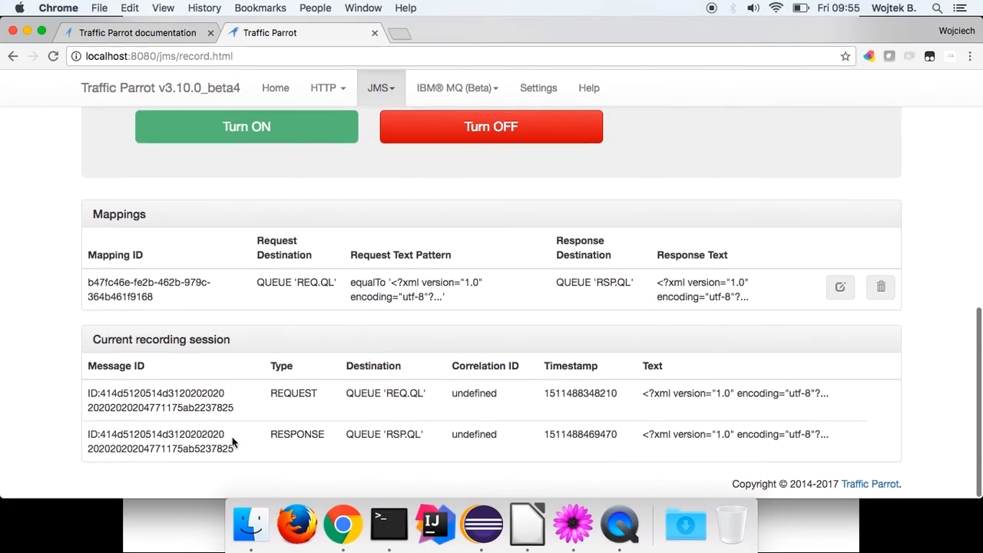
left_click(281, 436)
left_click_drag(280, 436, 322, 436)
left_click(349, 436)
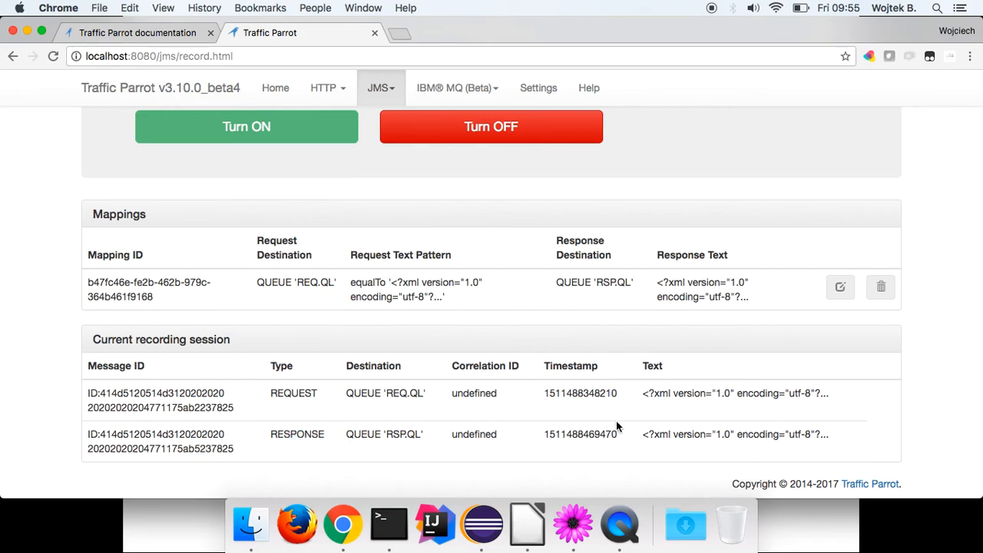
scroll(616, 427, "up", 3)
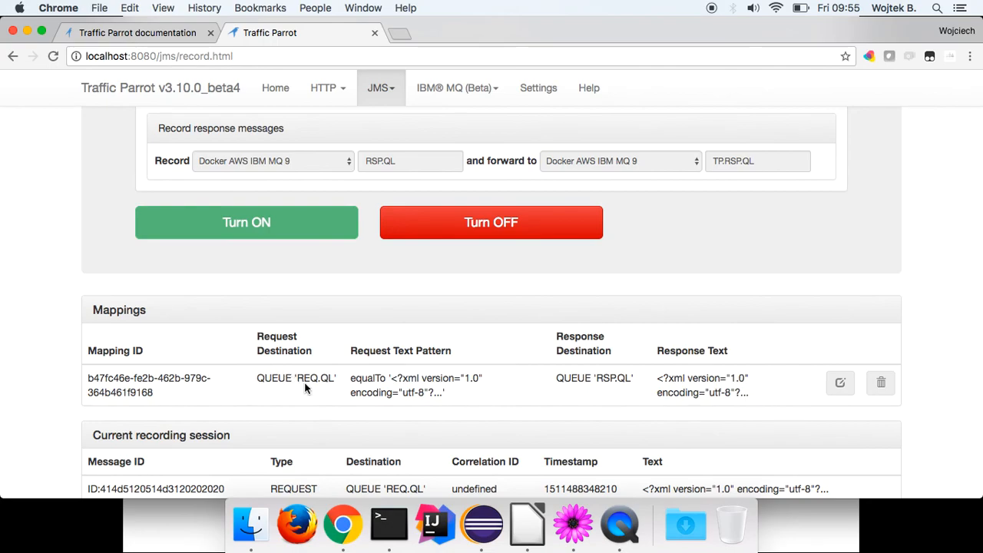
left_click_drag(296, 378, 331, 378)
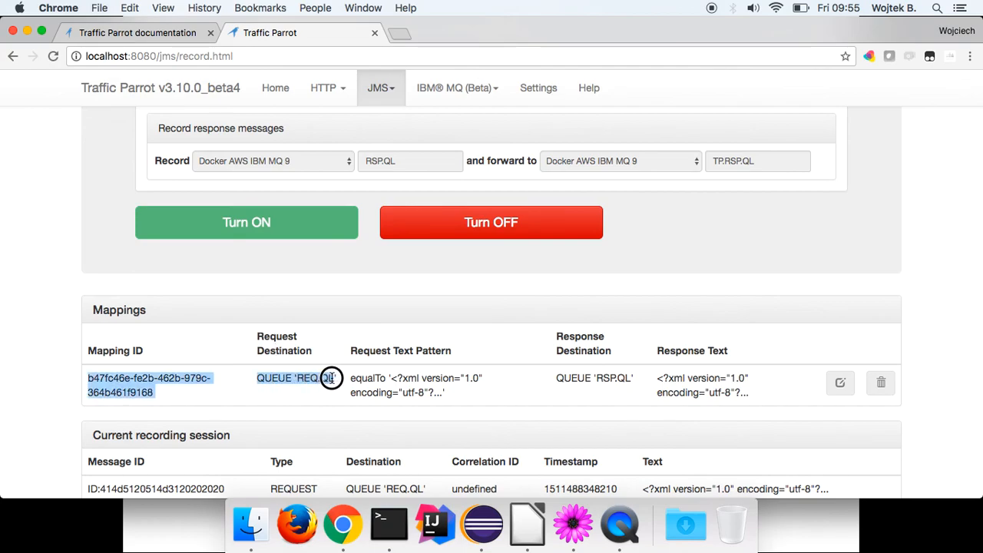
left_click(331, 378)
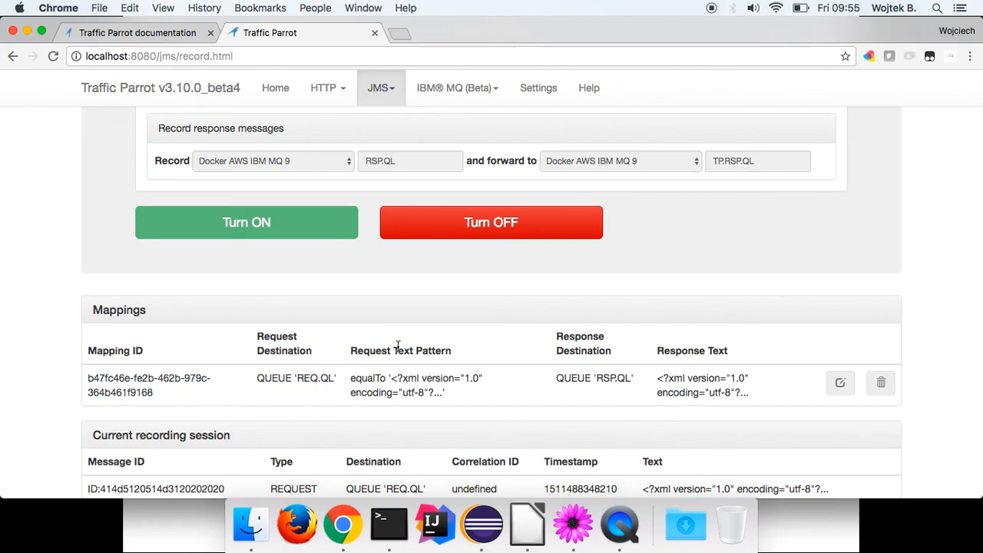
left_click_drag(393, 378, 436, 390)
left_click(438, 390)
left_click_drag(598, 380, 739, 392)
left_click(739, 393)
scroll(739, 392, "up", 2)
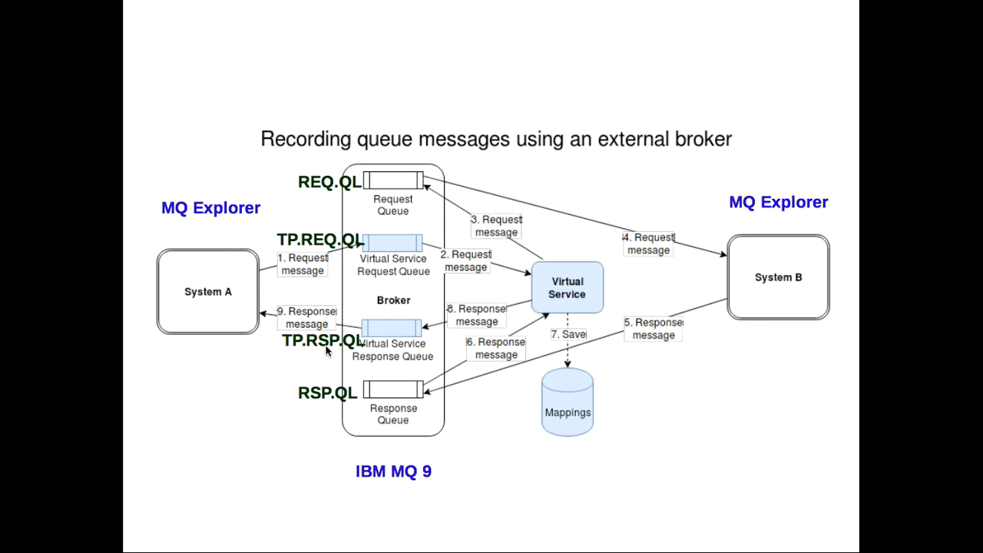
Browse the messages waiting on TP.RSP.QL.
key("super+Tab")
key("super+Tab")
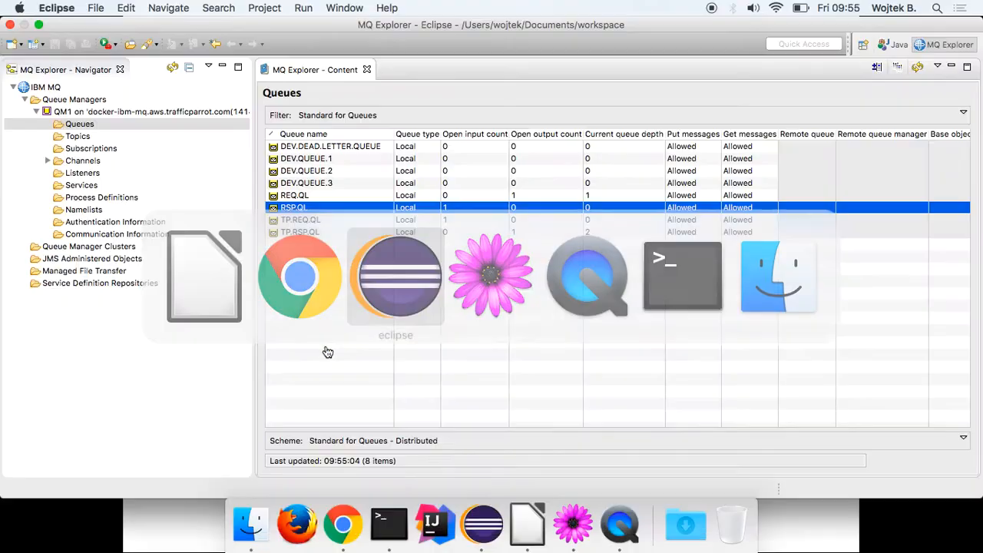
left_click(302, 232)
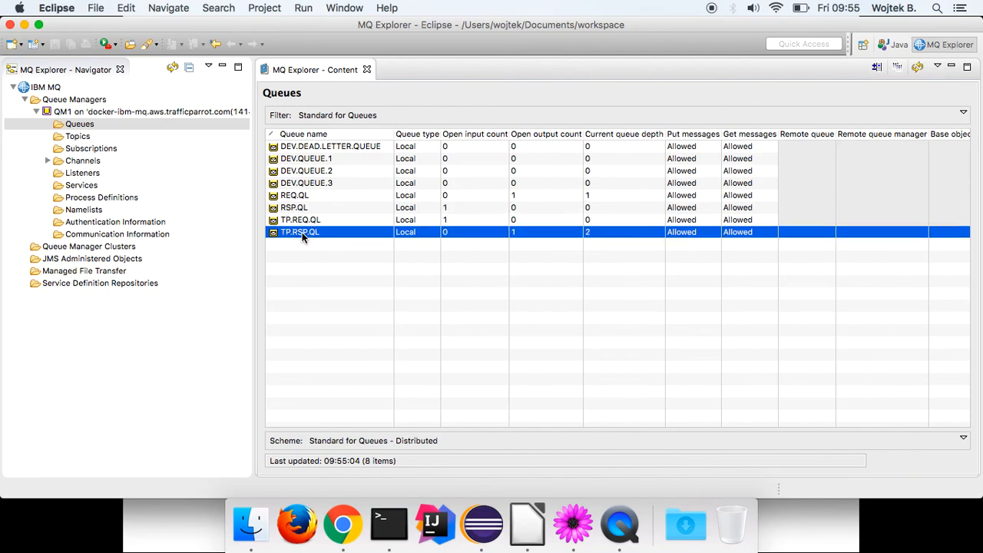
right_click(301, 232)
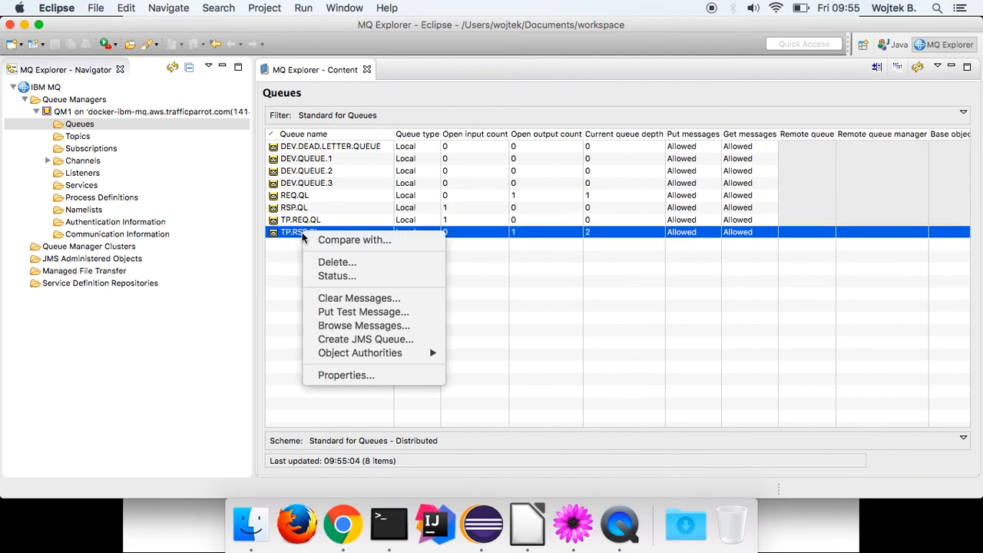
left_click(362, 328)
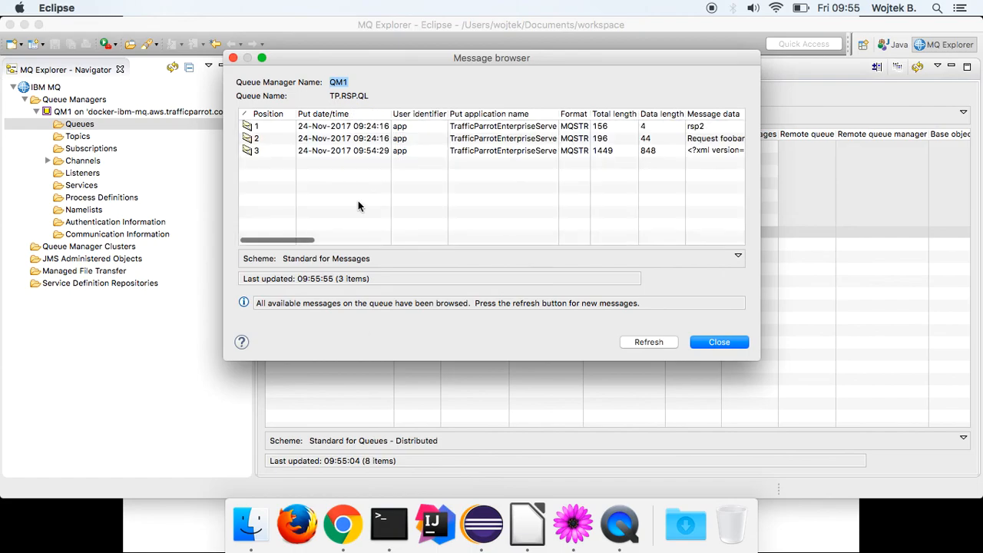
Check message 3's data shows the GetCitiesByCountryResponse XML, then close both dialogs.
left_click(350, 152)
right_click(348, 152)
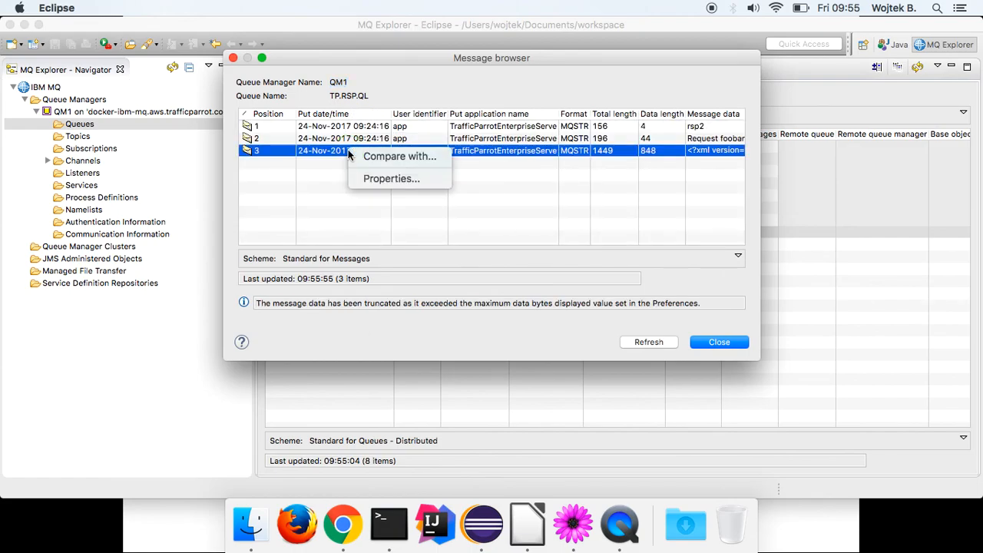
left_click(348, 152)
double_click(348, 152)
left_click(278, 111)
scroll(537, 226, "down", 2)
scroll(538, 225, "up", 2)
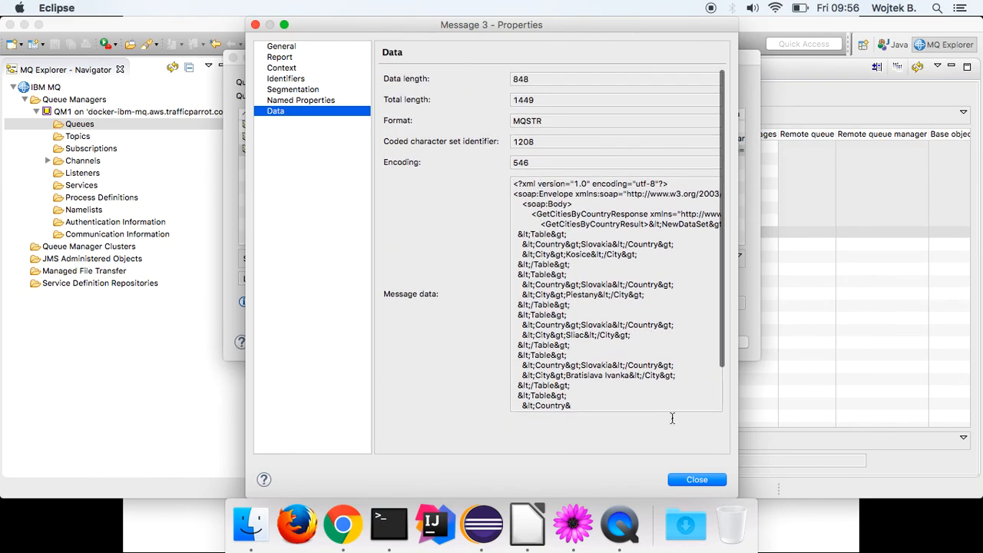
left_click(695, 479)
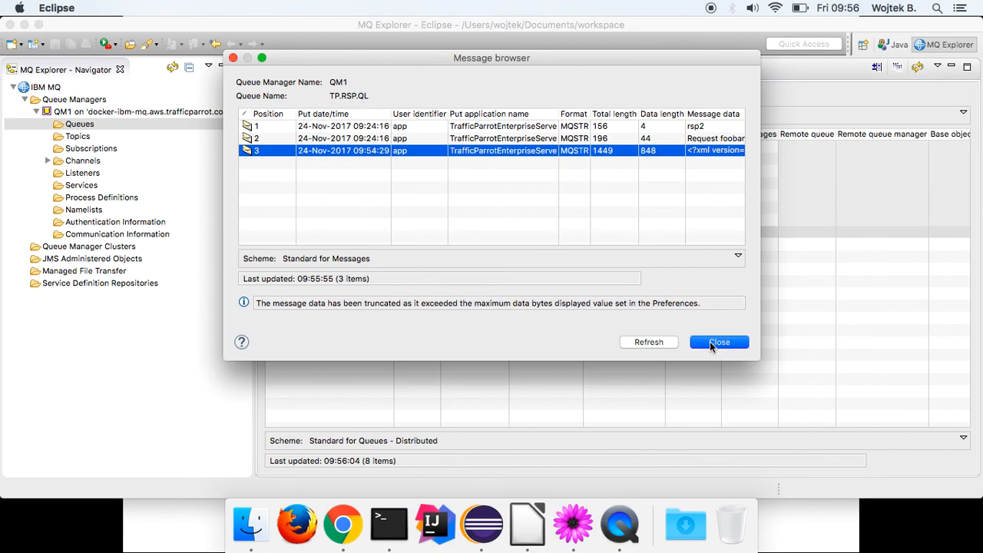
left_click(710, 341)
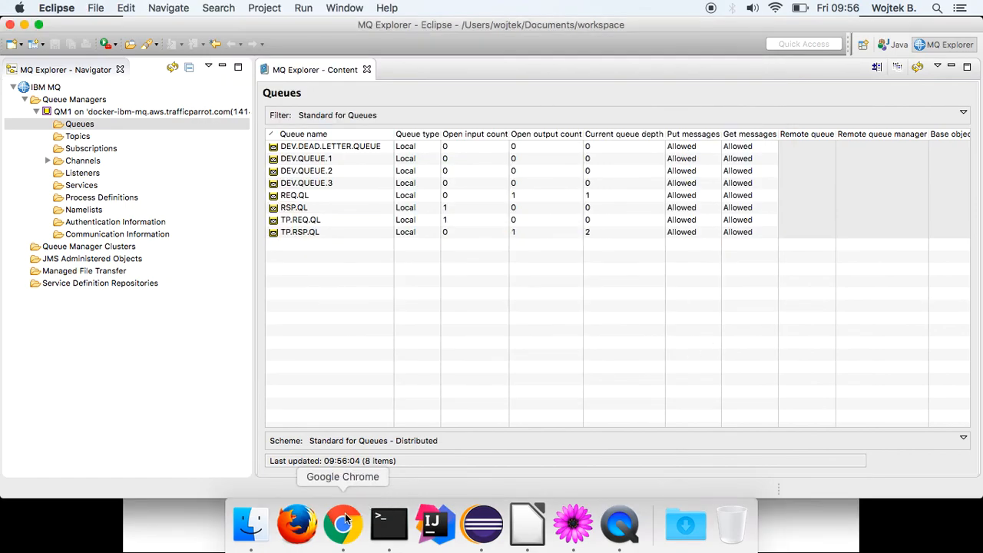
left_click(343, 522)
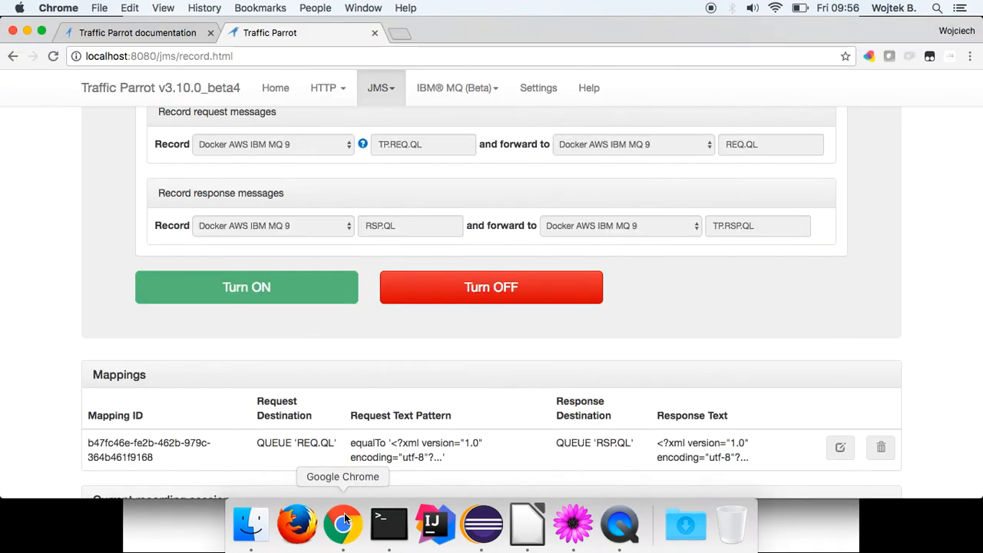
Turn off JMS recording and scroll down to the recorded REQ.QL to RSP.QL mapping.
left_click(469, 292)
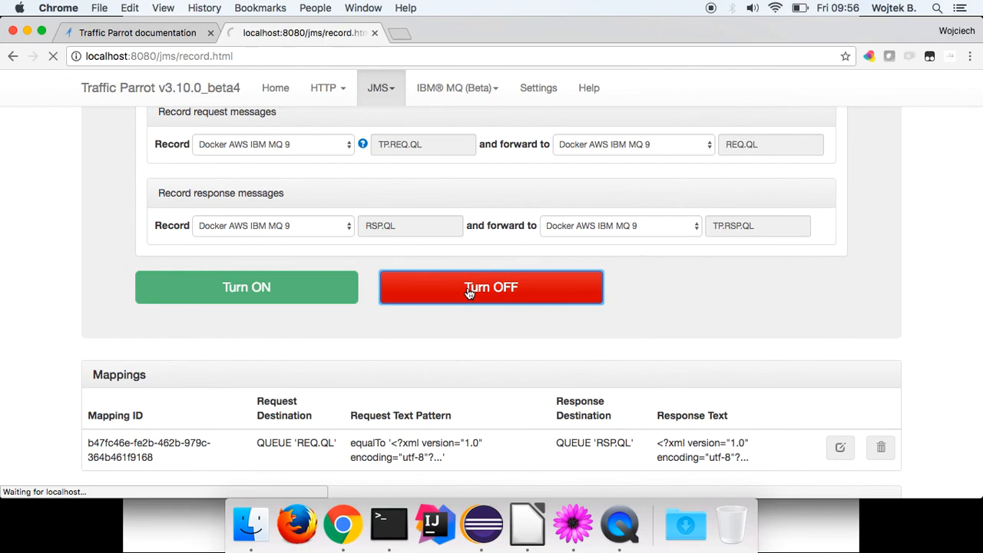
scroll(469, 294, "down", 5)
scroll(469, 294, "down", 3)
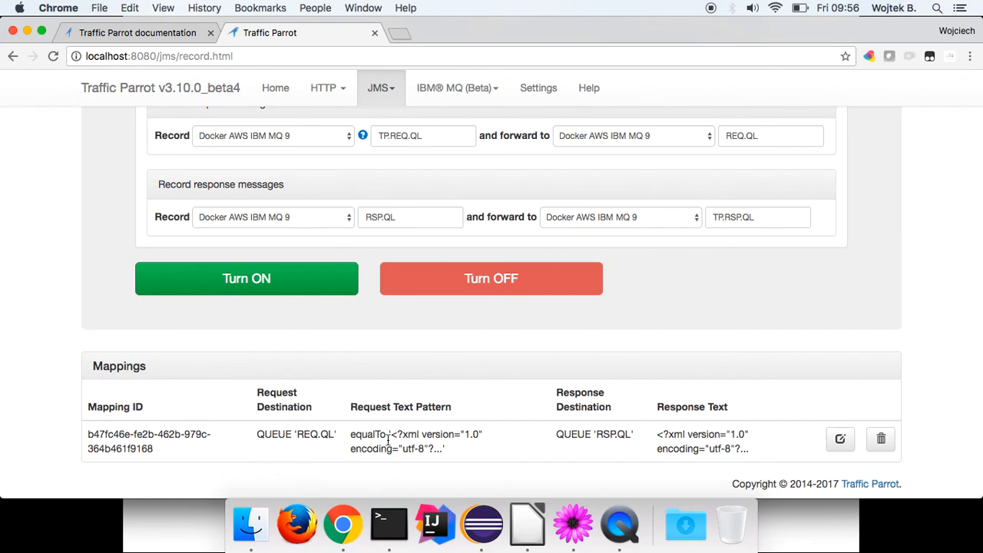
left_click(840, 438)
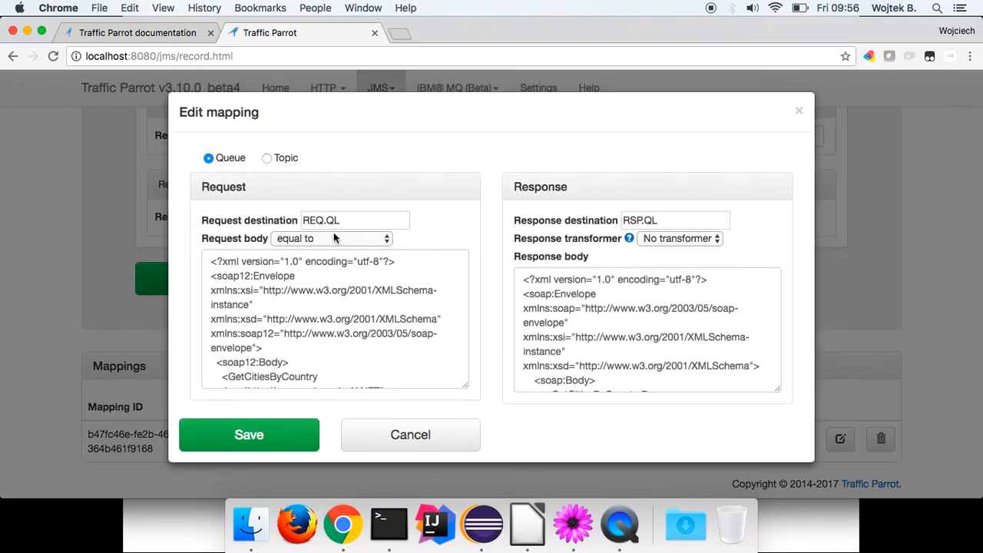
left_click_drag(403, 220, 294, 221)
left_click(442, 219)
left_click_drag(216, 259, 312, 381)
left_click(528, 307)
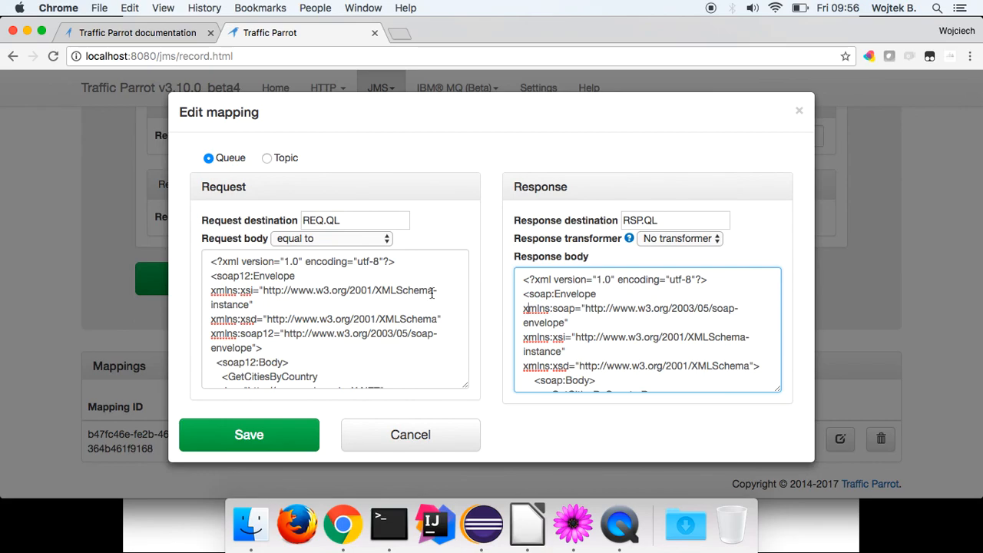
scroll(286, 299, "down", 3)
scroll(286, 300, "up", 3)
scroll(286, 300, "down", 3)
scroll(287, 300, "up", 3)
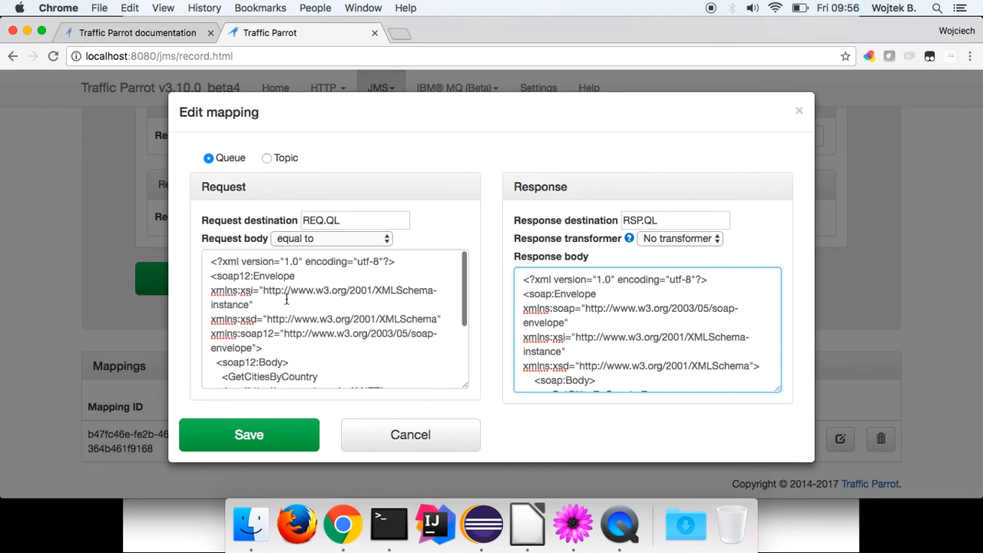
left_click(299, 238)
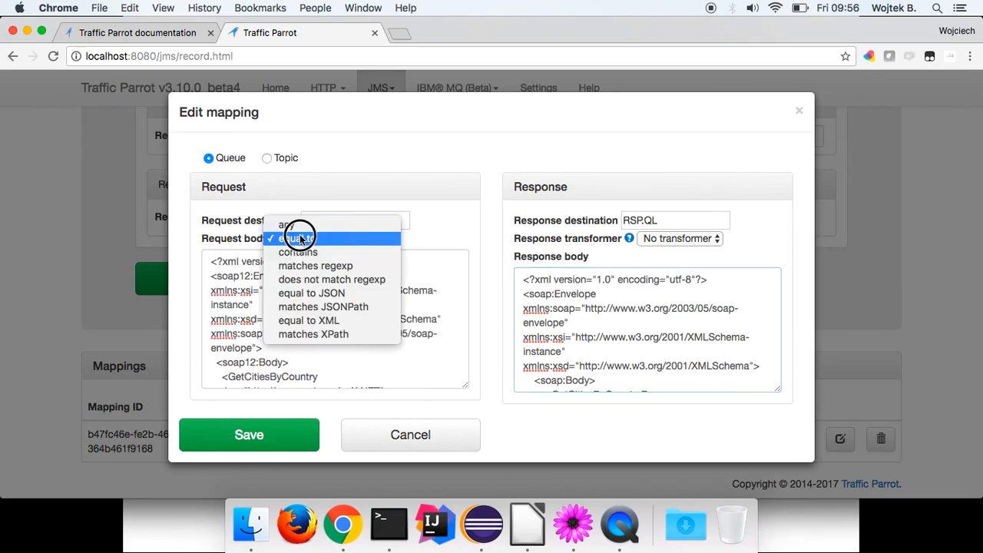
left_click(347, 323)
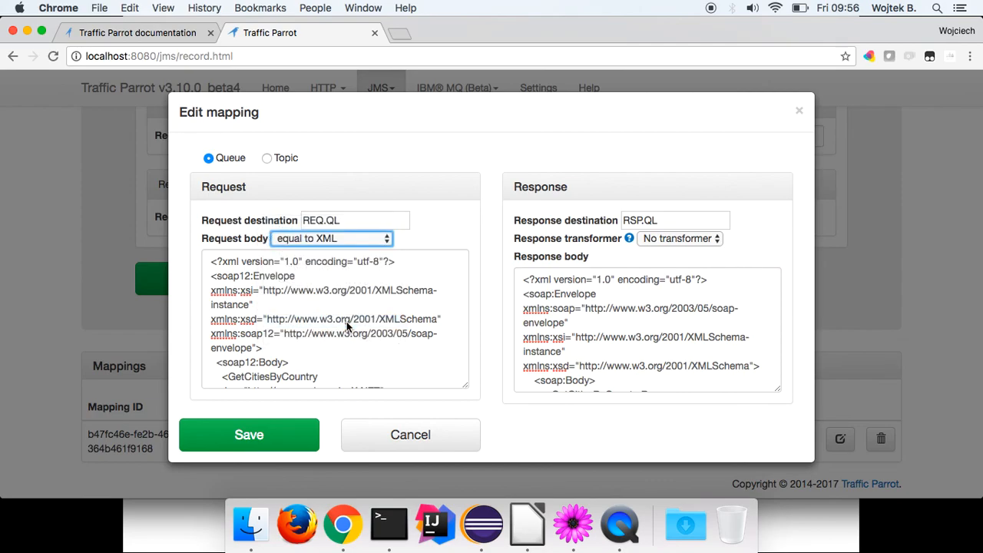
scroll(347, 321, "down", 5)
scroll(346, 321, "up", 5)
scroll(630, 334, "down", 5)
scroll(630, 333, "up", 5)
left_click(356, 238)
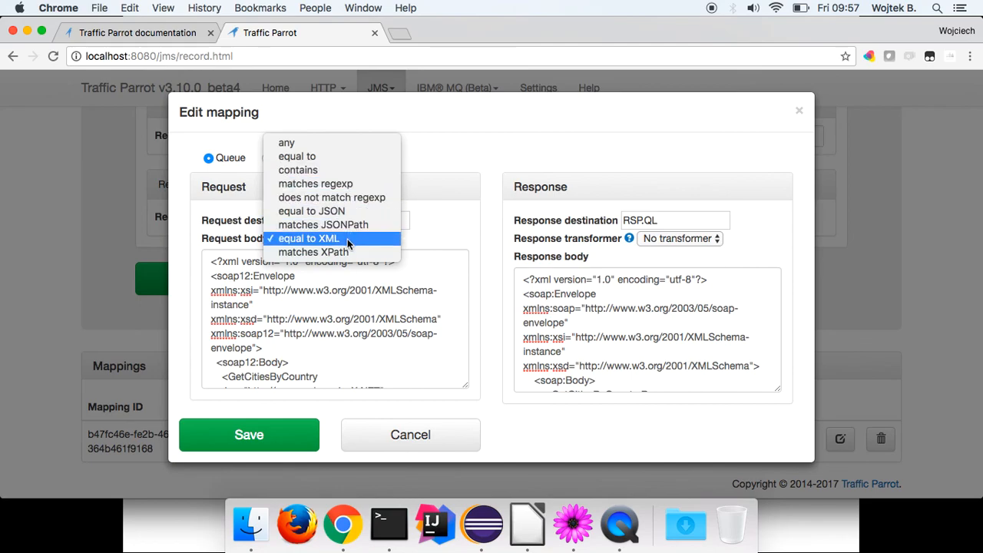
left_click(347, 239)
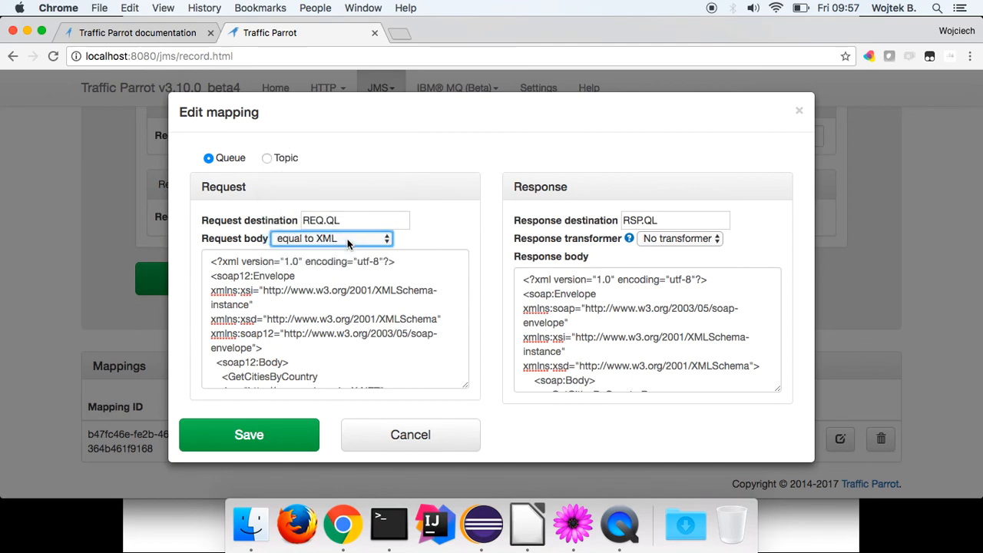
scroll(340, 296, "down", 2)
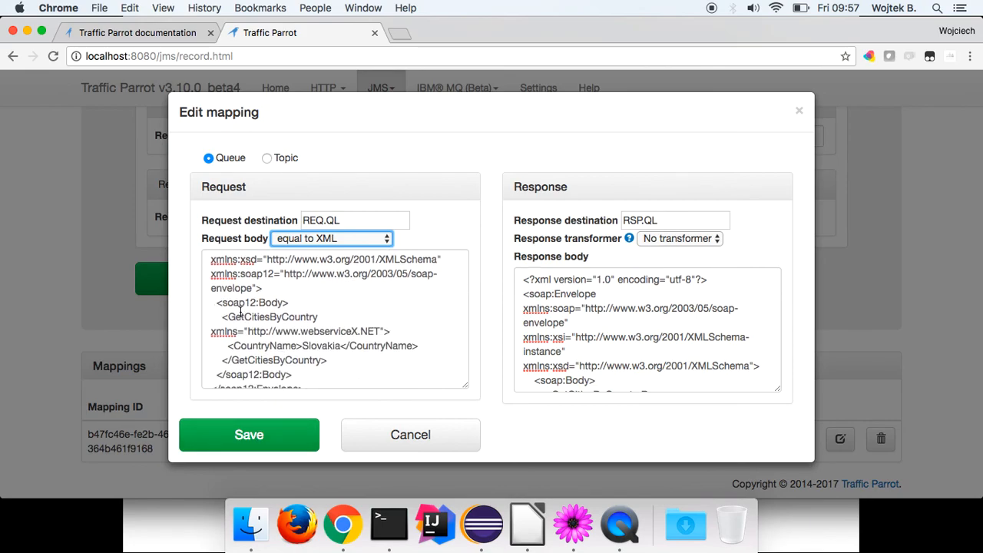
left_click(270, 436)
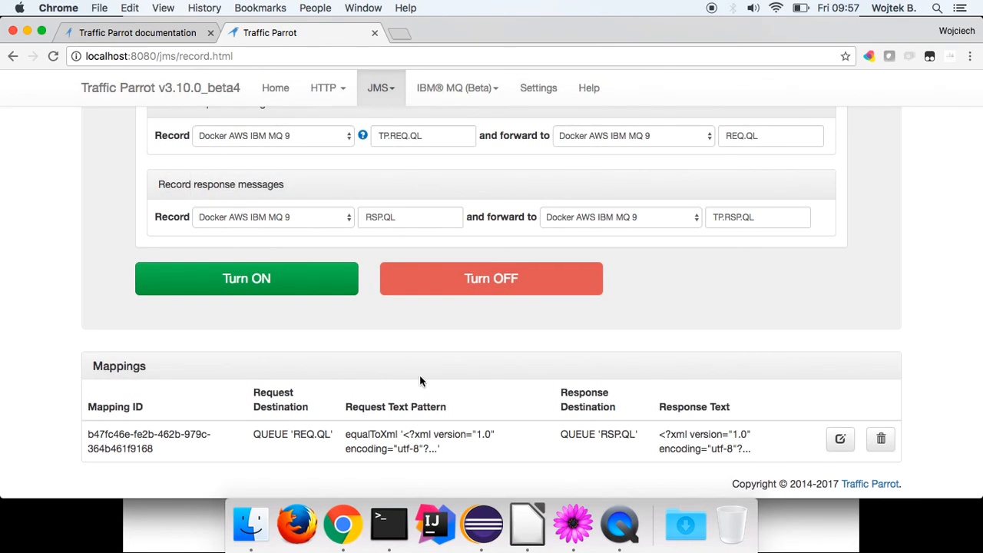
double_click(367, 435)
left_click(435, 446)
Show the Impress recording diagram, advance to the external-broker replay slide, then return to Chrome.
left_click(528, 526)
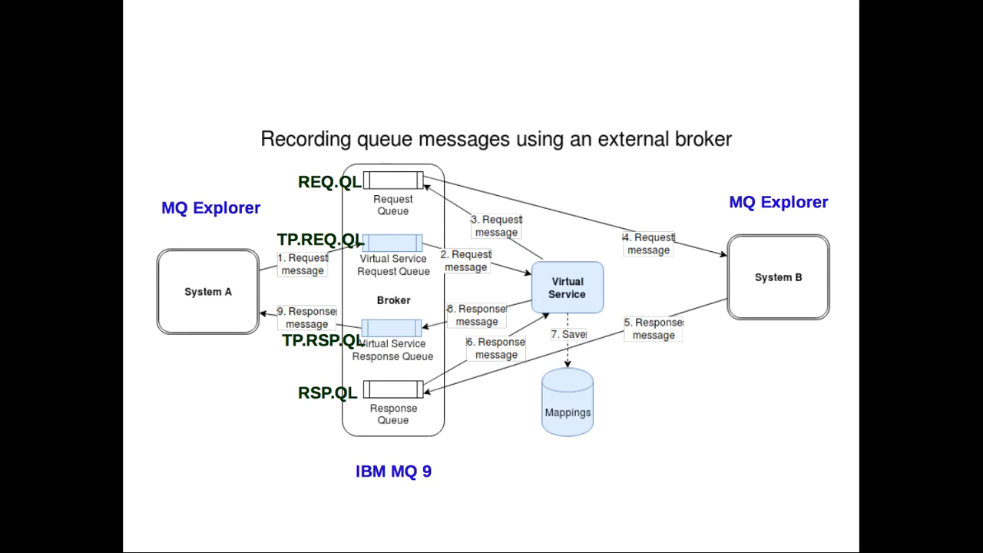
key("Right")
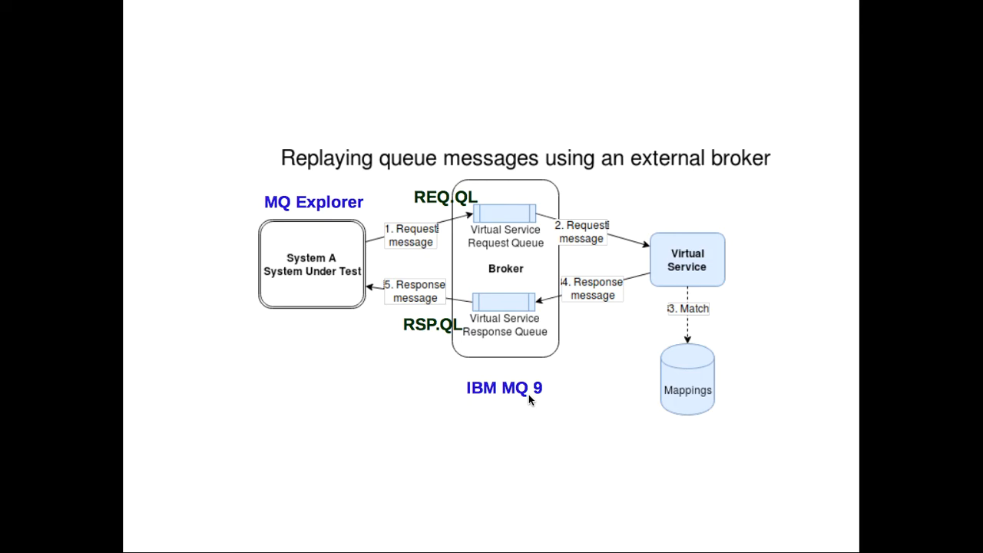
key("super+Tab")
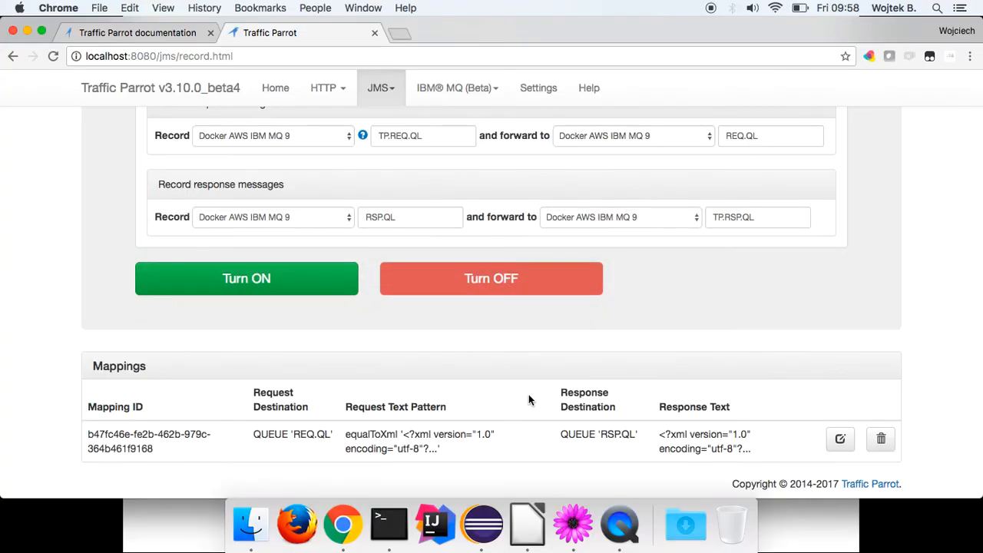
Open JMS Replay and uncheck Topic replay, keeping queue replay on Docker AWS IBM MQ 9.
scroll(529, 399, "up", 10)
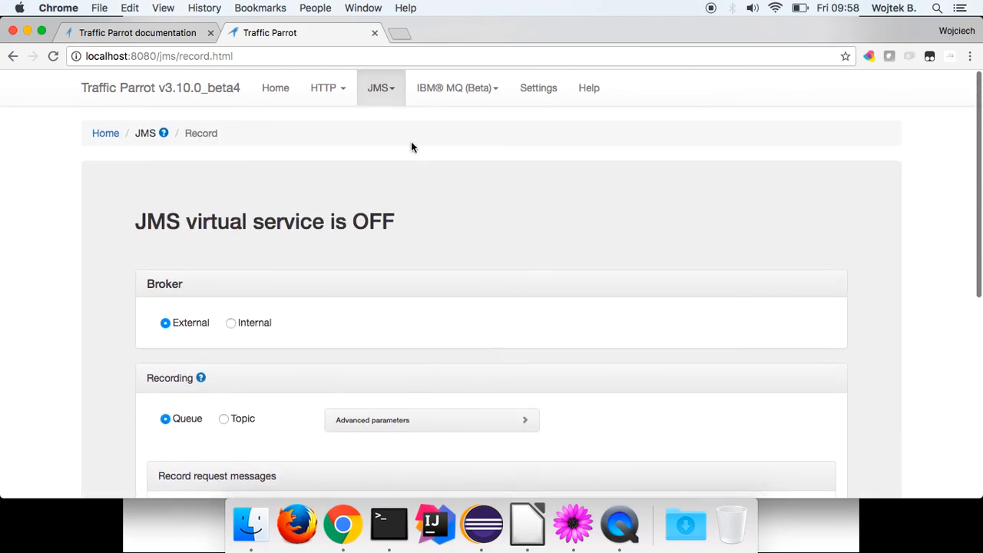
left_click(388, 91)
left_click(388, 156)
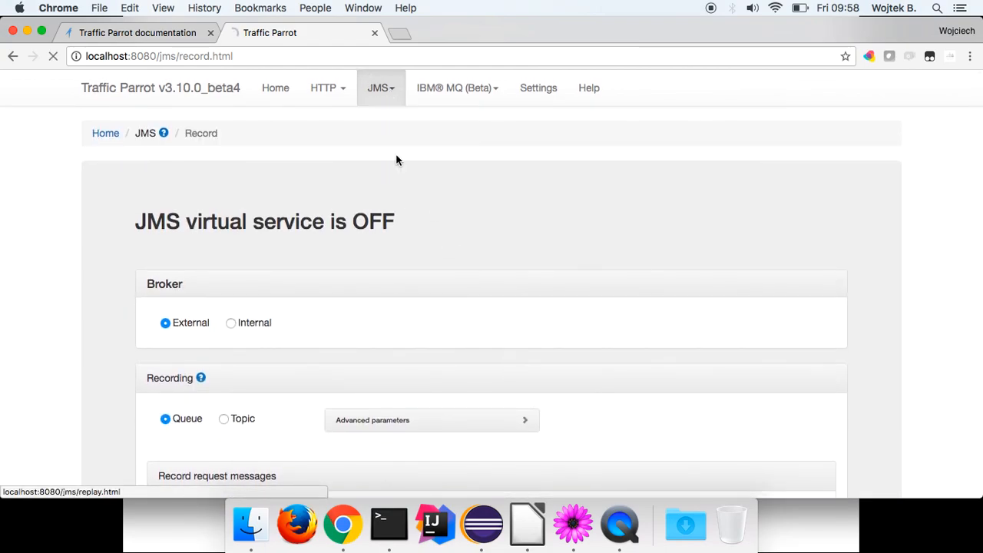
scroll(396, 159, "down", 3)
scroll(396, 159, "down", 2)
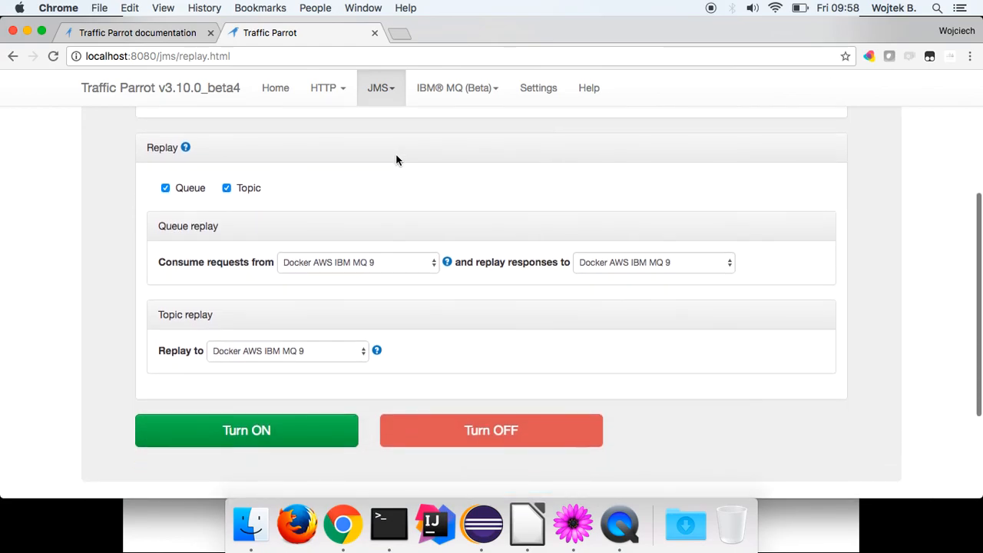
left_click(227, 189)
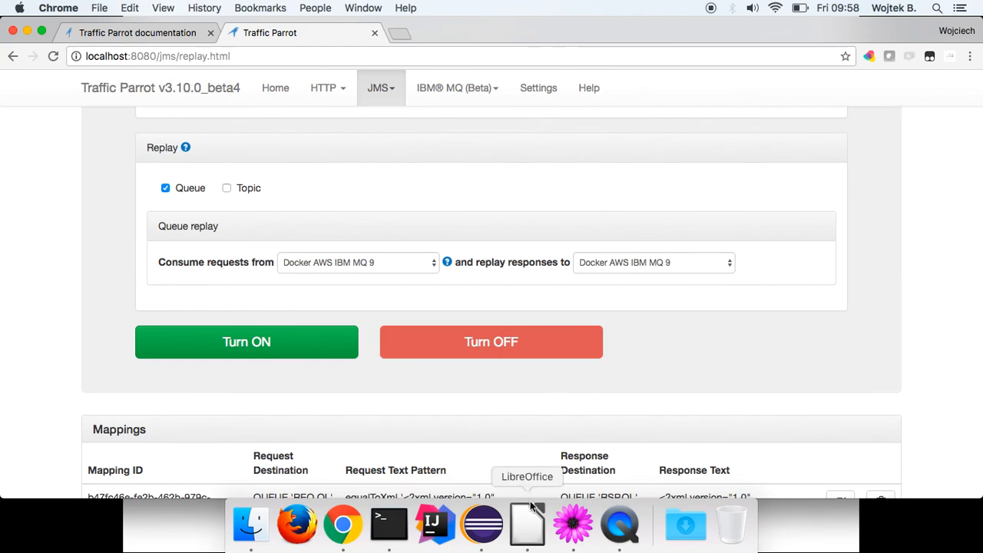
left_click(528, 522)
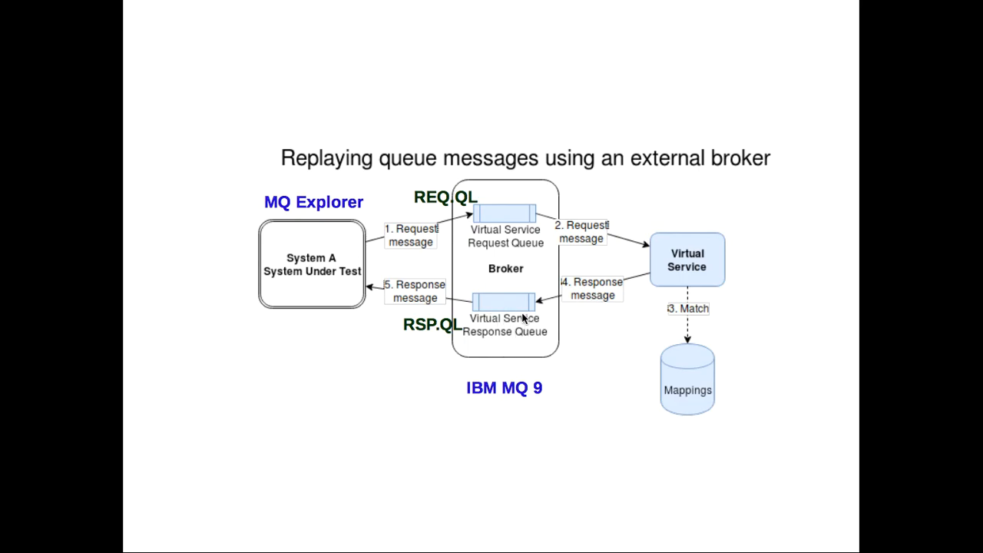
key("super+Tab")
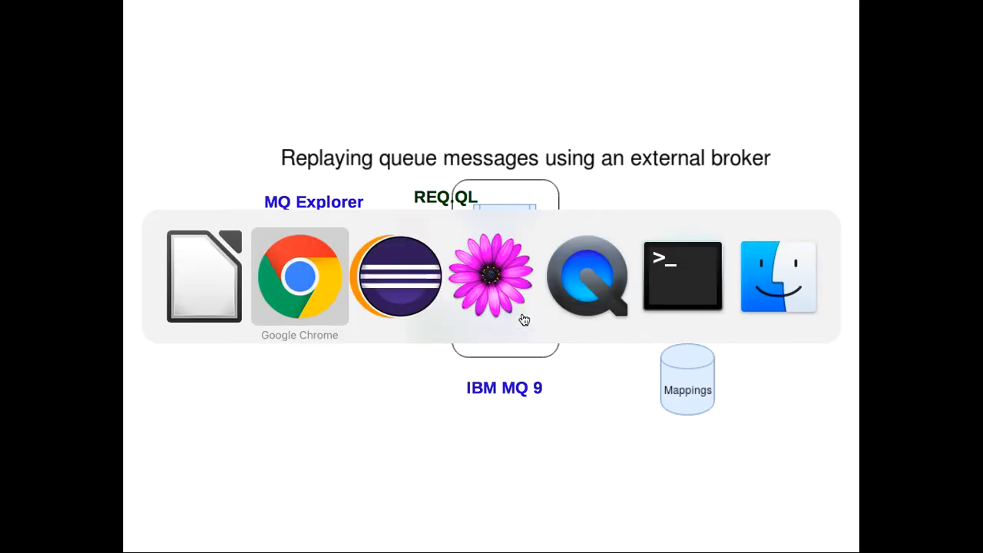
scroll(522, 318, "down", 2)
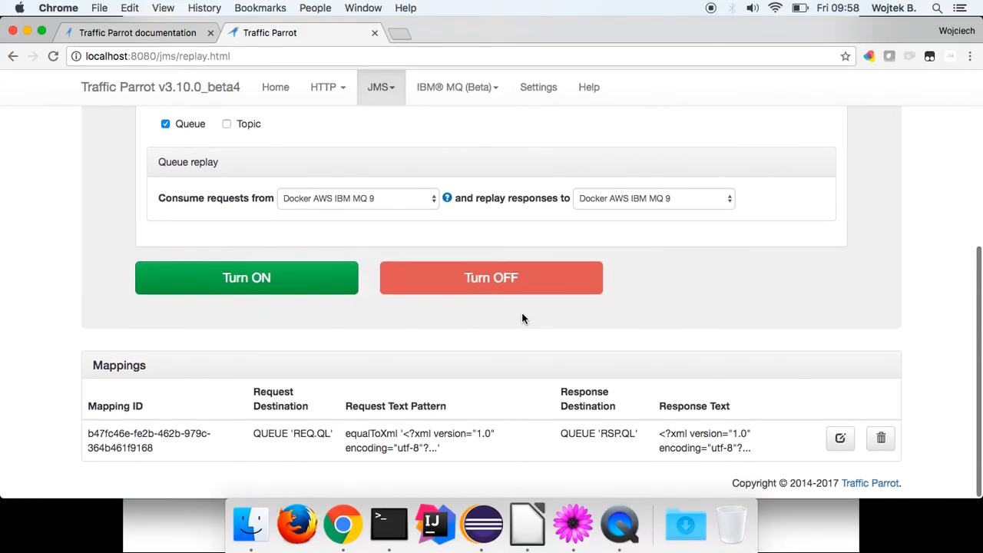
Turn ON the JMS replay virtual service and scroll down to the Mappings table.
scroll(522, 315, "up", 3)
left_click(258, 378)
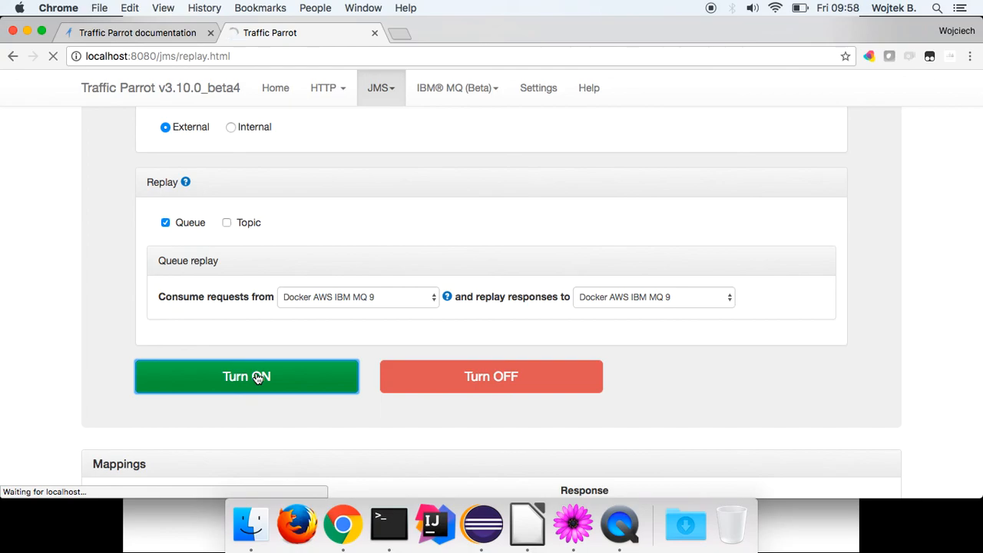
scroll(258, 378, "down", 2)
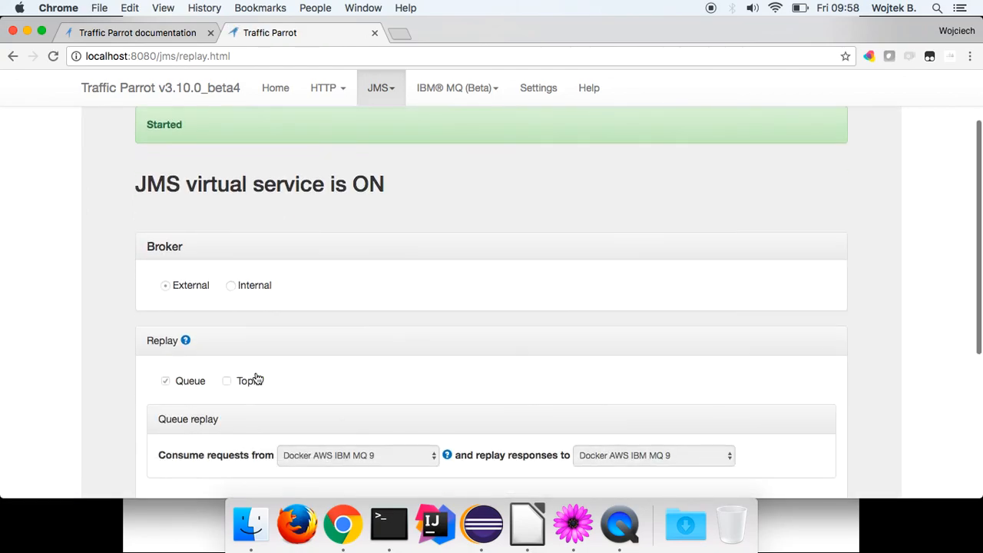
scroll(258, 378, "down", 3)
scroll(258, 378, "down", 1)
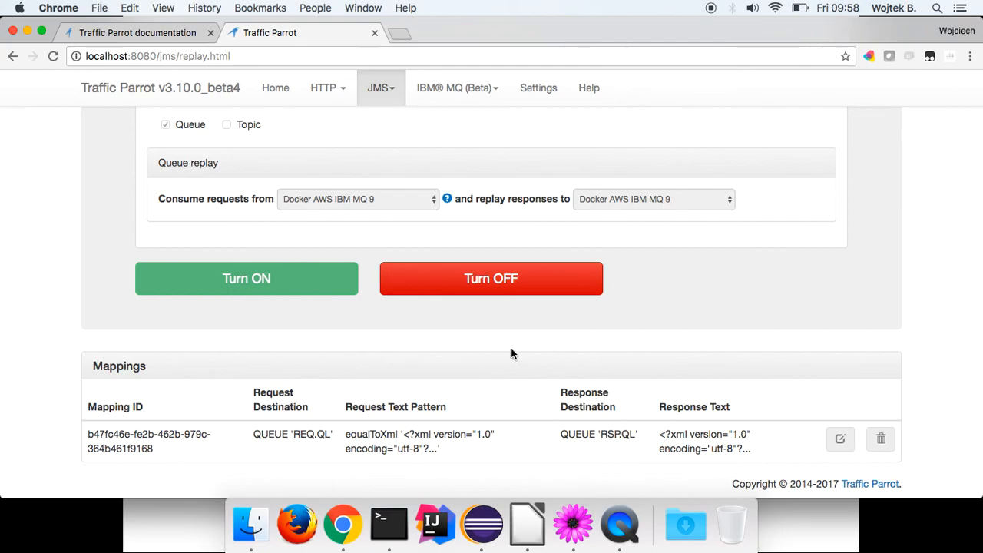
Highlight the mapping's REQ.QL request queue and RSP.QL response queue.
left_click(316, 434)
left_click_drag(317, 435, 302, 436)
left_click(614, 435)
left_click_drag(614, 434, 633, 435)
In MQ Explorer, open Put Test Message for the REQ.QL queue.
left_click(481, 530)
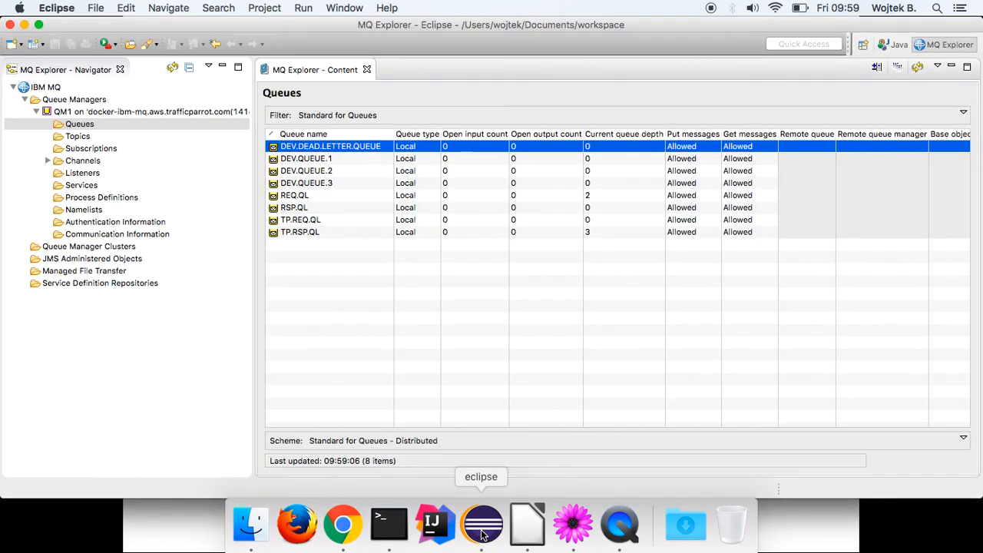
left_click(304, 198)
right_click(302, 199)
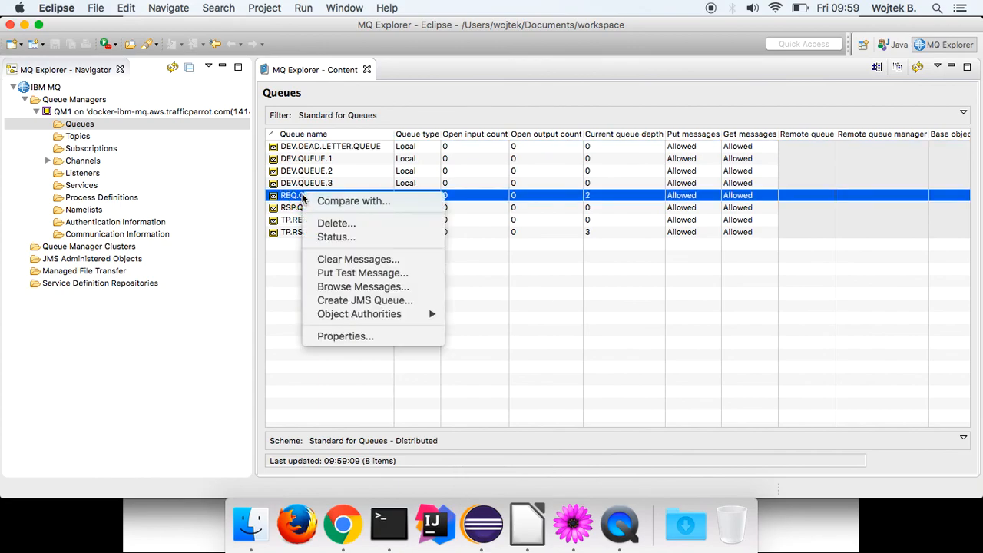
left_click(352, 273)
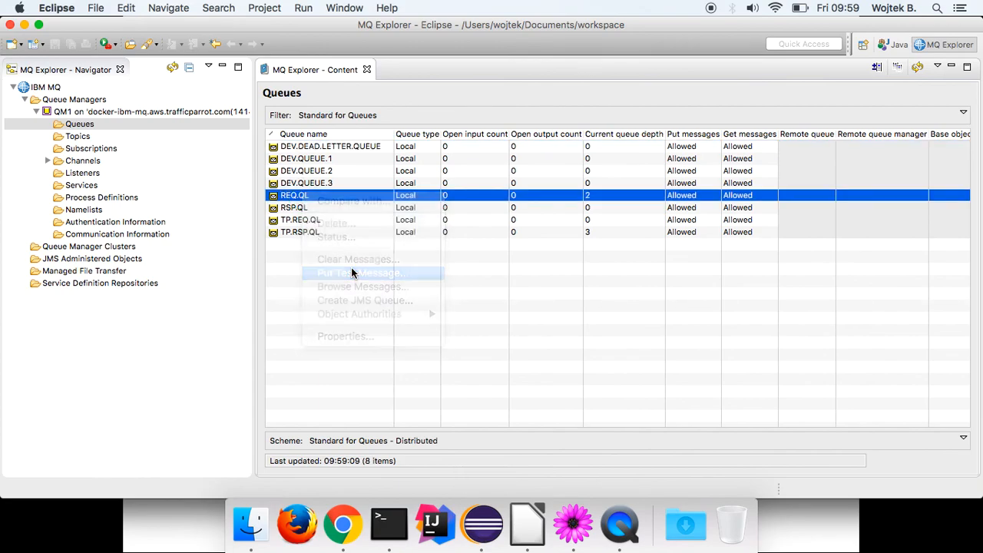
Copy the GetCitiesByCountry request XML from TextMate, paste it as message data and put it.
left_click(574, 522)
scroll(407, 238, "up", 10)
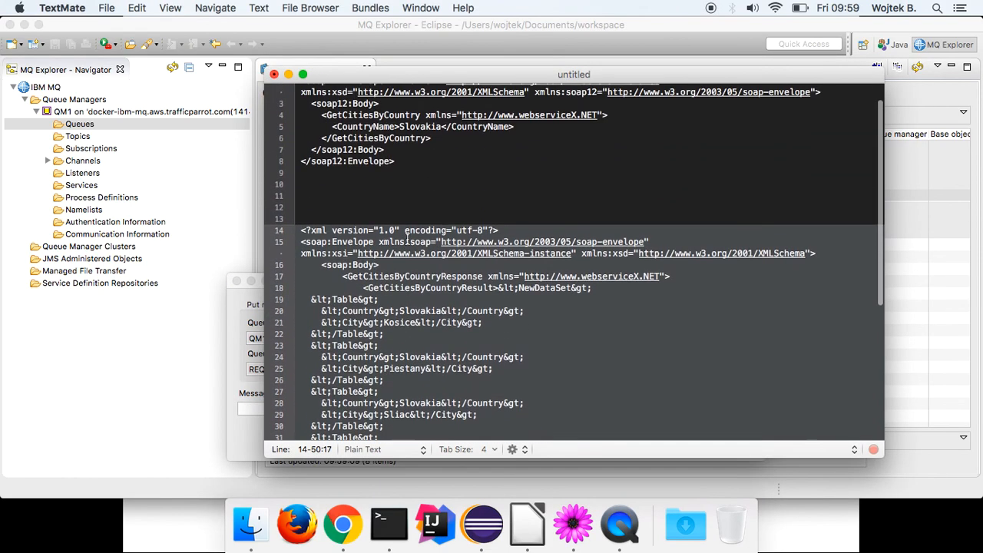
scroll(407, 238, "up", 2)
left_click_drag(422, 191, 298, 90)
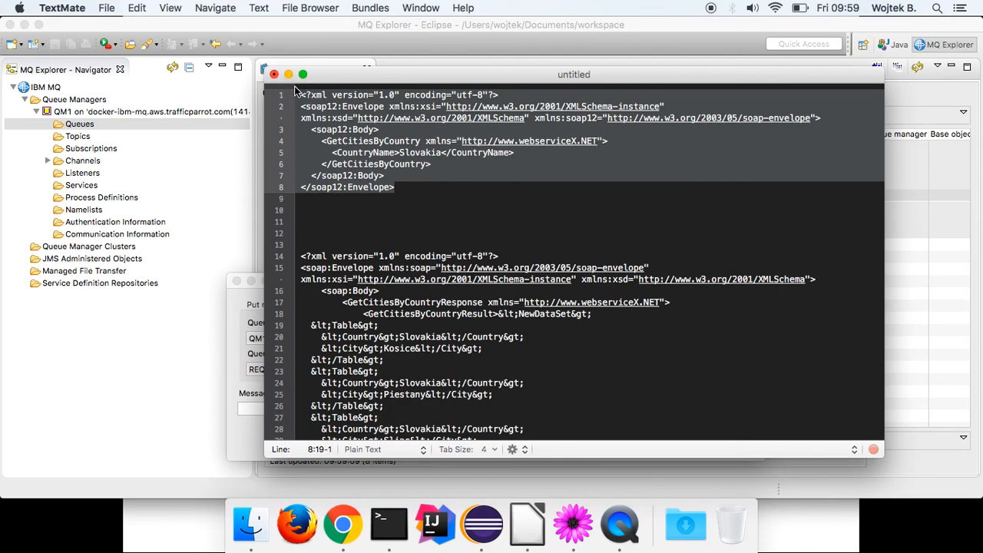
key("super+Tab")
key("super+v")
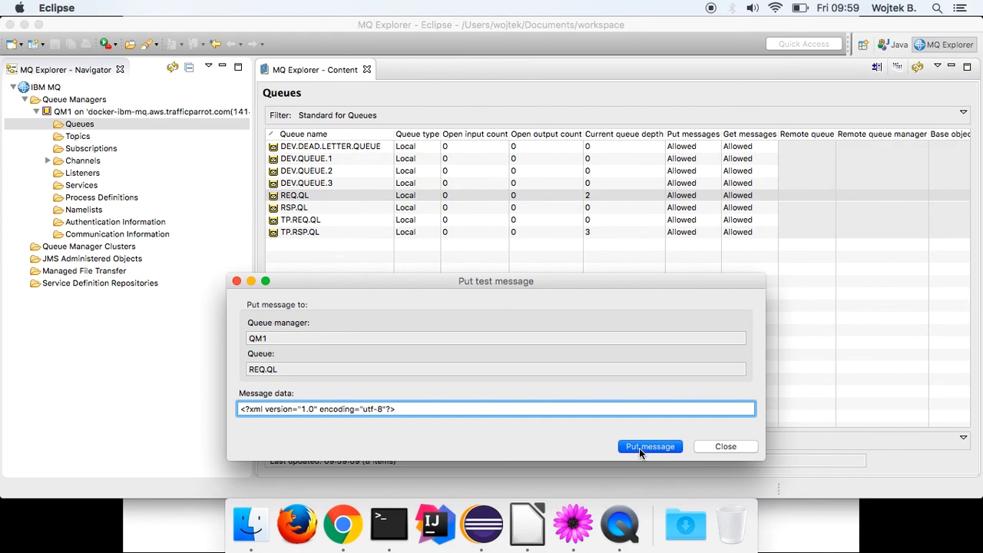
left_click(476, 405)
Clear the message data field and close the Put Test Message window.
key("super+a")
key("BackSpace")
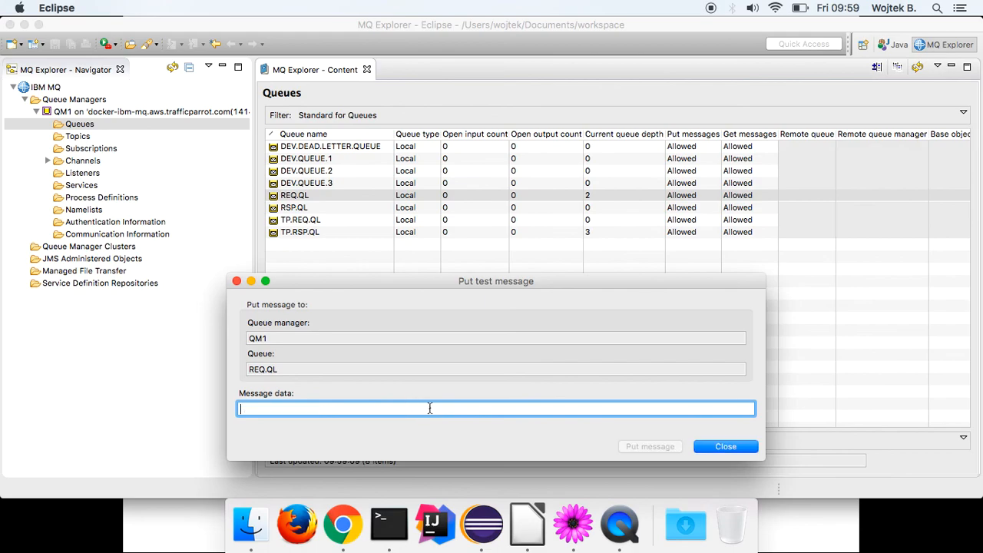
left_click(722, 447)
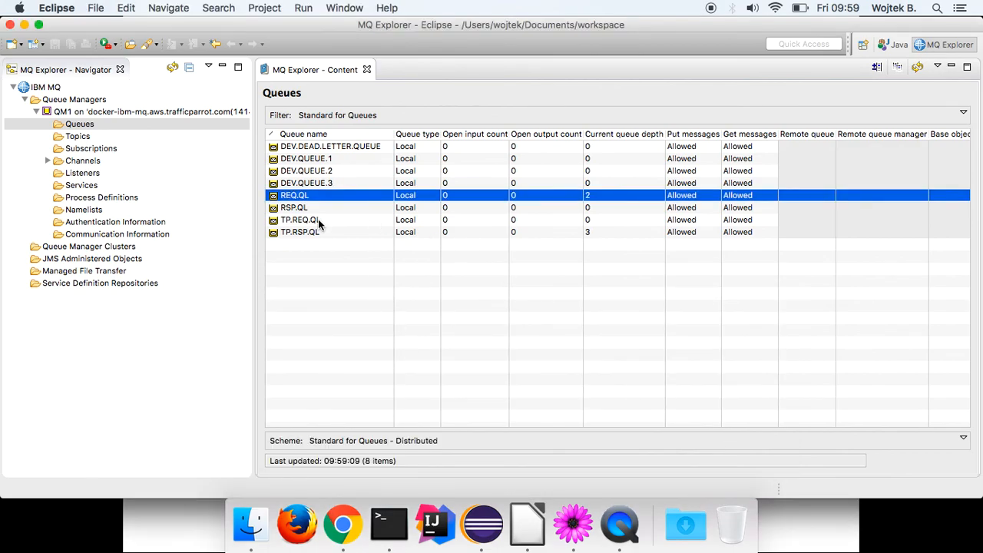
Browse the messages waiting on the RSP.QL queue.
left_click(304, 209)
right_click(305, 210)
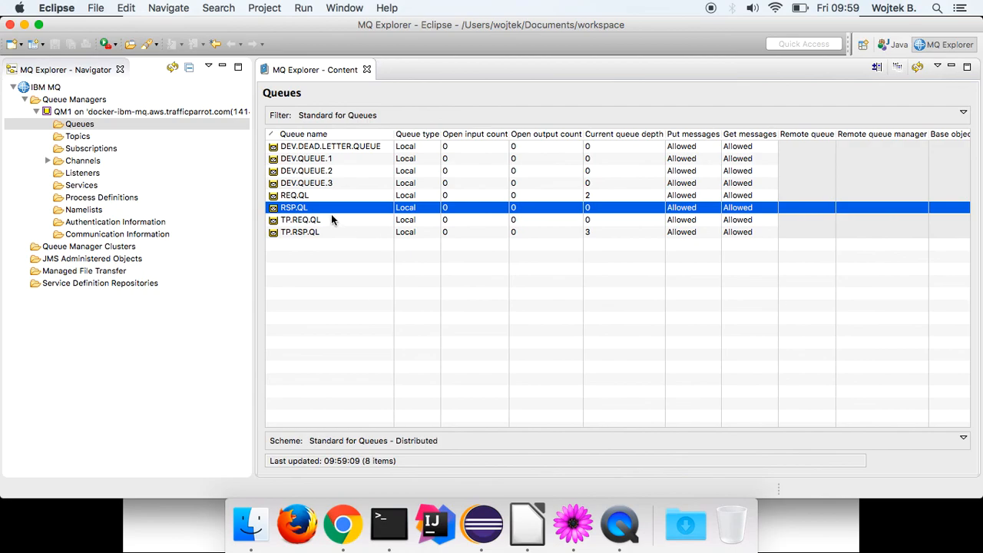
right_click(326, 208)
left_click(389, 301)
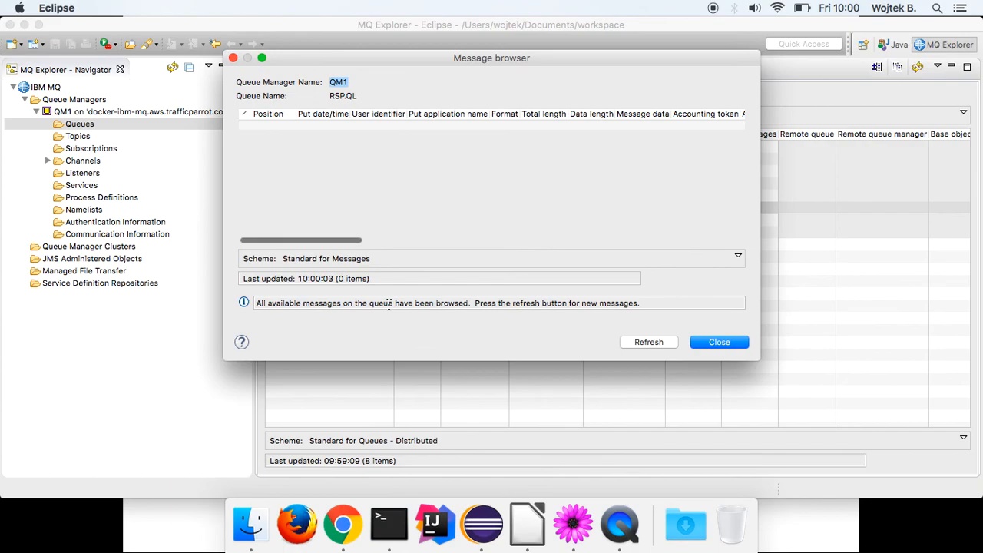
View the Data page of message 2's properties, the GetCitiesByCountryResponse, then close it.
left_click(453, 140)
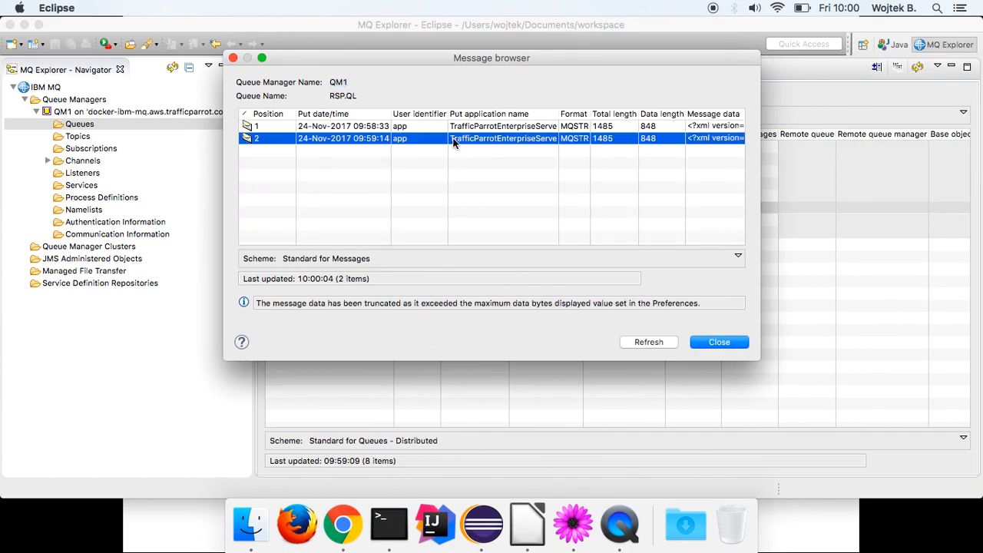
right_click(453, 143)
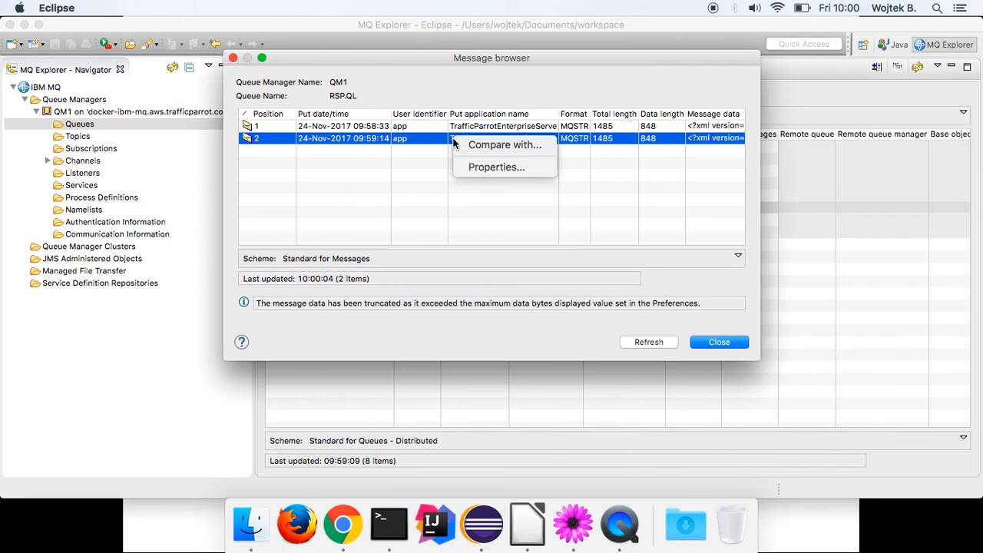
left_click(497, 166)
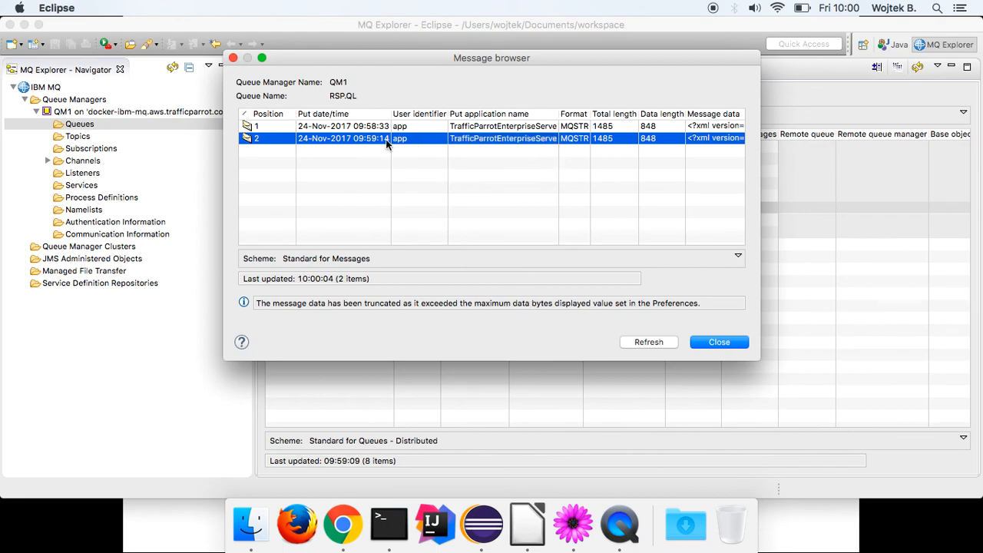
left_click(275, 112)
scroll(568, 177, "down", 3)
scroll(569, 176, "up", 3)
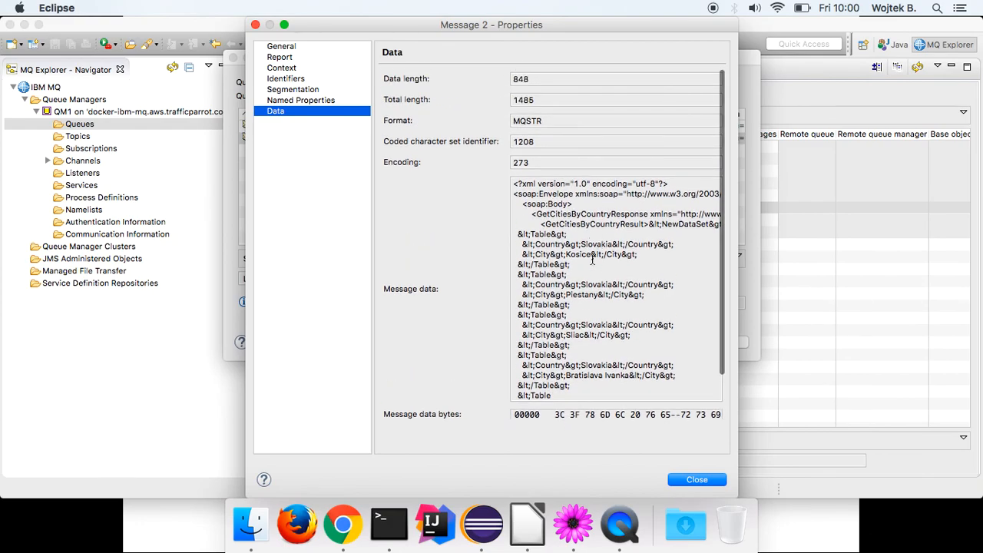
left_click(696, 479)
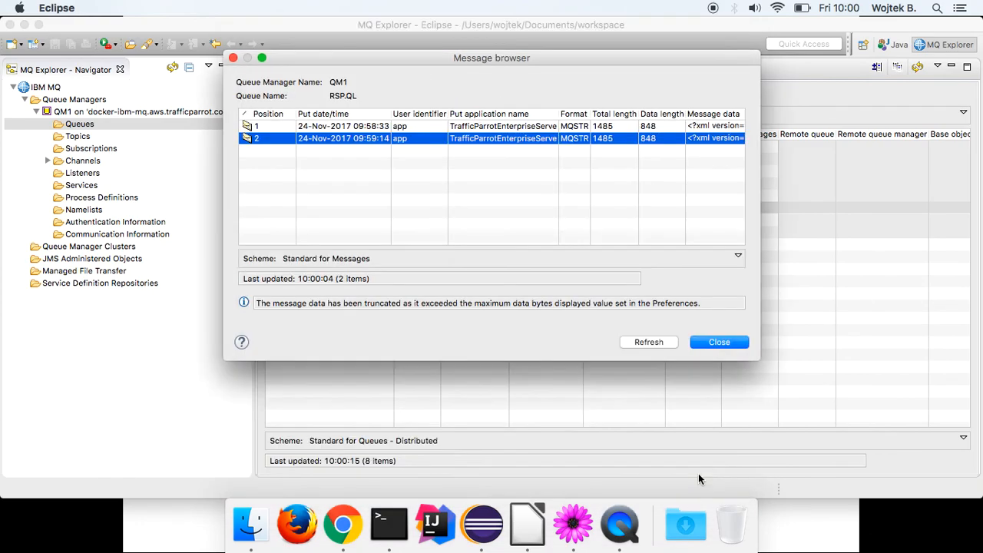
Close the message browser, show the external-broker replay slide, and switch back to Chrome.
left_click(707, 343)
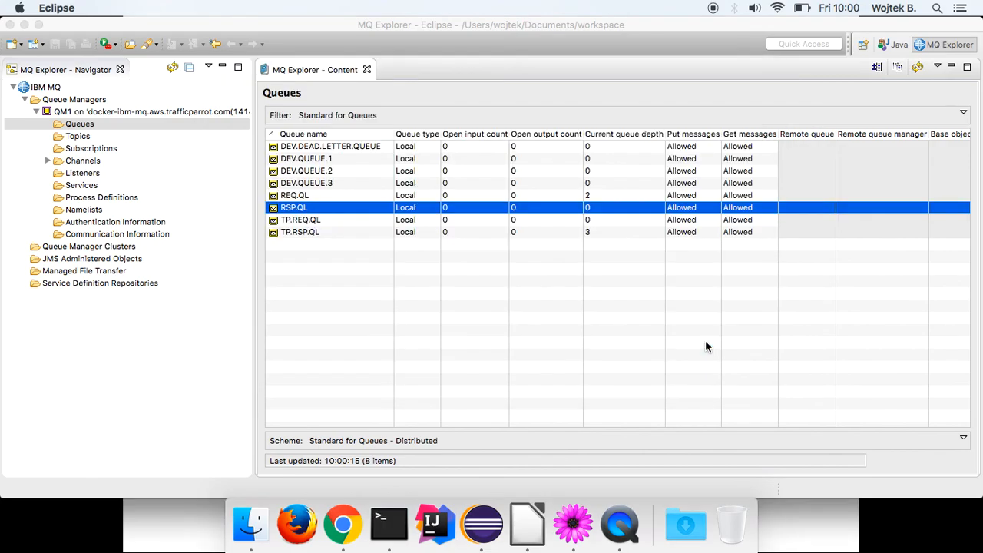
left_click(343, 522)
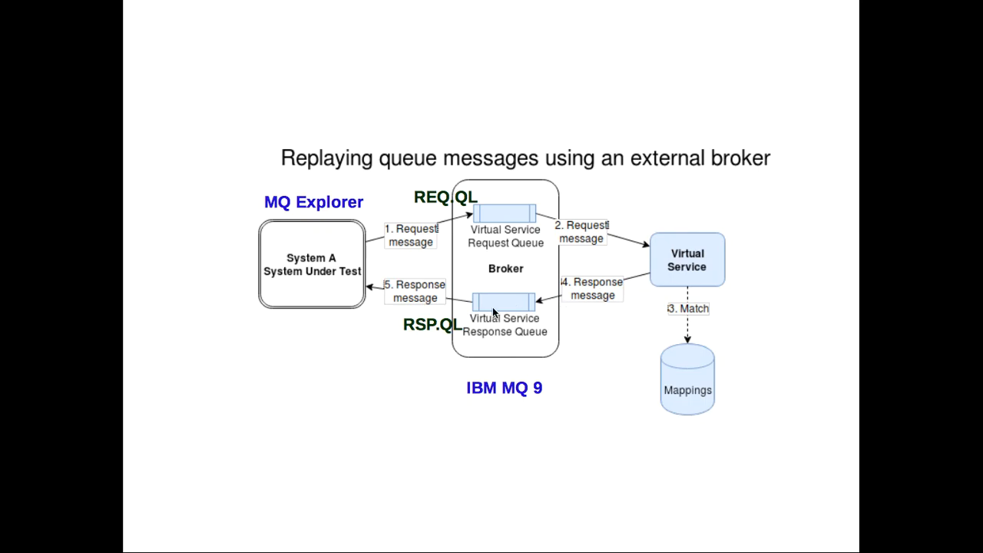
key("super+Tab")
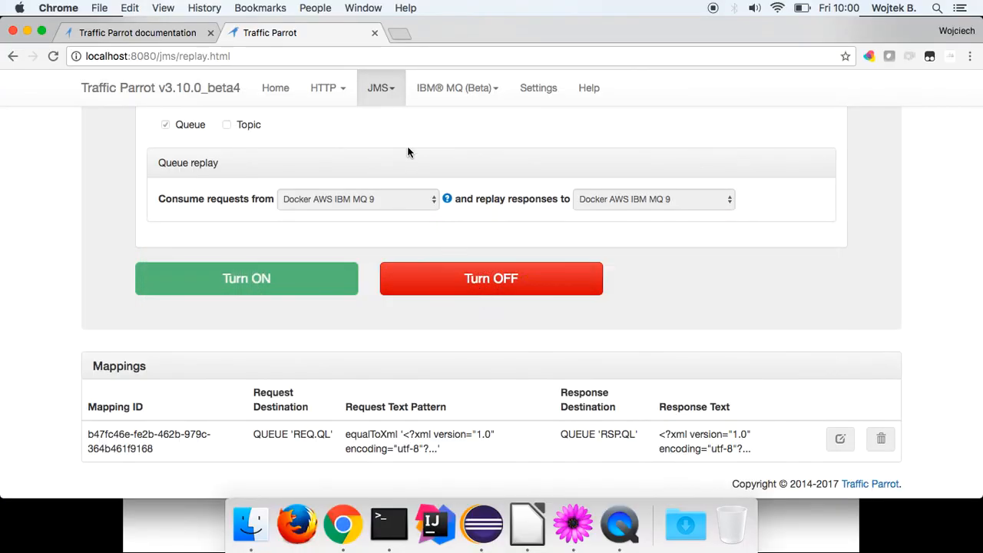
Open the JMS Logs page and the full guiServerLogs server log.
left_click(389, 93)
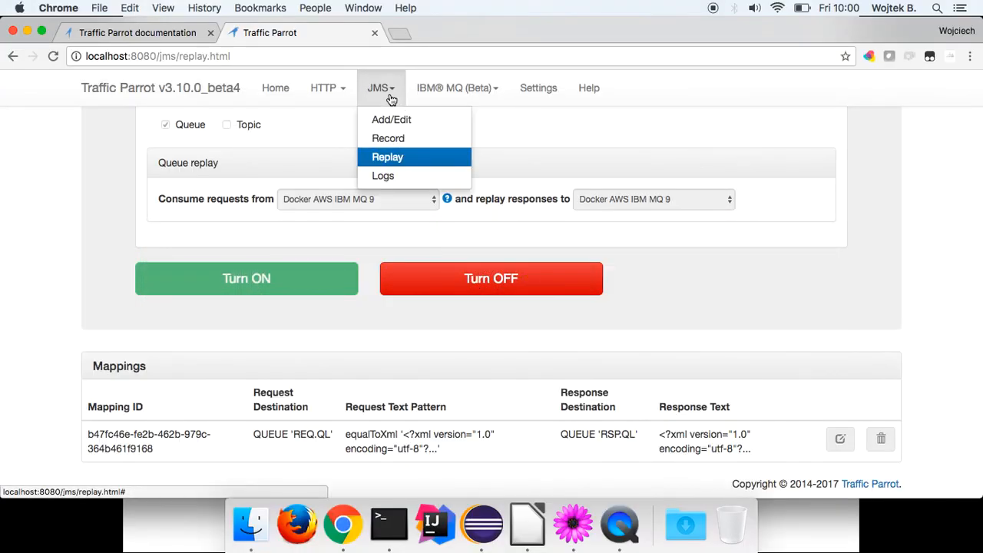
left_click(384, 176)
left_click(110, 186)
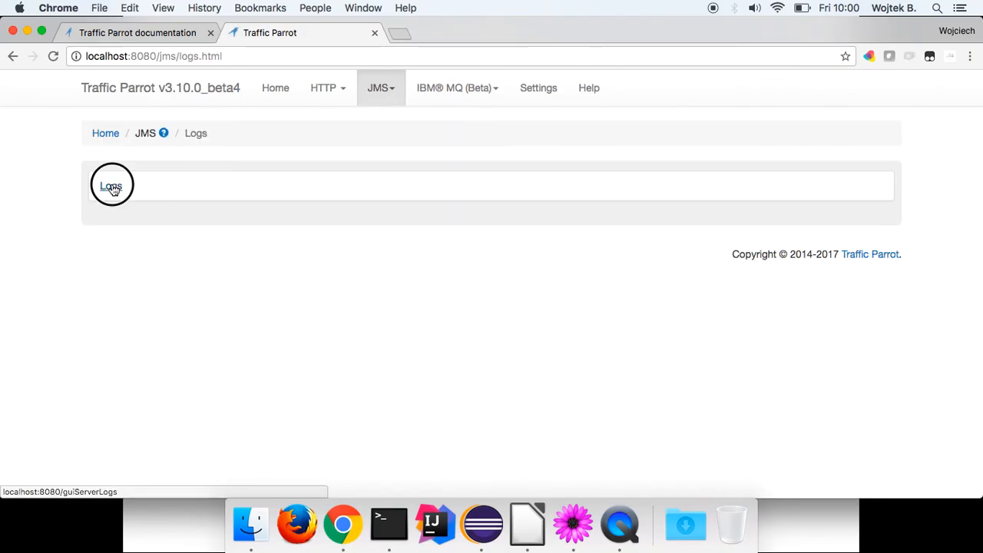
Find and highlight the log line about waiting for messages on REQ.QL.
scroll(399, 93, "down", 10)
scroll(399, 93, "down", 15)
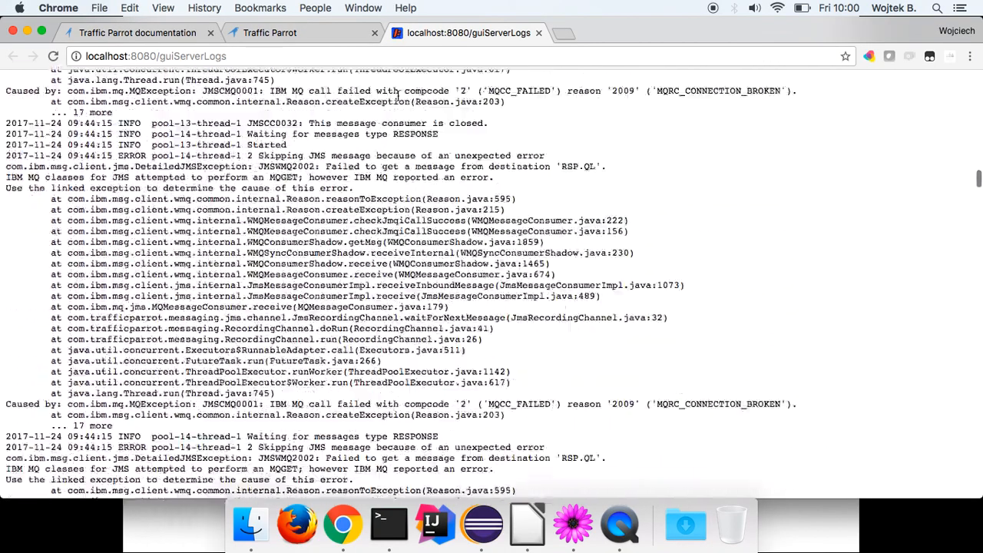
scroll(397, 99, "down", 10)
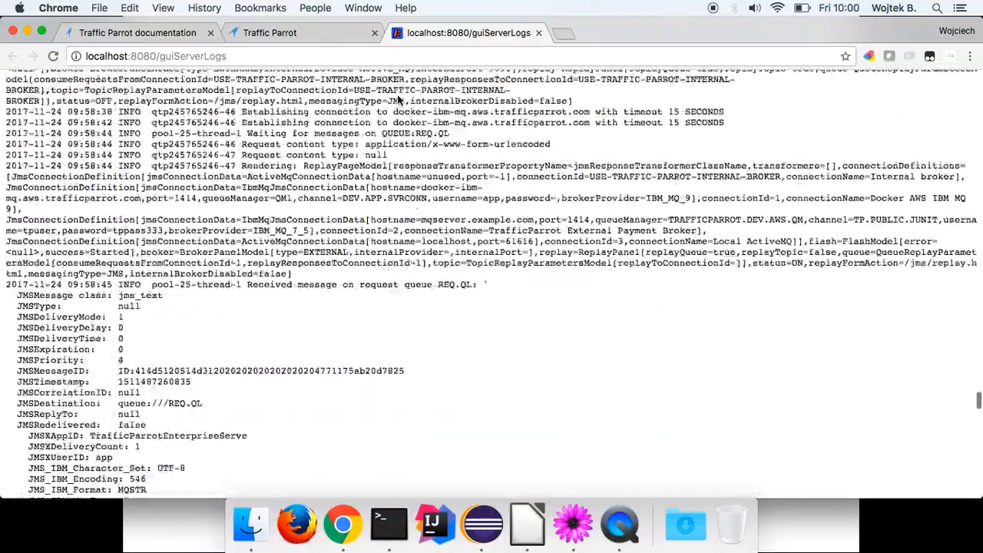
scroll(398, 100, "up", 8)
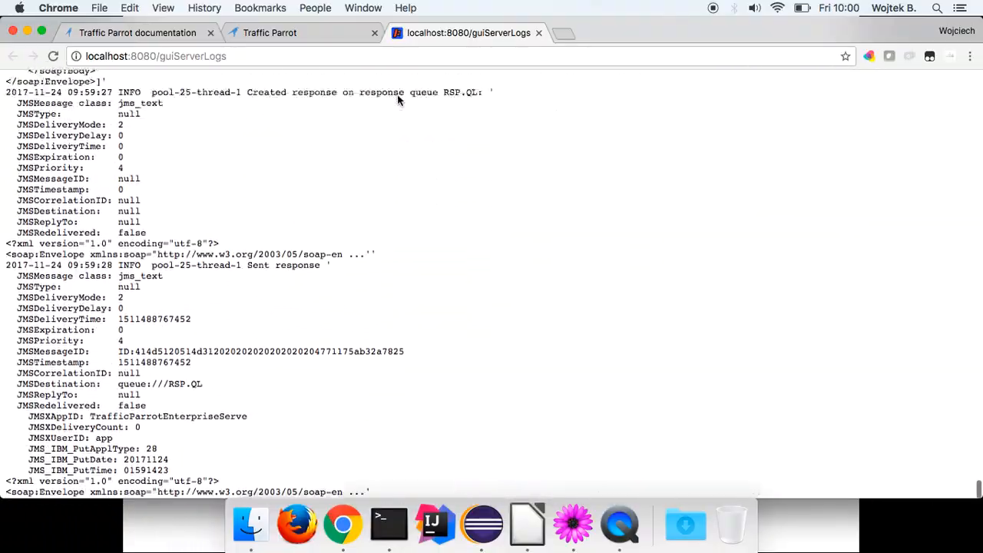
scroll(397, 100, "up", 10)
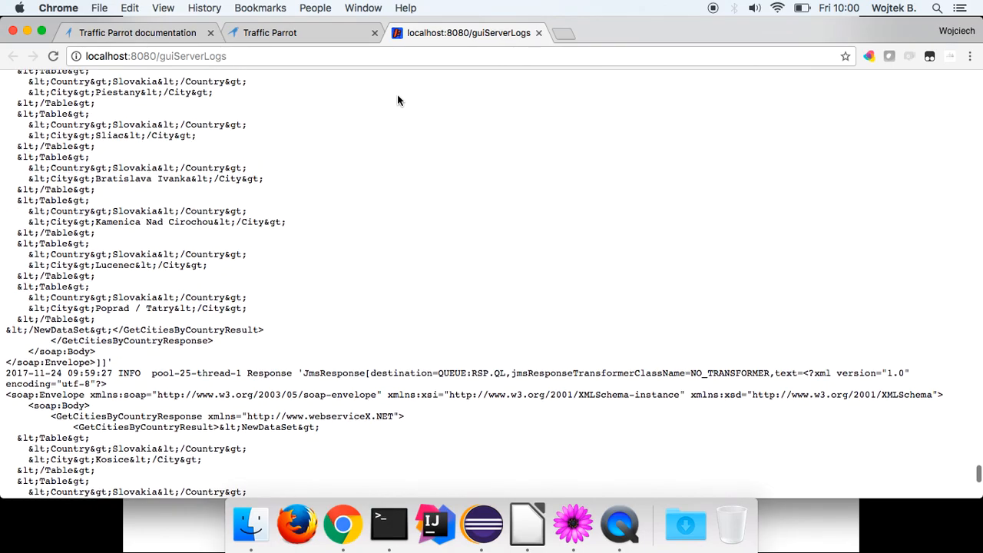
scroll(398, 100, "up", 10)
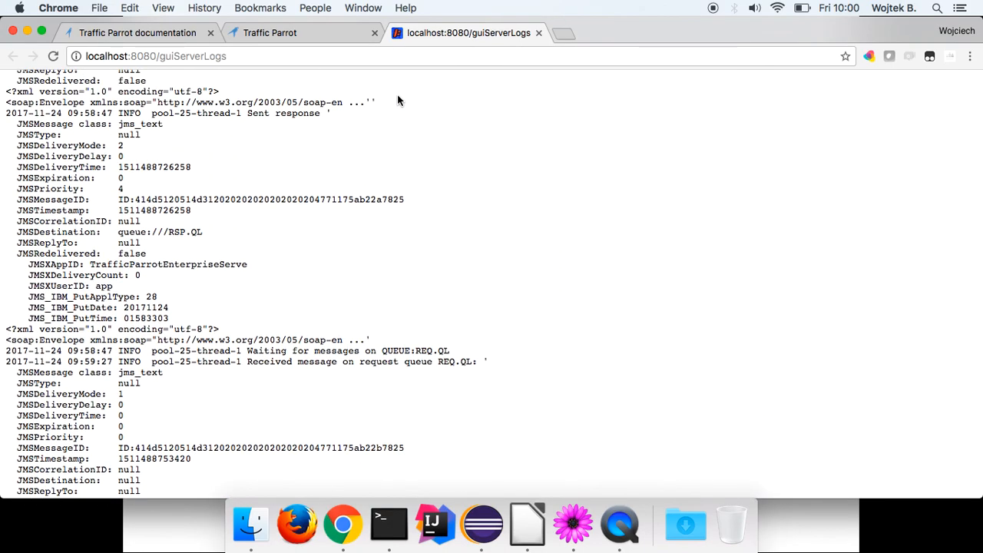
scroll(397, 96, "up", 4)
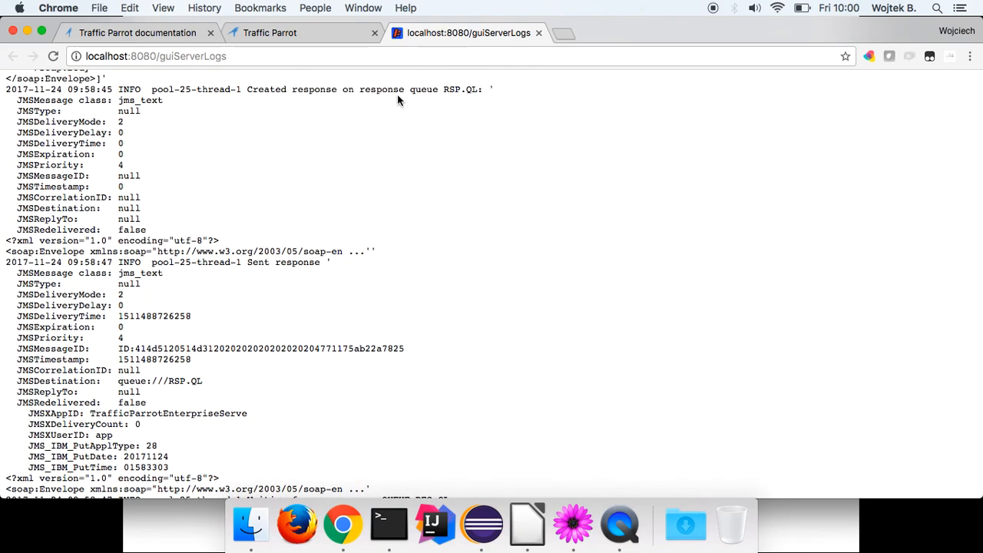
scroll(397, 100, "up", 4)
scroll(397, 100, "down", 20)
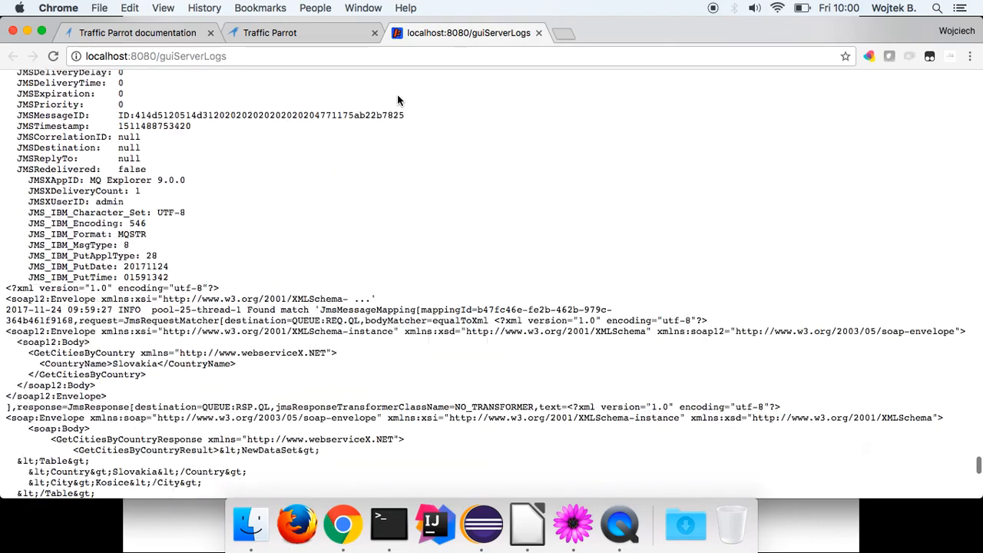
scroll(397, 100, "up", 10)
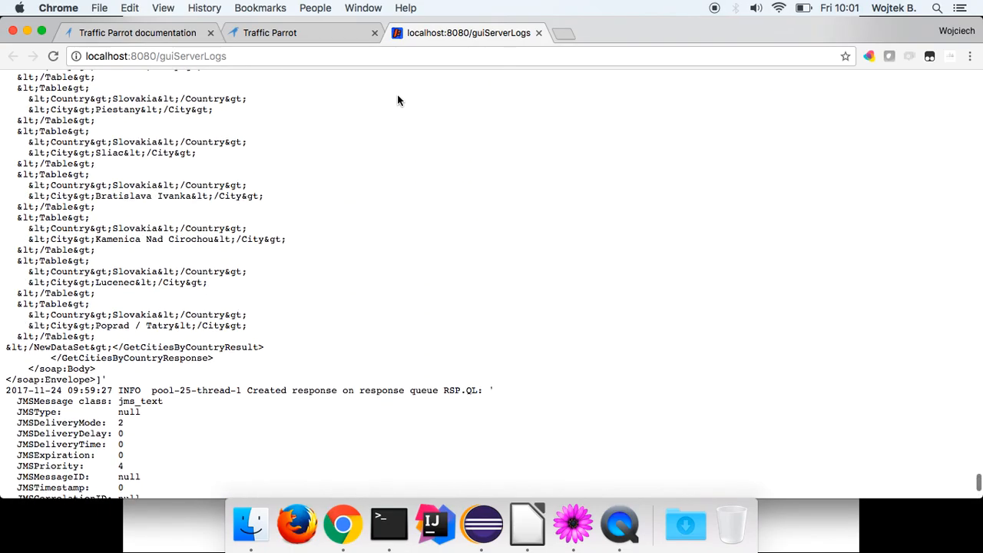
scroll(397, 100, "up", 8)
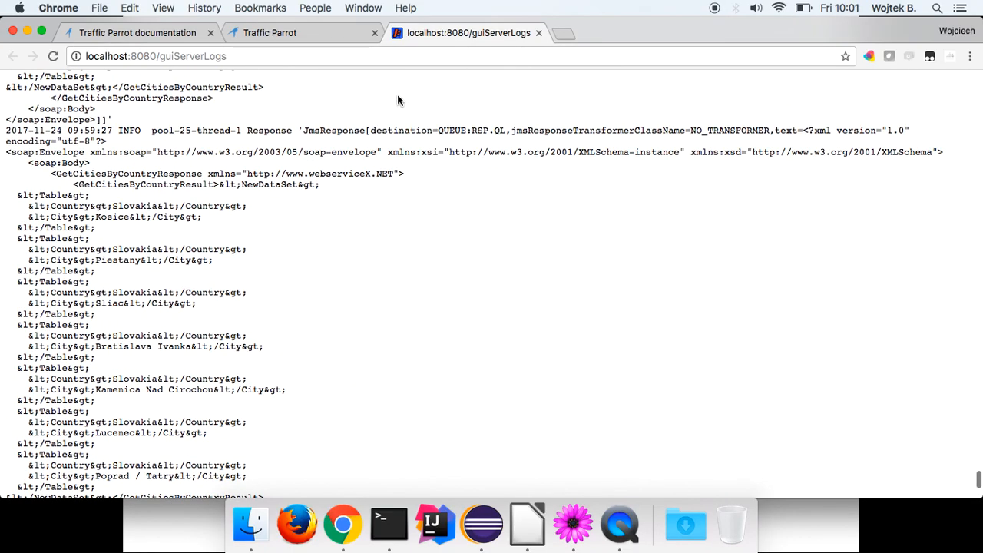
scroll(397, 100, "up", 3)
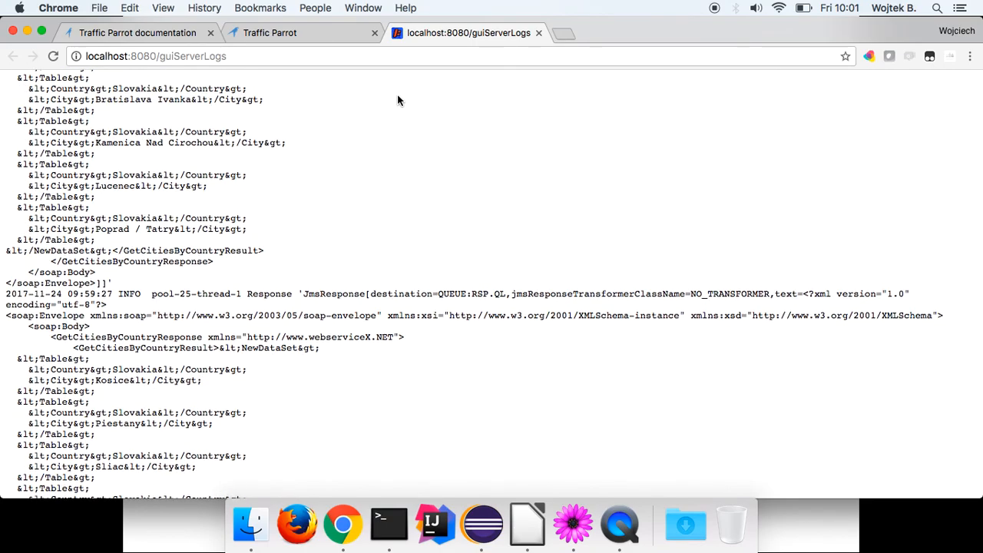
scroll(397, 100, "up", 10)
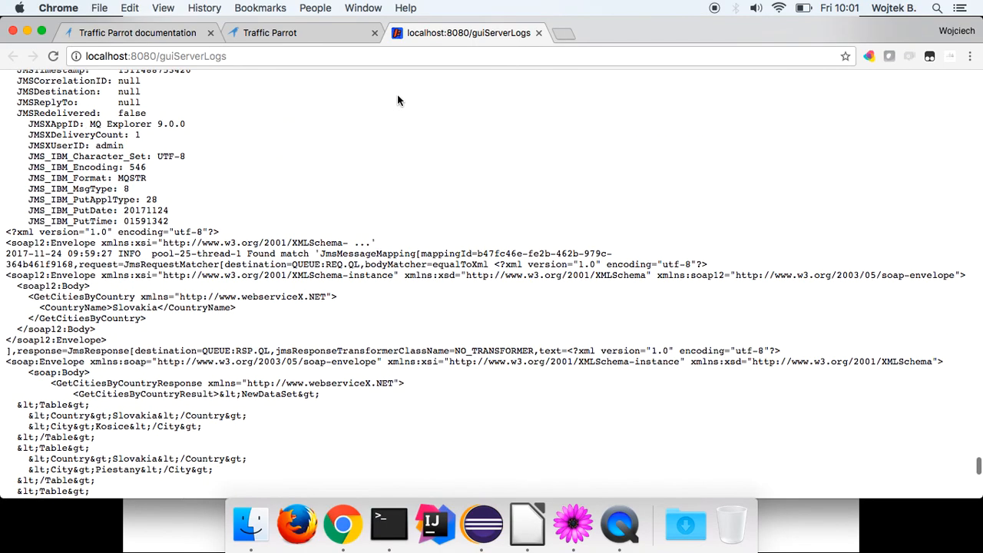
scroll(397, 100, "up", 8)
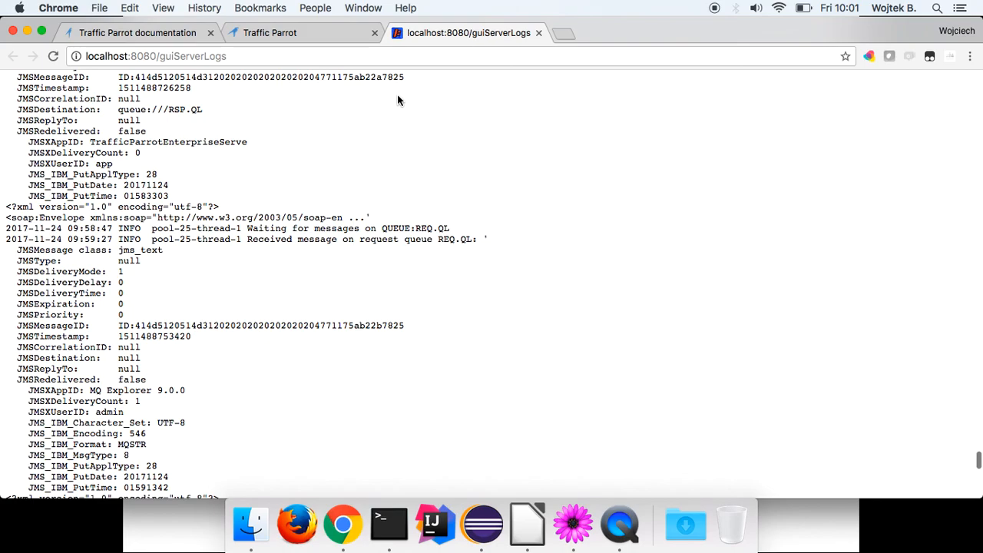
left_click_drag(180, 228, 464, 229)
left_click(463, 230)
Scroll down and highlight the incoming soap12 request envelope lines.
scroll(259, 278, "down", 3)
scroll(260, 278, "down", 2)
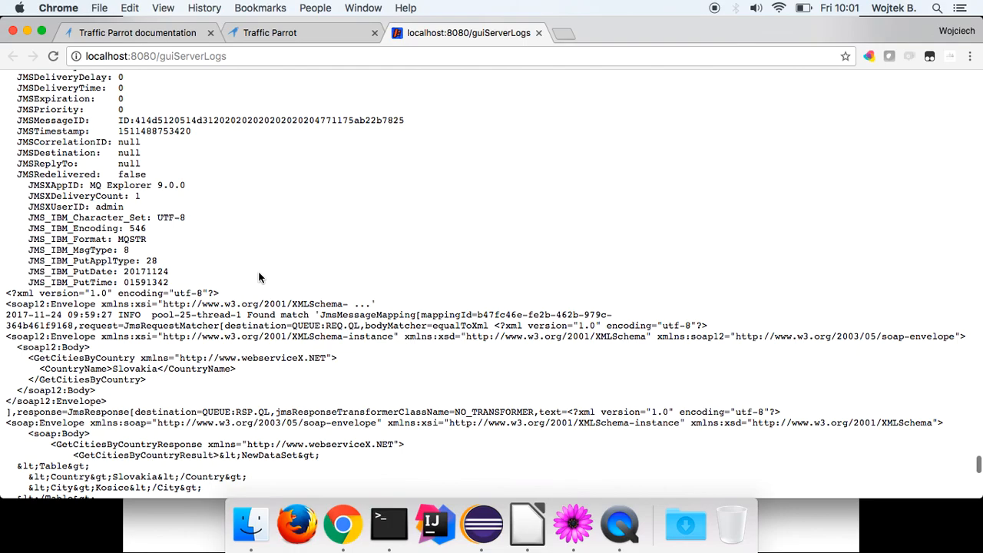
scroll(260, 278, "down", 3)
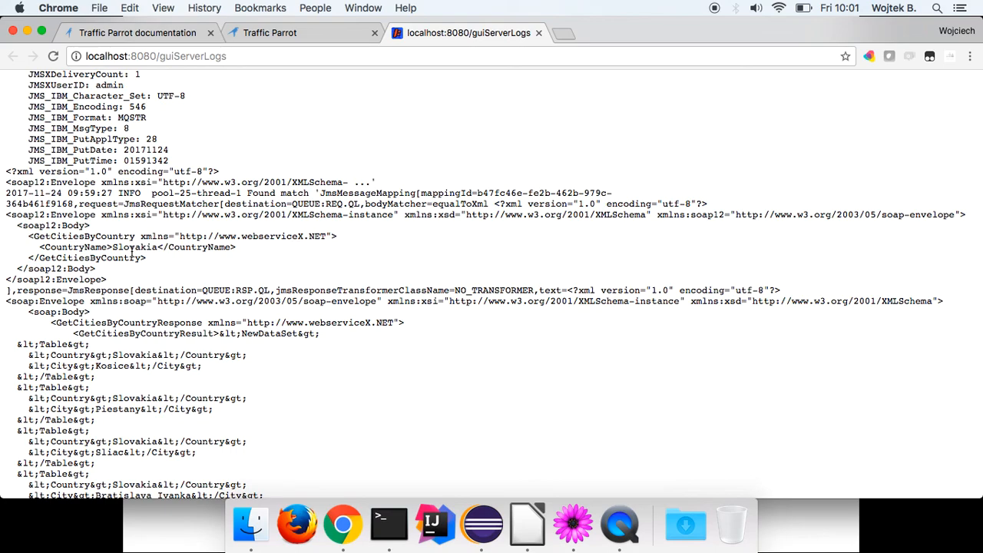
left_click_drag(6, 182, 46, 226)
Highlight the whole incoming soap12 request envelope in the log.
left_click(6, 177)
left_click_drag(7, 178, 113, 283)
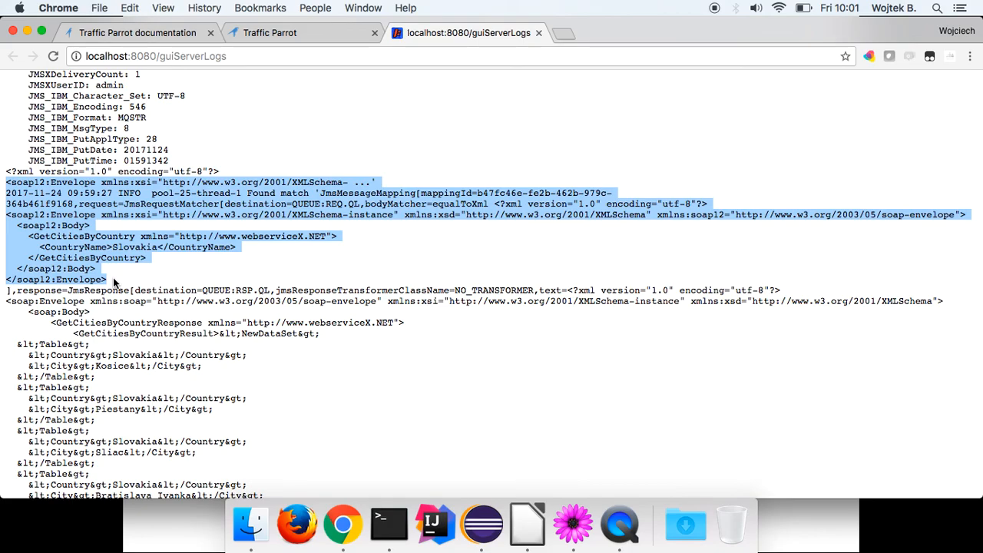
scroll(114, 283, "up", 9)
scroll(113, 282, "down", 12)
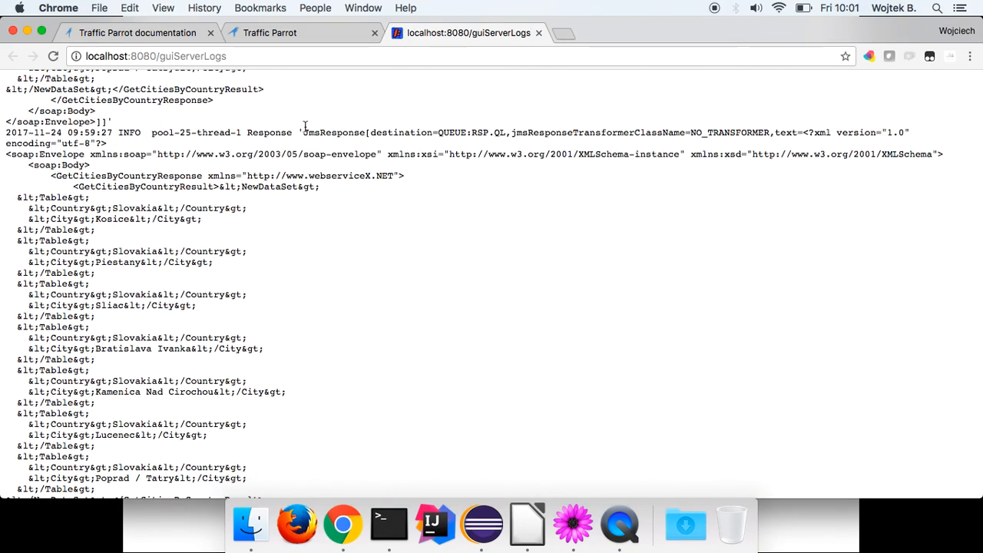
Highlight the 09:59:27 'Found match' log entry, then clear the highlight.
left_click_drag(248, 131, 298, 136)
scroll(298, 136, "up", 13)
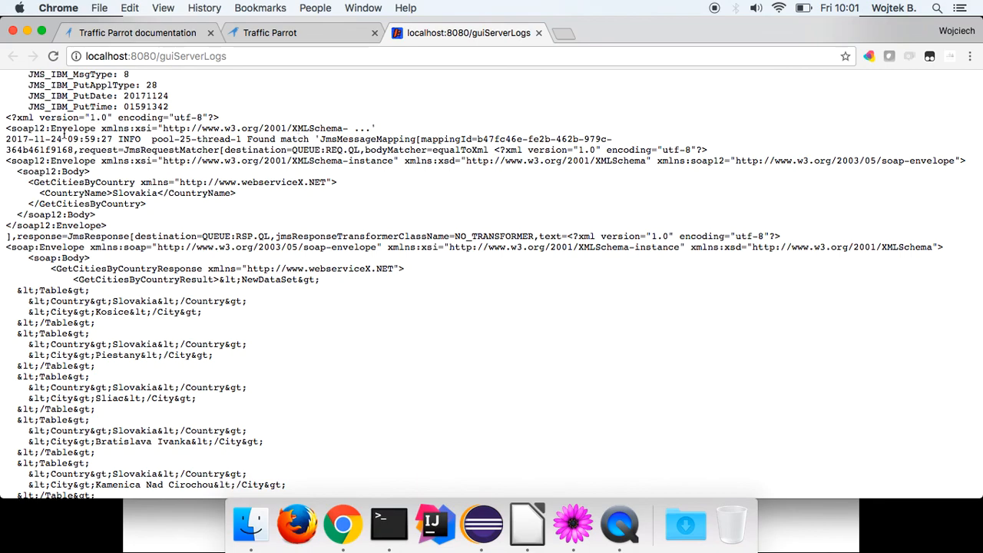
left_click_drag(6, 140, 320, 138)
left_click(285, 135)
left_click(358, 145)
left_click(358, 145)
Scroll through the log and select the entries following the matched request.
scroll(357, 145, "down", 3)
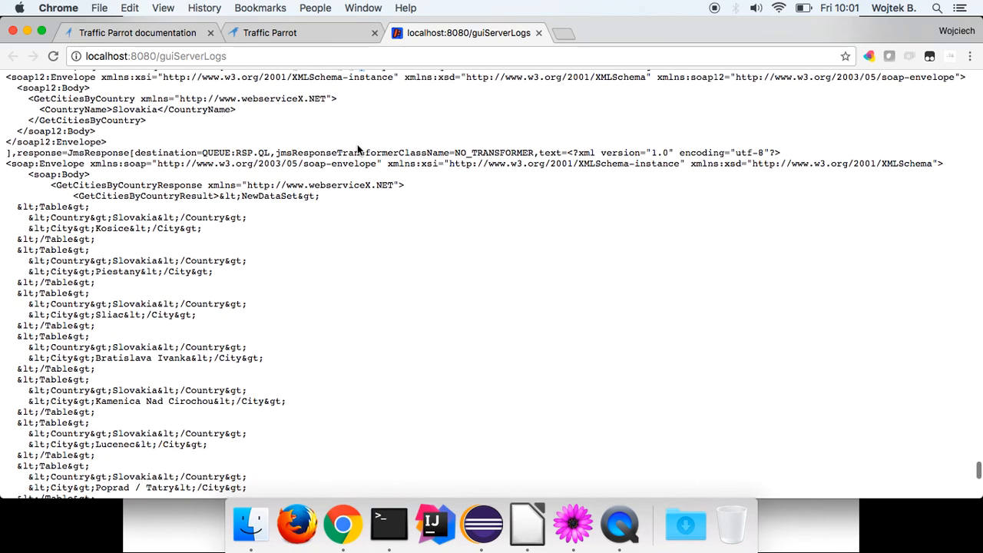
scroll(358, 144, "up", 3)
scroll(84, 148, "up", 5)
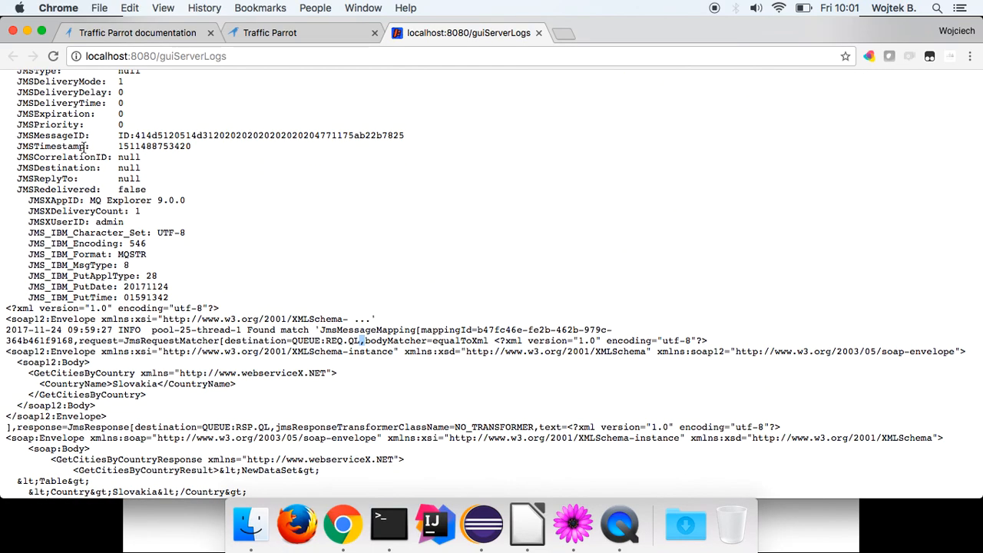
scroll(85, 148, "up", 2)
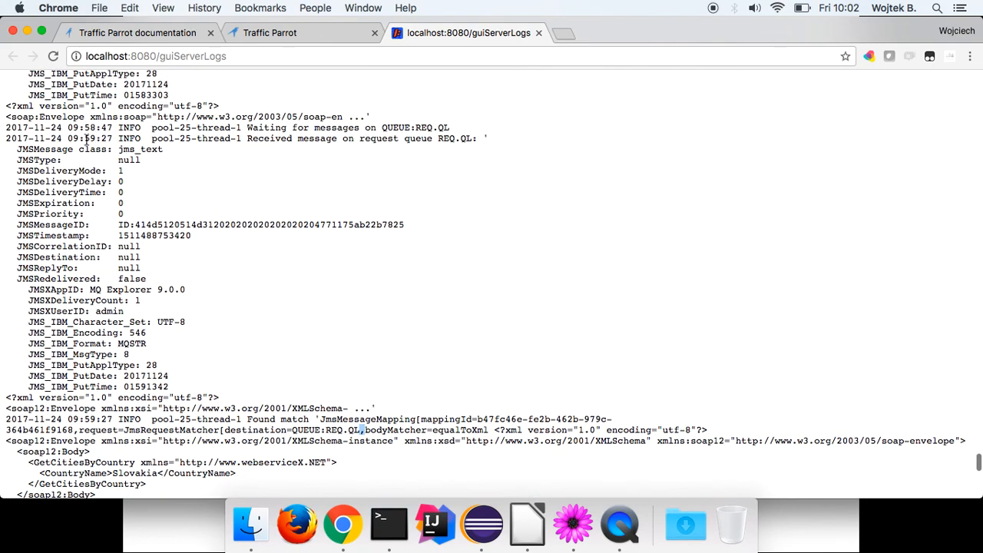
scroll(86, 143, "down", 2)
left_click_drag(374, 324, 4, 127)
scroll(261, 274, "up", 3)
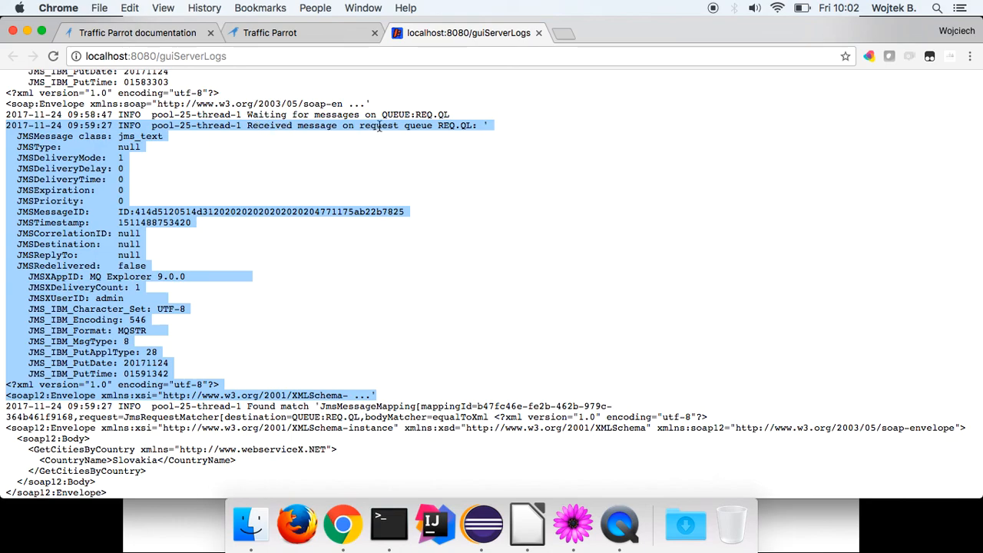
scroll(378, 127, "down", 5)
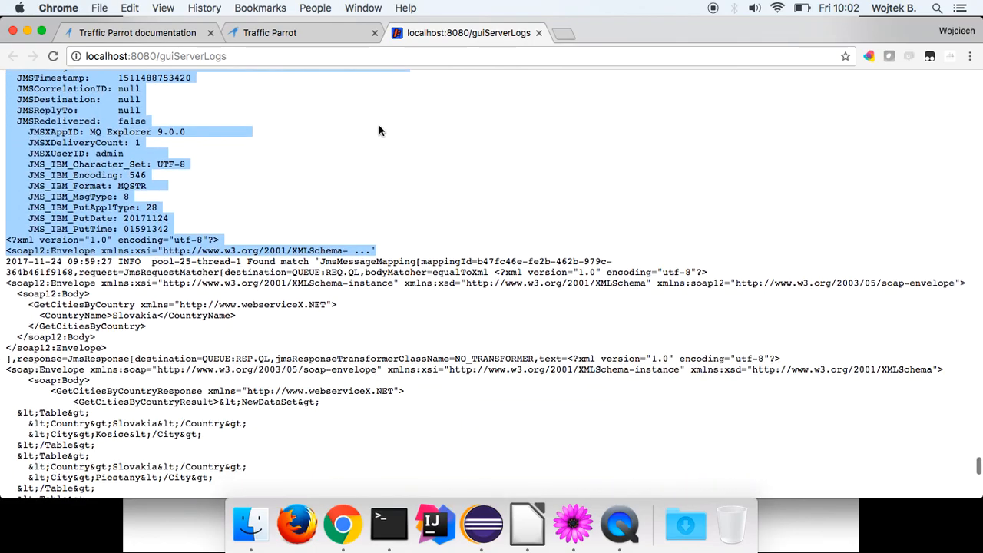
left_click_drag(8, 192, 154, 441)
scroll(92, 241, "down", 8)
scroll(184, 360, "up", 5)
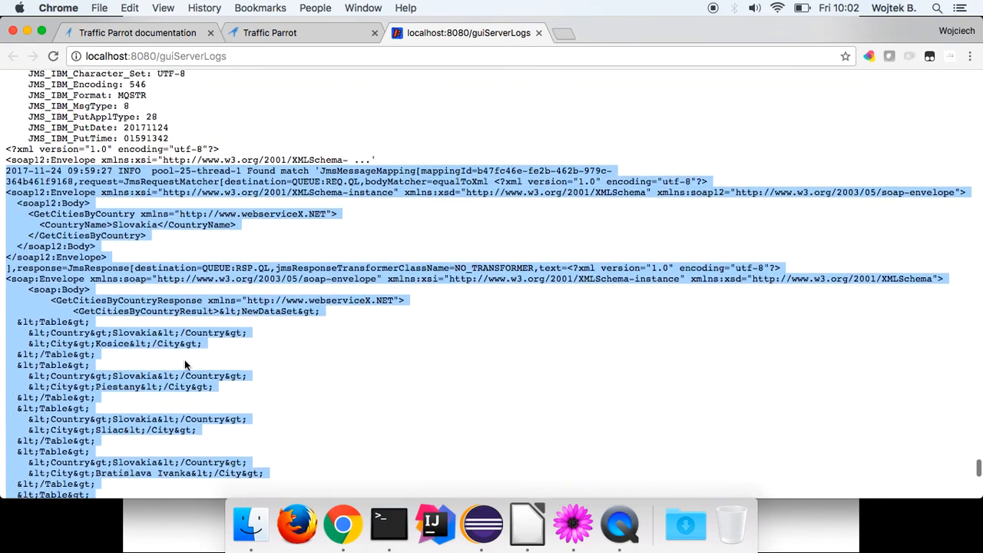
Select the 'Created response' and 'Sent response' to RSP.QL entries, deselect, then show the replay slide.
scroll(77, 206, "down", 8)
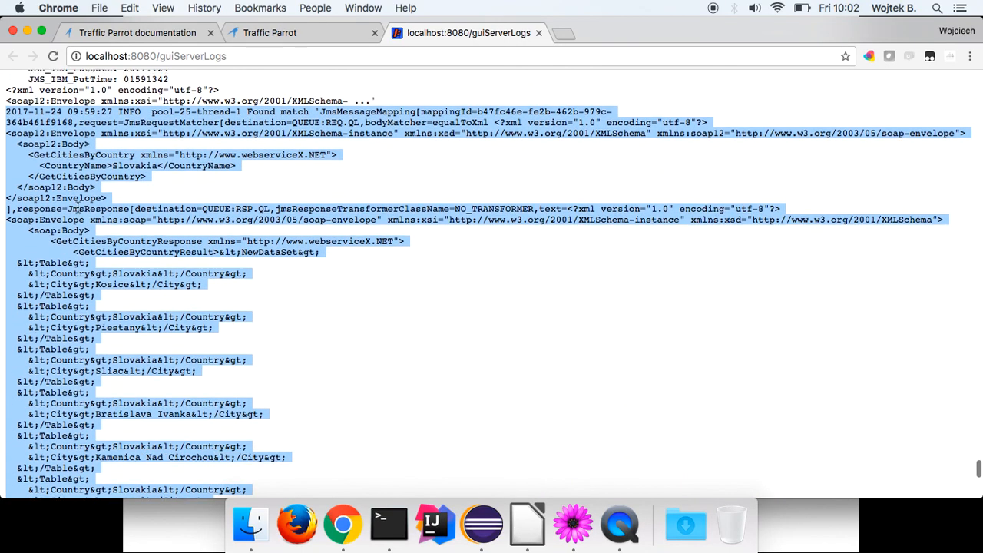
scroll(98, 260, "down", 5)
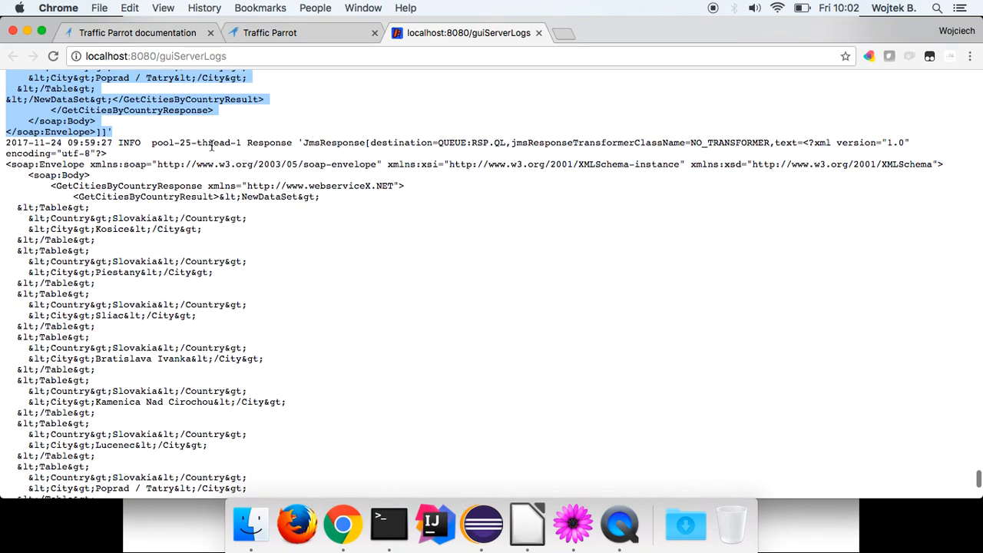
scroll(138, 165, "down", 8)
scroll(139, 165, "down", 3)
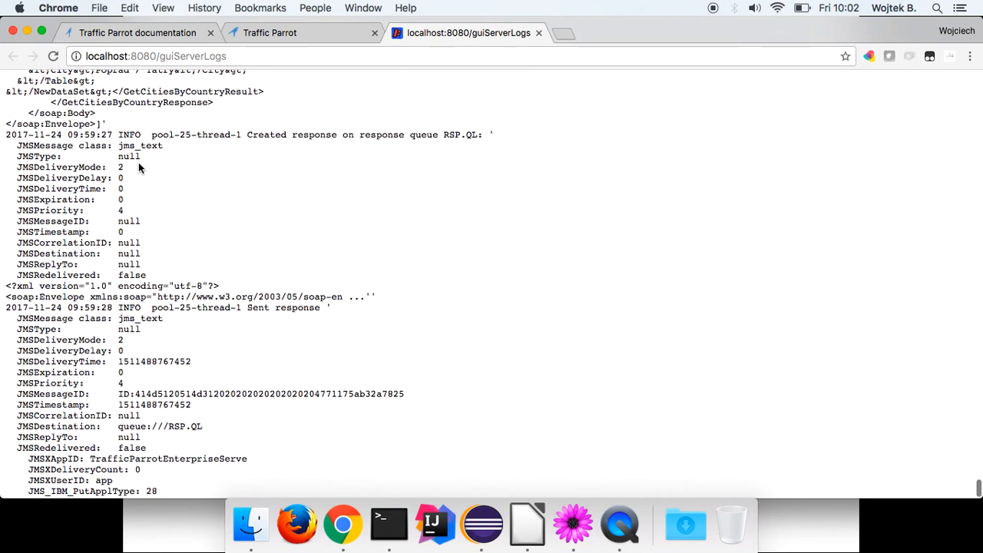
scroll(249, 141, "down", 2)
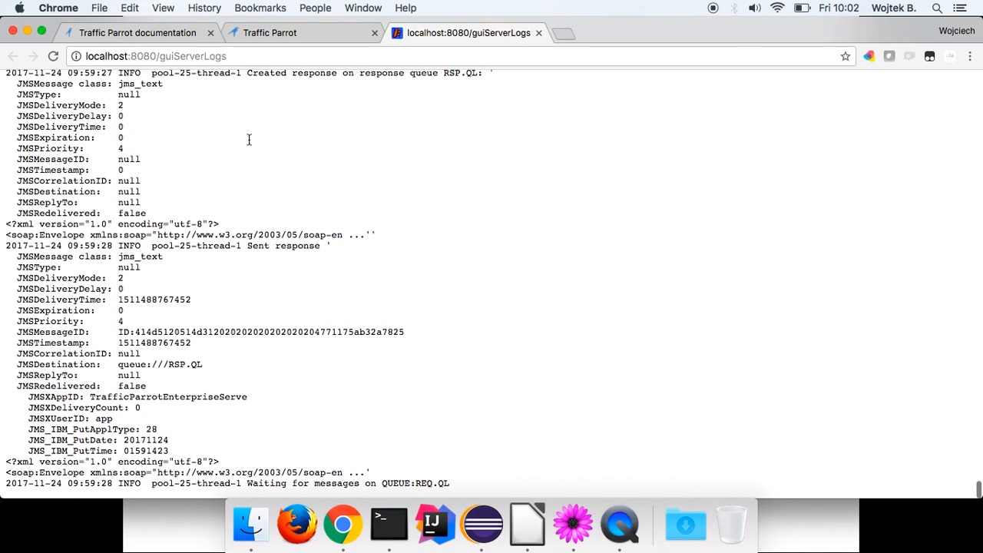
scroll(246, 102, "up", 1)
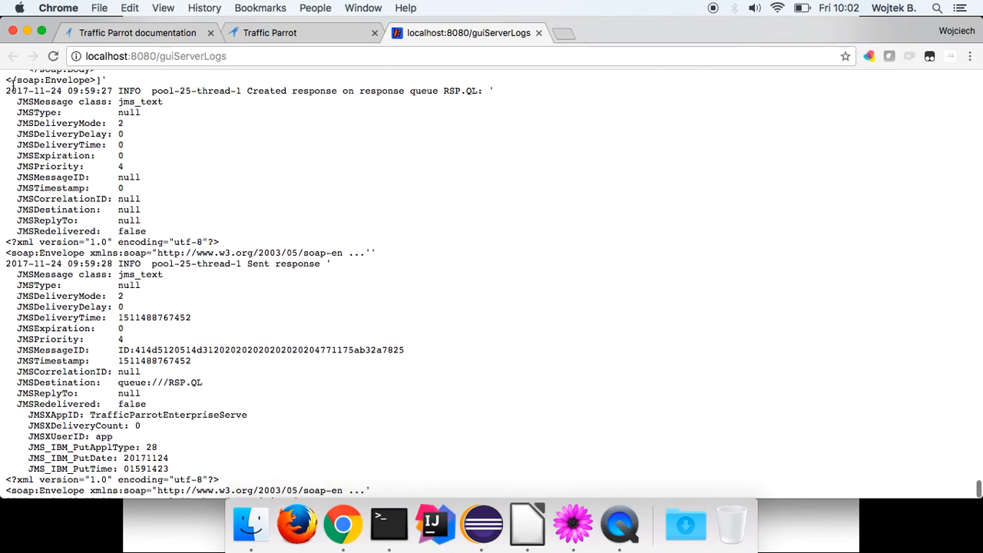
left_click_drag(6, 90, 386, 469)
scroll(296, 450, "down", 1)
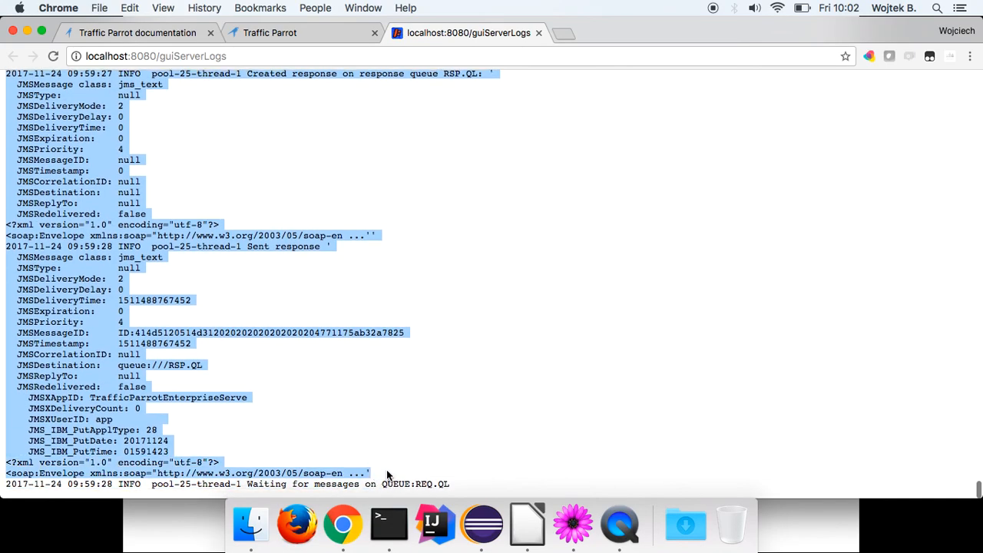
left_click(386, 470)
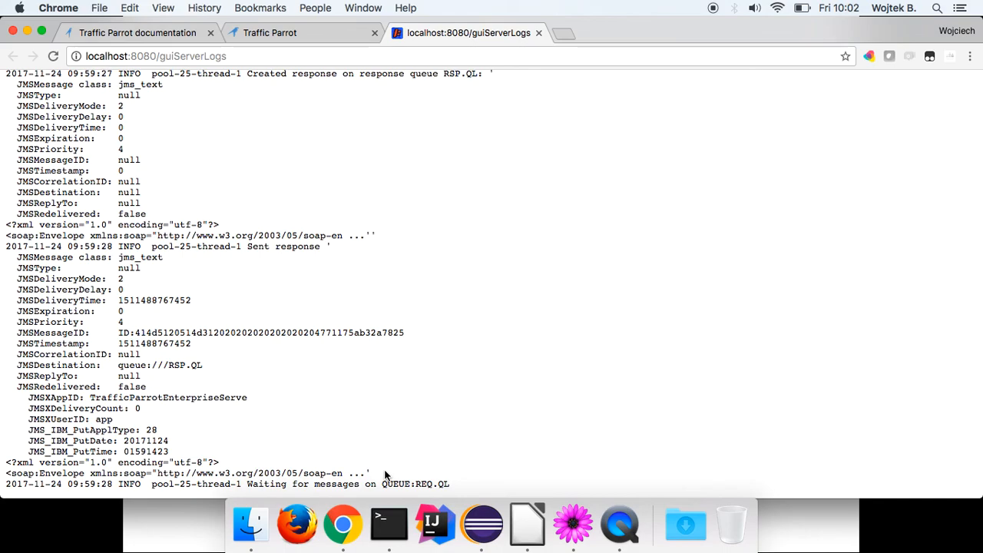
left_click(527, 524)
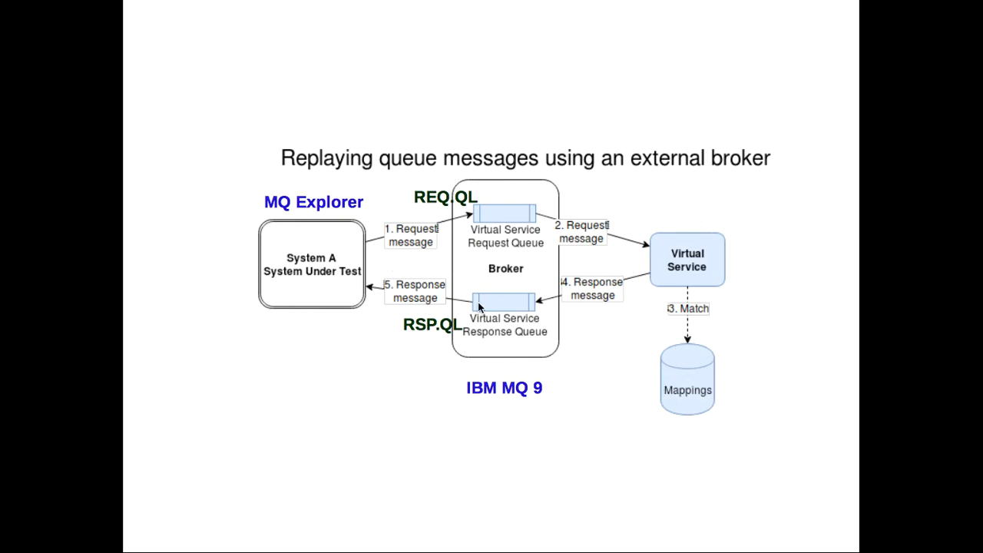
Switch from the Impress replay slide back to Traffic Parrot's JMS Logs page in Chrome.
key("super+Tab")
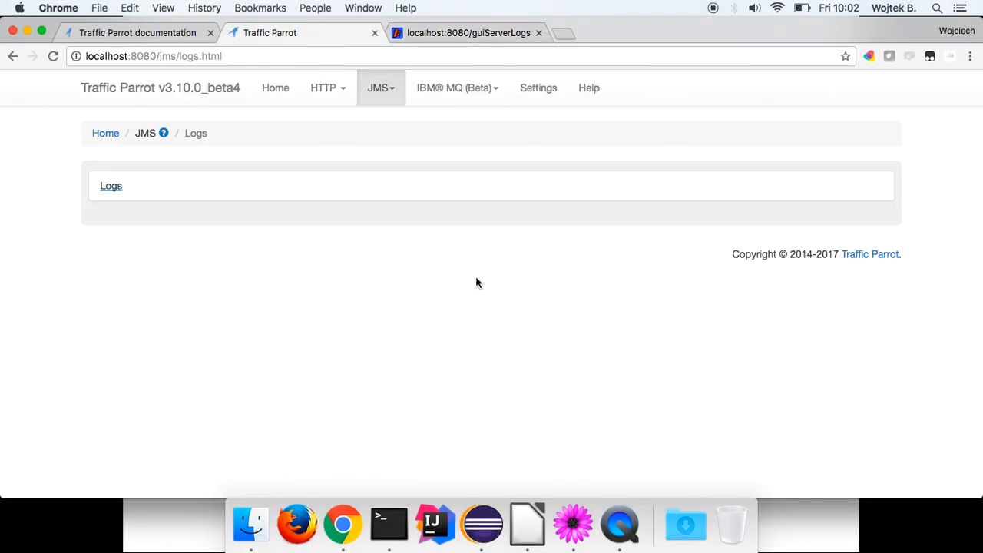
Stop the JMS virtual service on the JMS Replay page so it reports OFF.
left_click(383, 88)
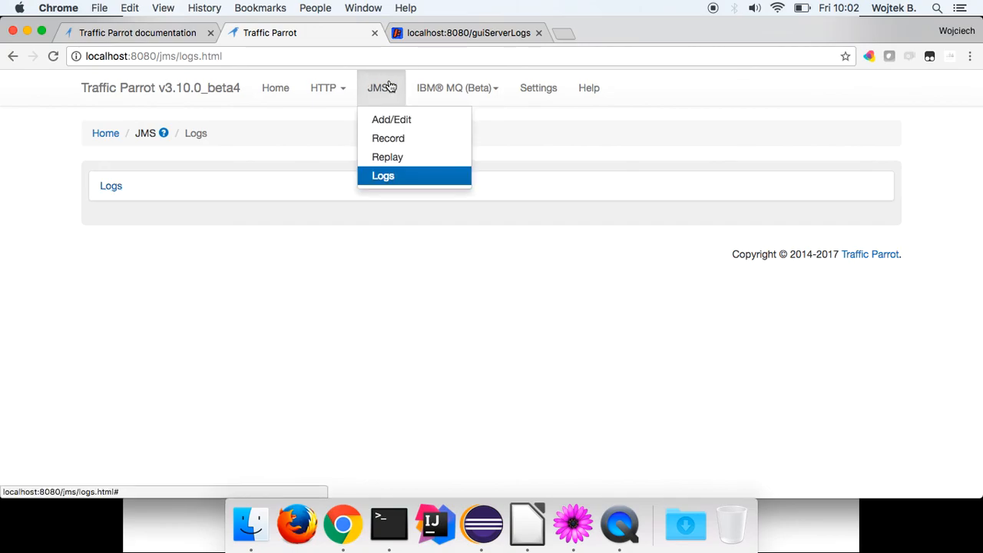
left_click(402, 157)
scroll(402, 157, "down", 5)
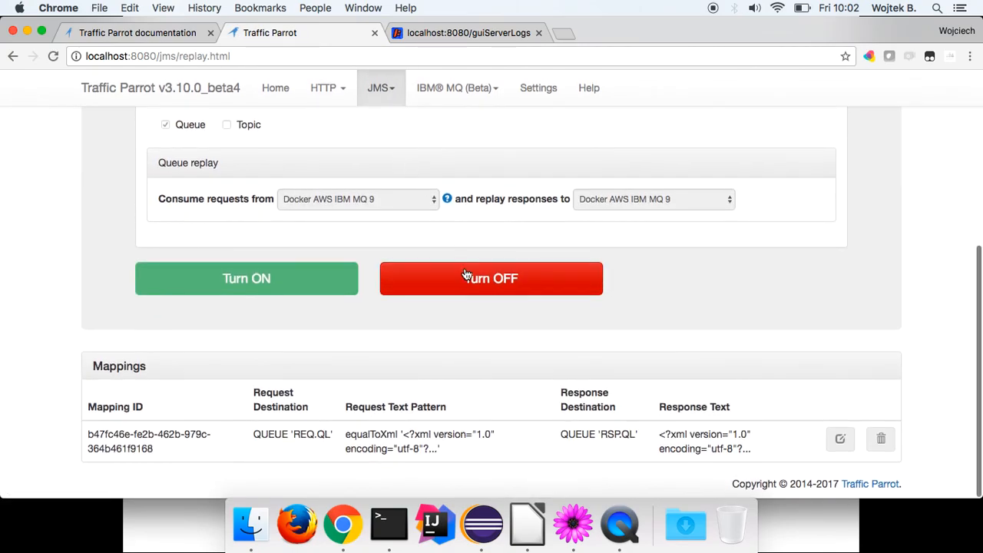
left_click(466, 275)
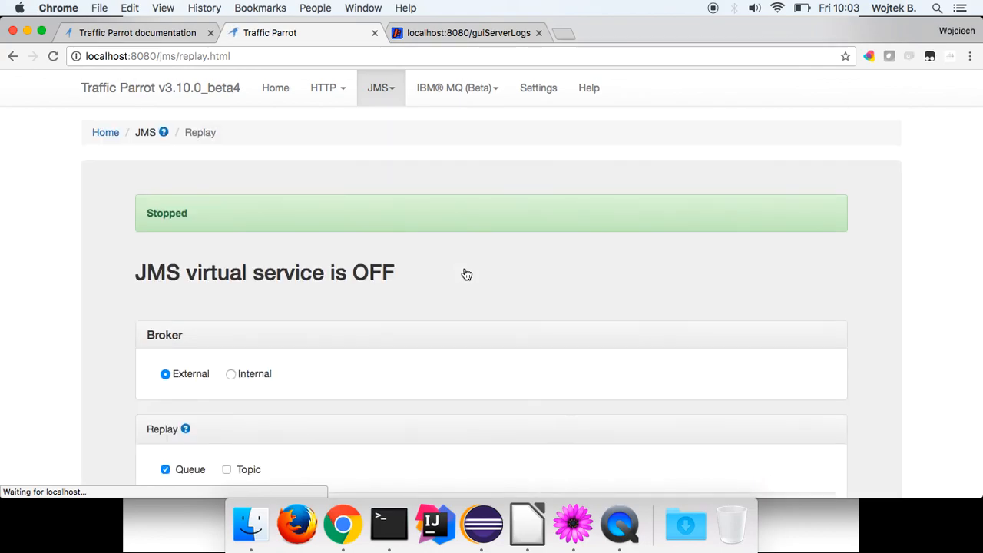
scroll(467, 274, "down", 5)
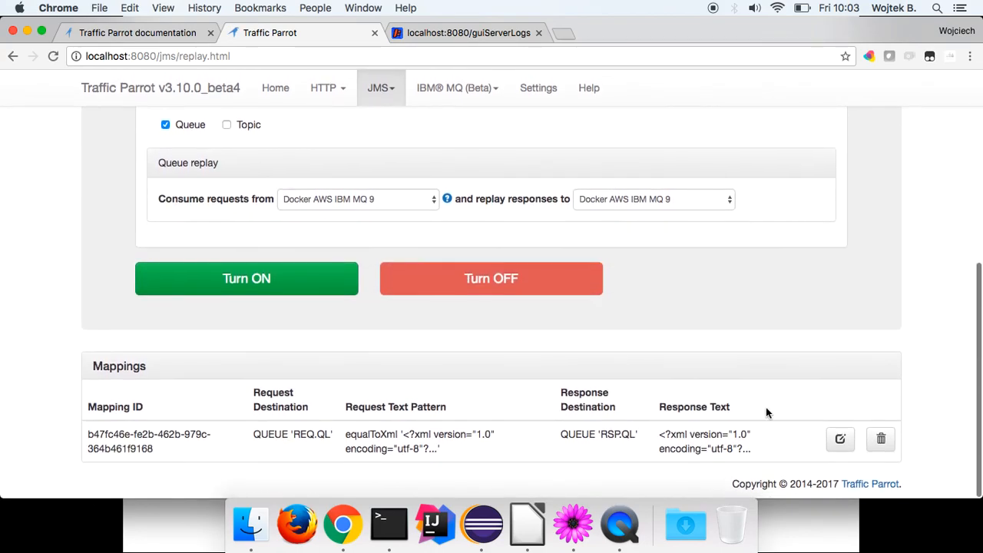
Replace the mapping's GetCitiesByCountryResult city list with ERROR in the response body and save.
left_click(839, 433)
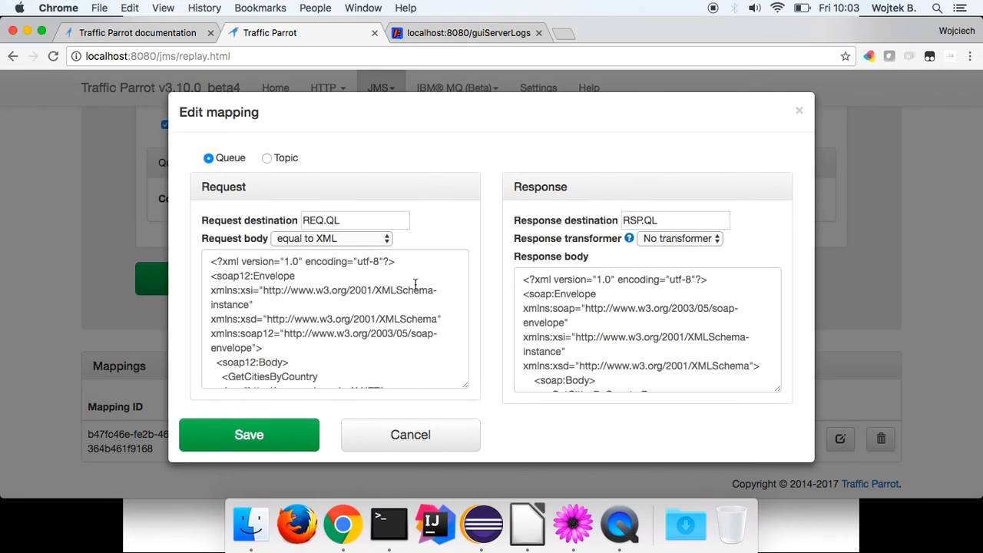
scroll(673, 324, "down", 2)
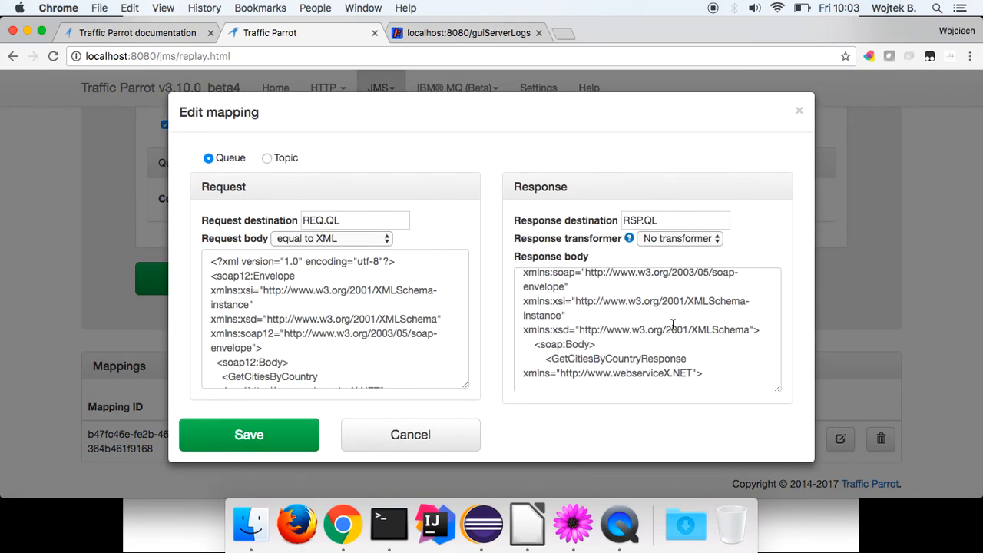
scroll(673, 324, "down", 3)
scroll(673, 324, "up", 3)
left_click_drag(652, 342, 621, 336)
key("BackSpace")
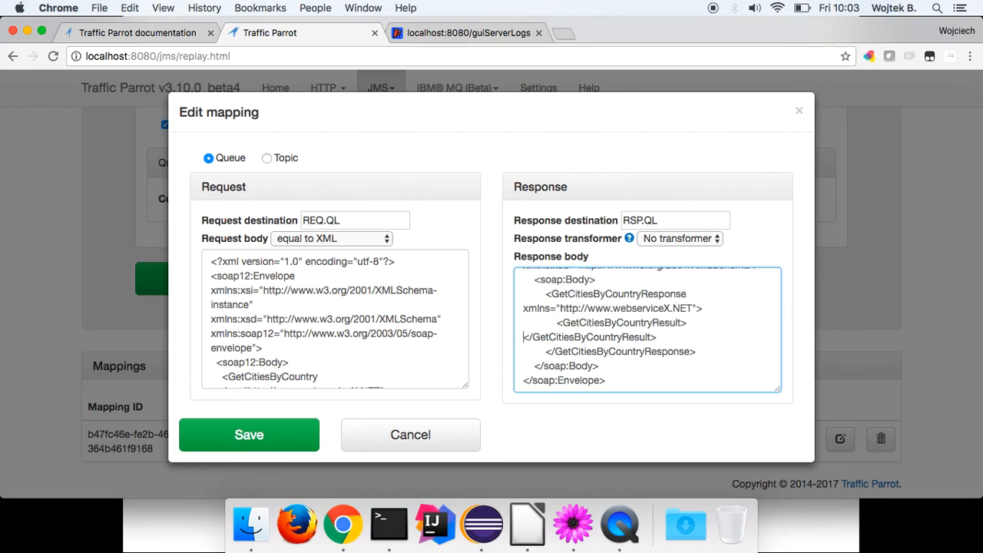
type("EROORO")
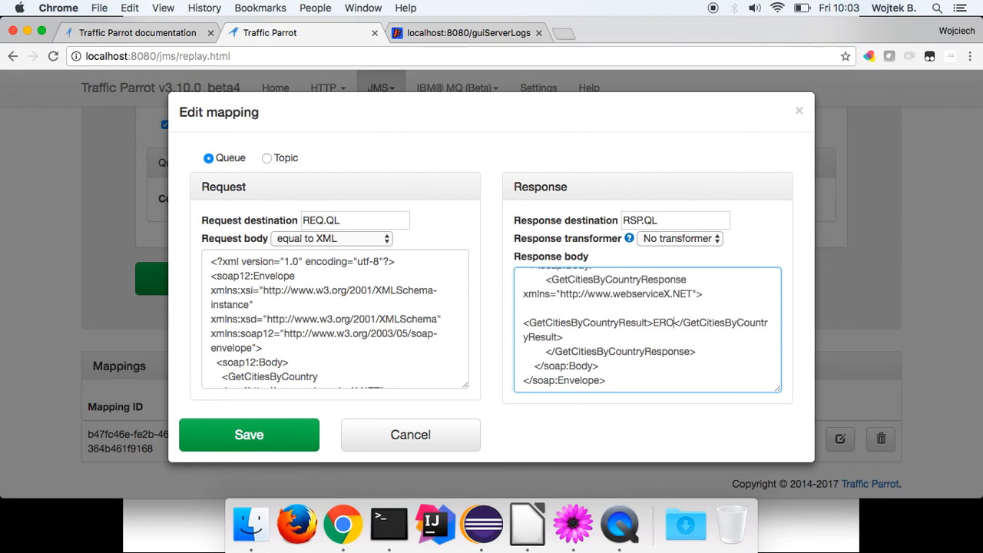
key("BackSpace")
key("BackSpace")
key("BackSpace")
key("BackSpace")
type("ROR")
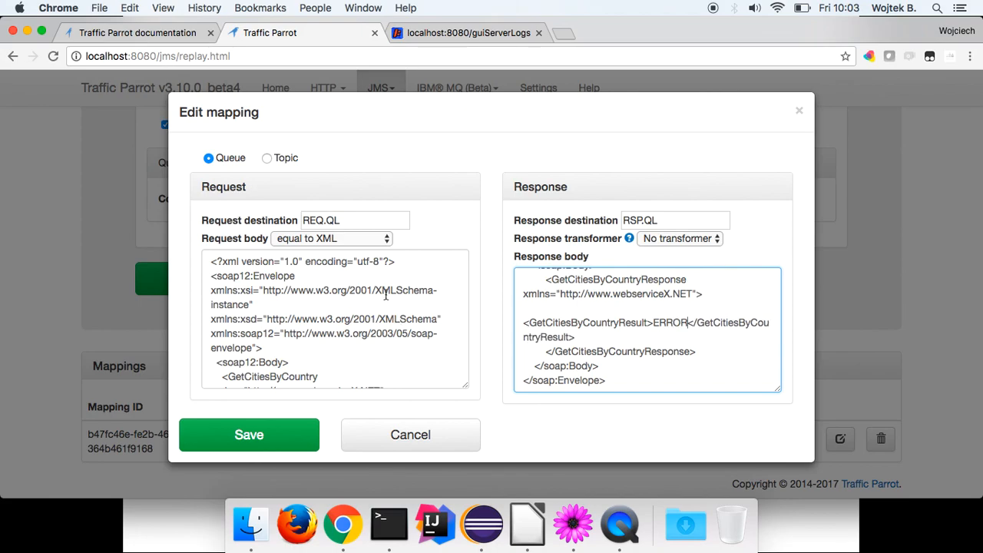
scroll(659, 349, "up", 3)
scroll(659, 346, "down", 3)
left_click(265, 435)
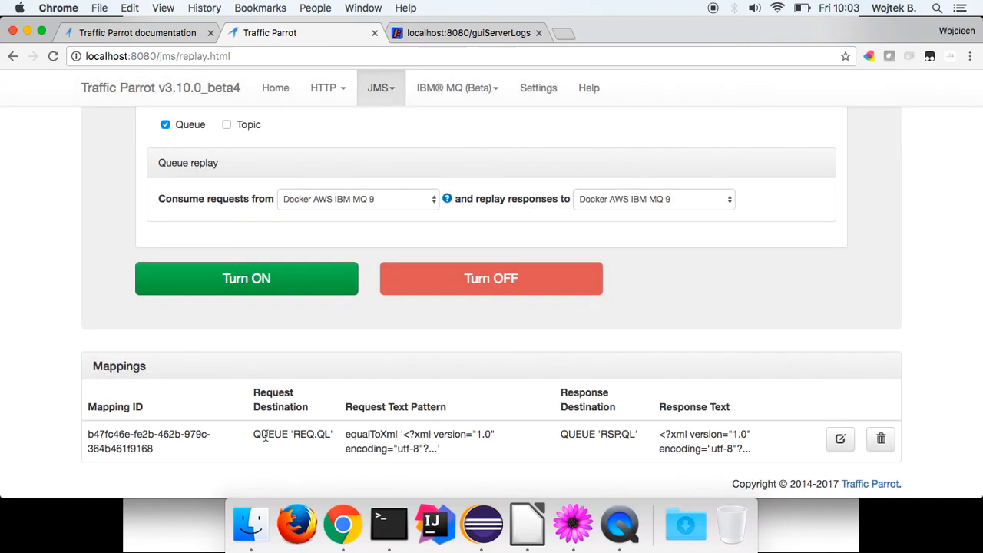
Turn the JMS virtual service back on.
left_click(253, 284)
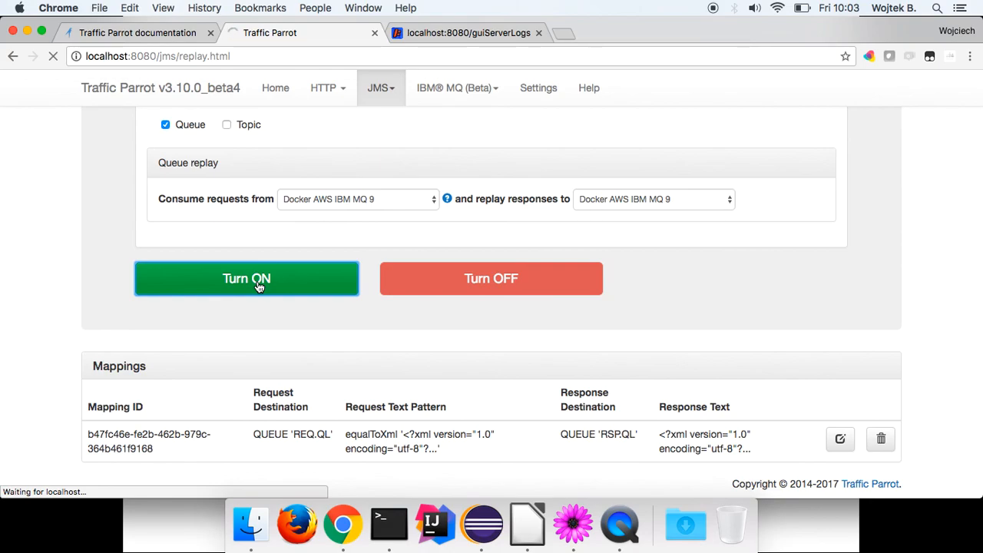
scroll(260, 286, "down", 5)
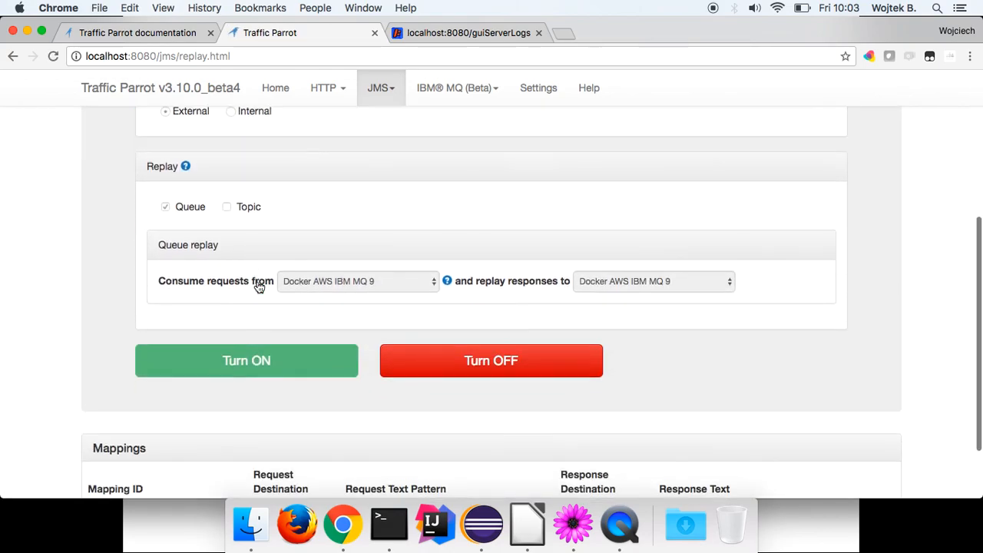
scroll(260, 286, "down", 1)
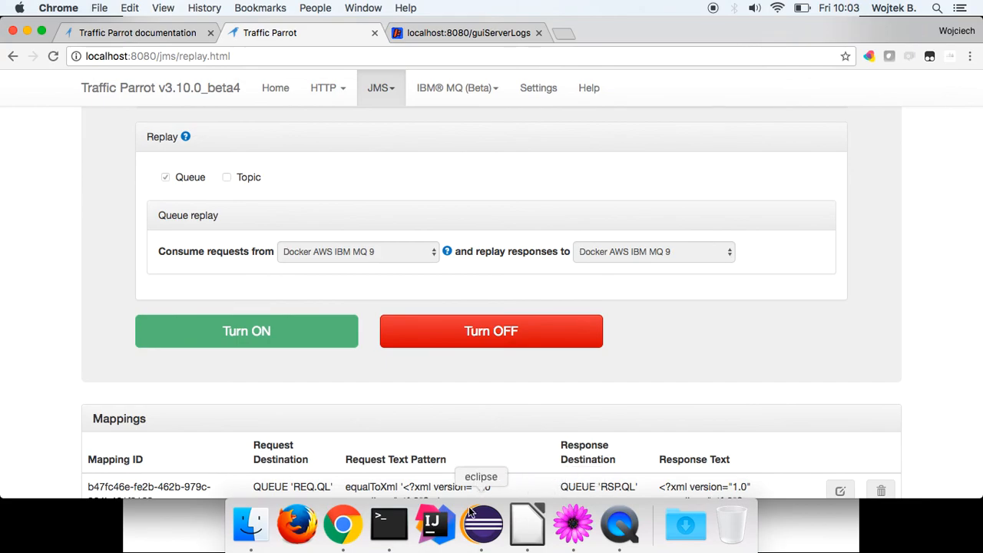
scroll(510, 424, "down", 1)
Bring up the queue-replay diagram slide, then switch to MQ Explorer's QM1 queue list.
left_click(528, 522)
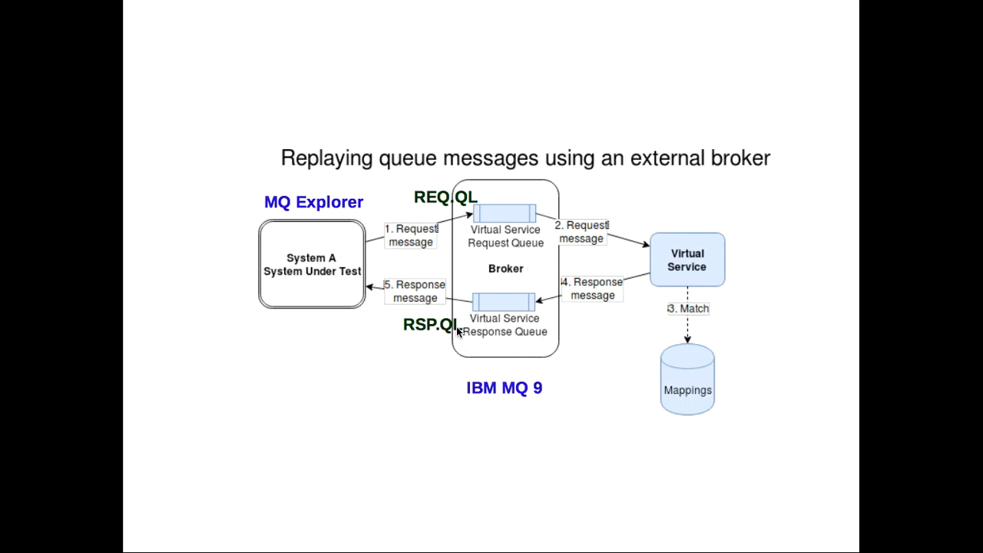
key("super+Tab")
key("super+Tab")
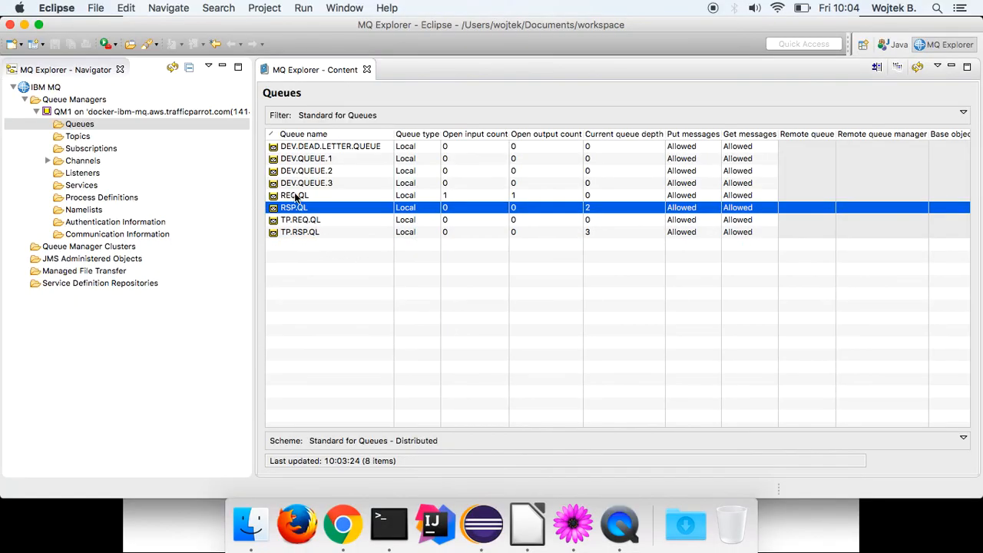
Open the Put Test Message dialog for the REQ.QL queue.
left_click(296, 197)
right_click(296, 196)
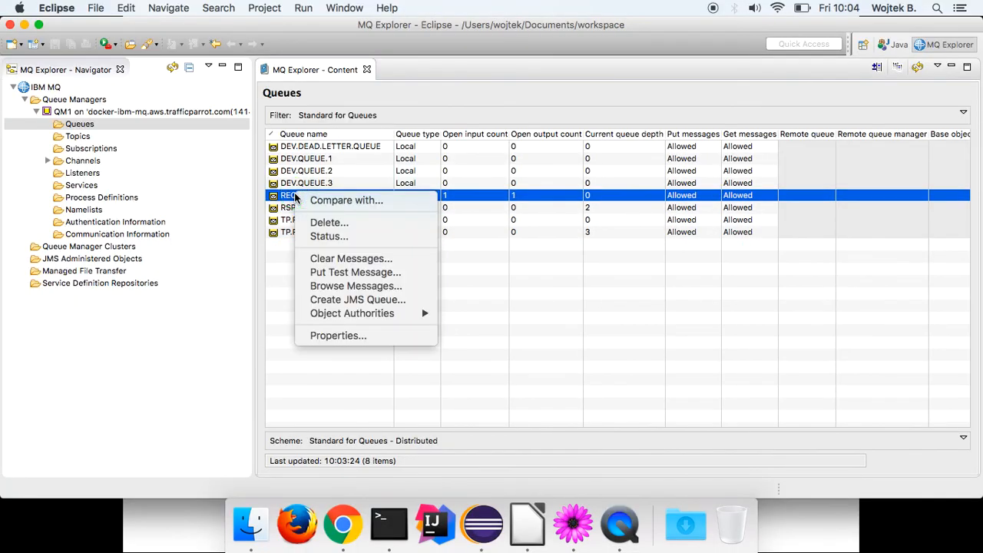
left_click(366, 277)
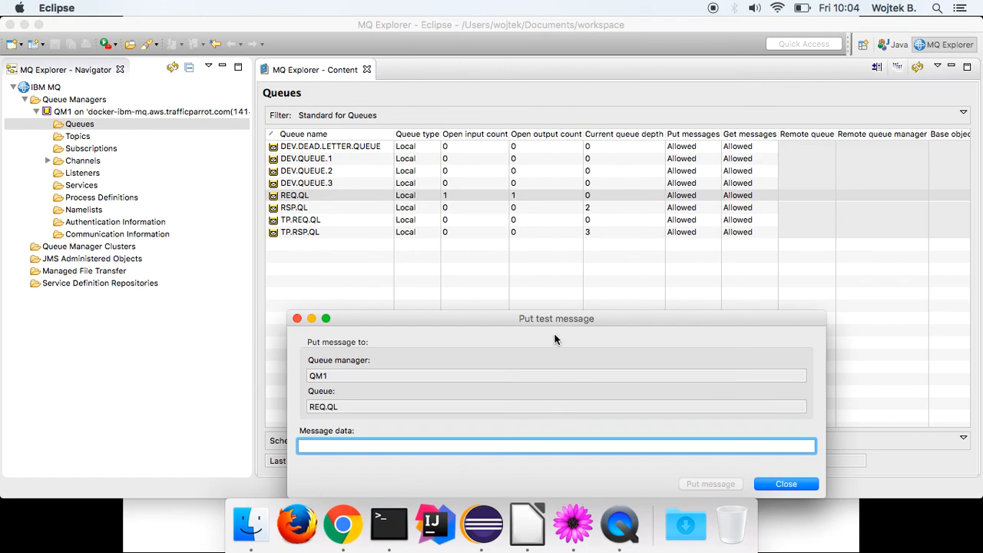
left_click_drag(546, 325, 451, 233)
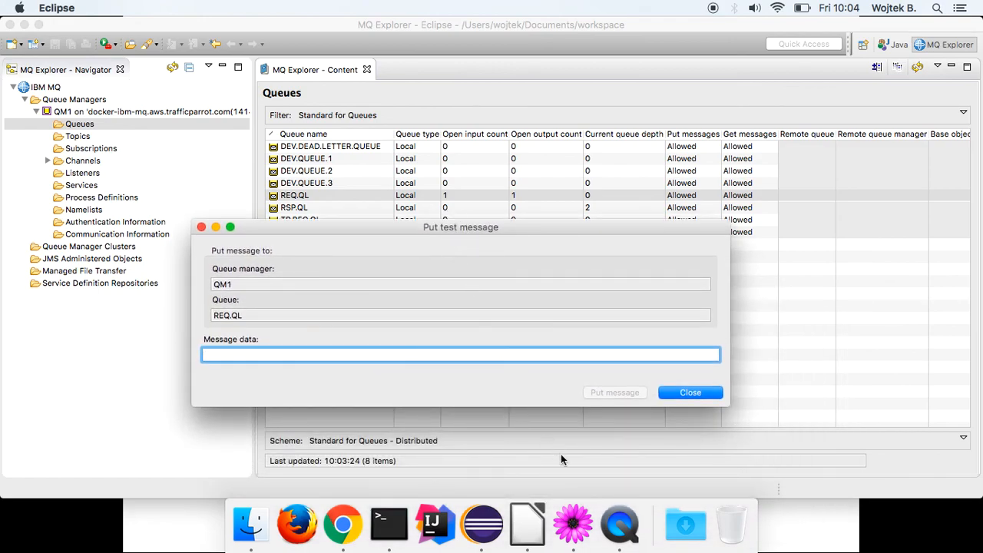
Copy the request XML from TextMate, paste it as message data, and put it on REQ.QL.
left_click(577, 517)
right_click(432, 154)
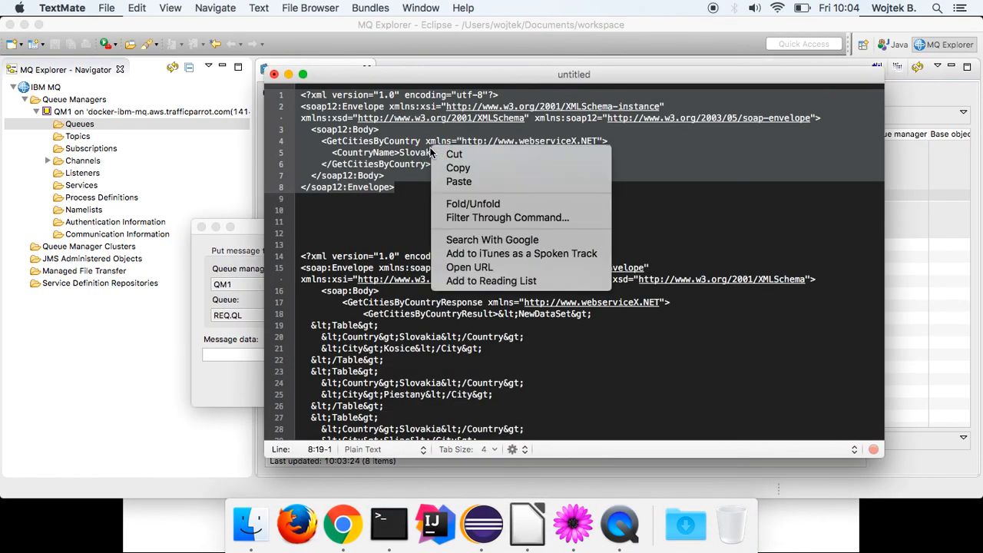
left_click(443, 168)
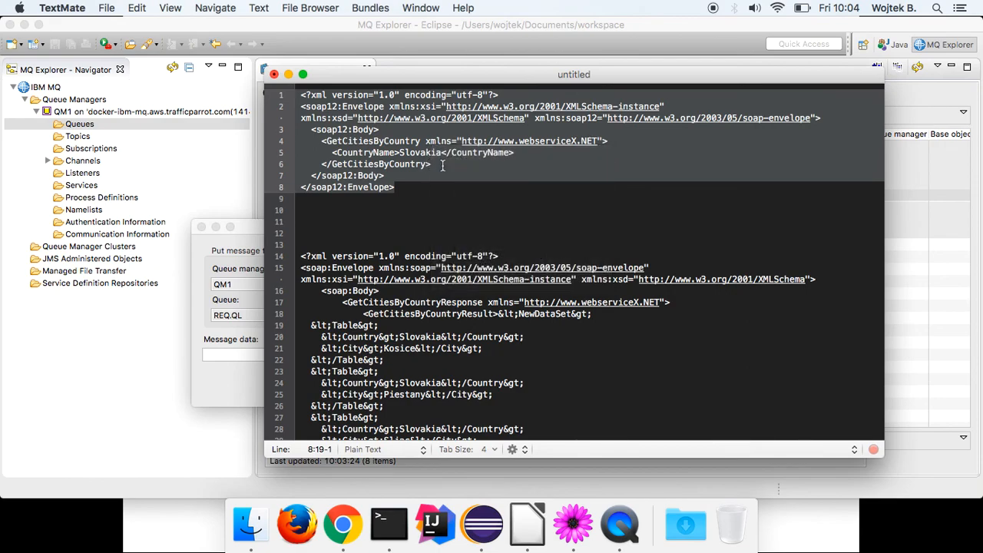
left_click(223, 361)
key("super+v")
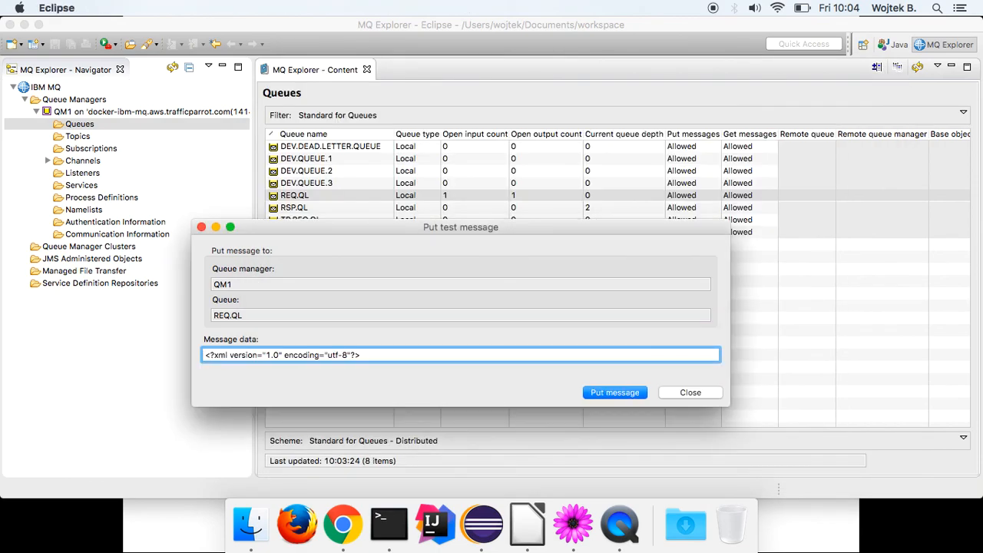
left_click(603, 392)
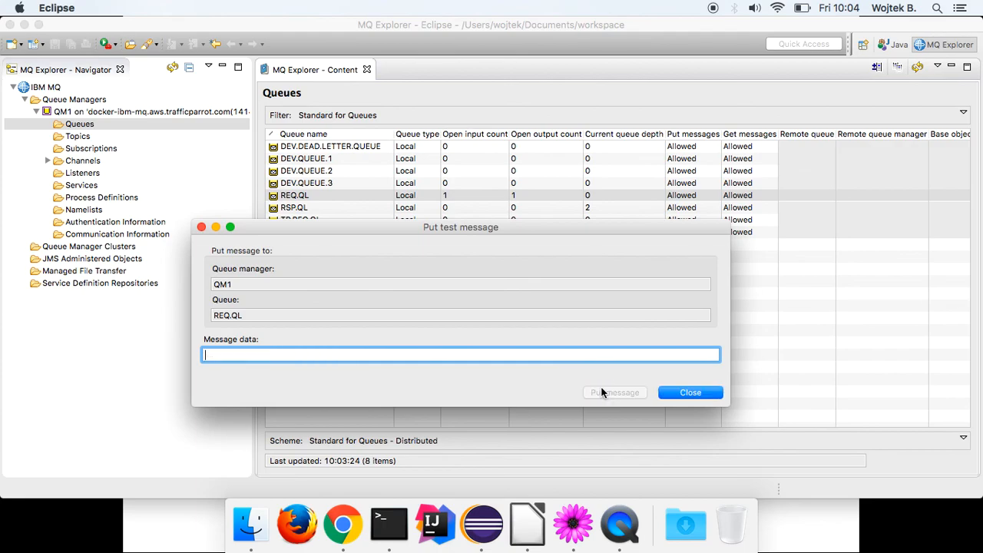
left_click(689, 392)
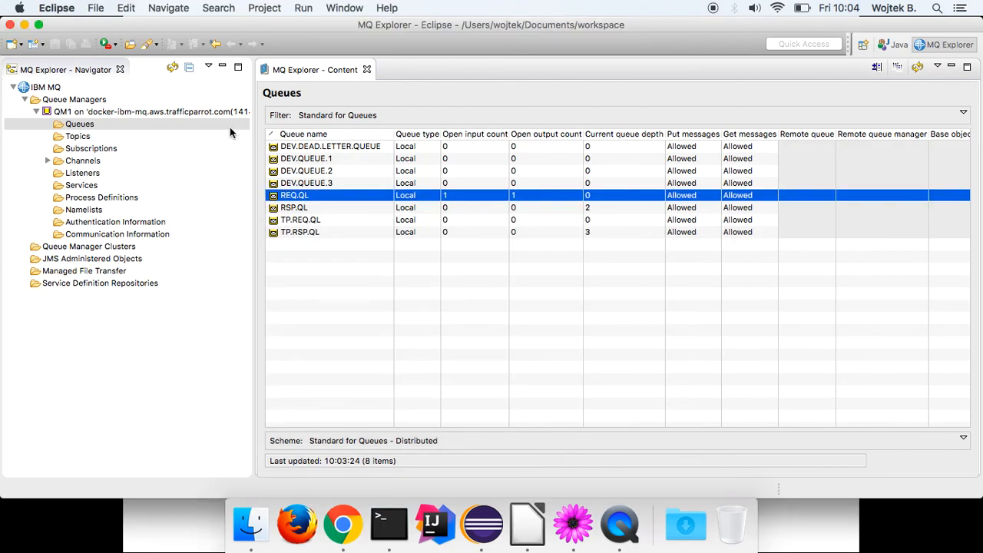
Browse RSP.QL and confirm the third, 444-byte reply's body contains ERROR.
right_click(295, 210)
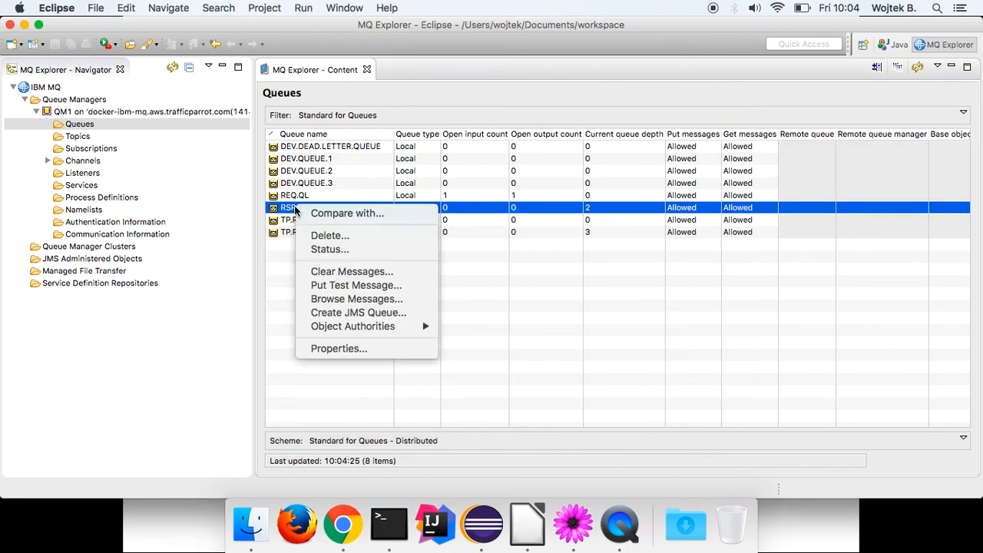
left_click(349, 299)
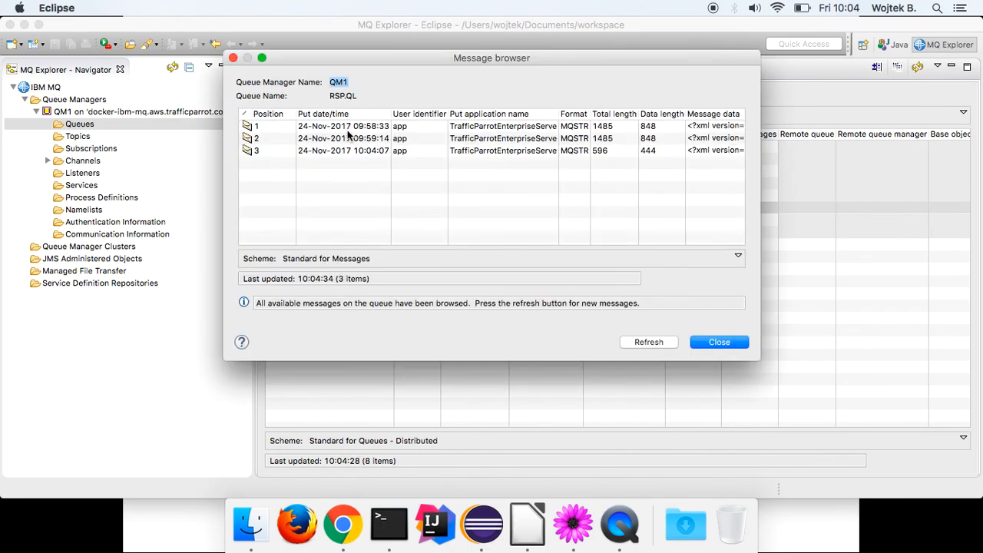
double_click(338, 150)
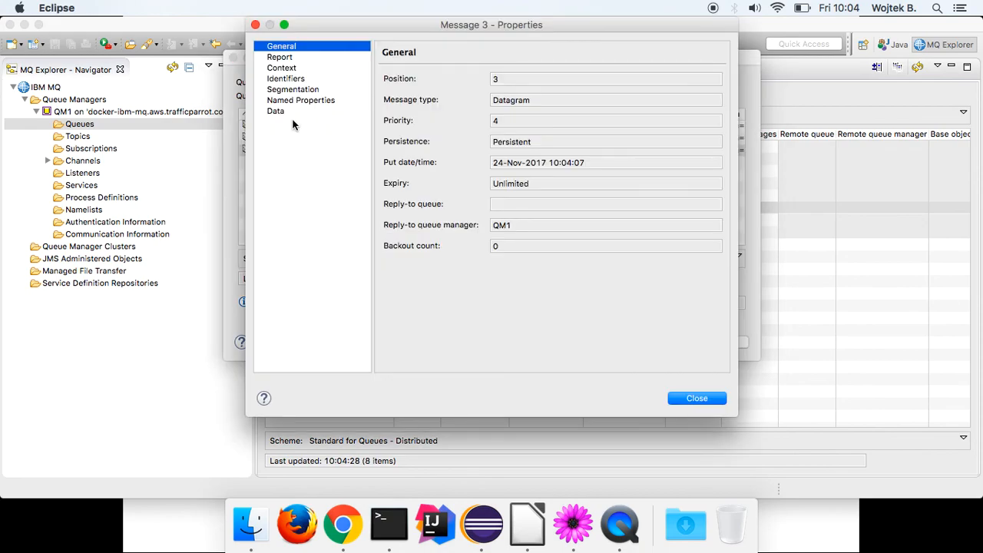
left_click(278, 112)
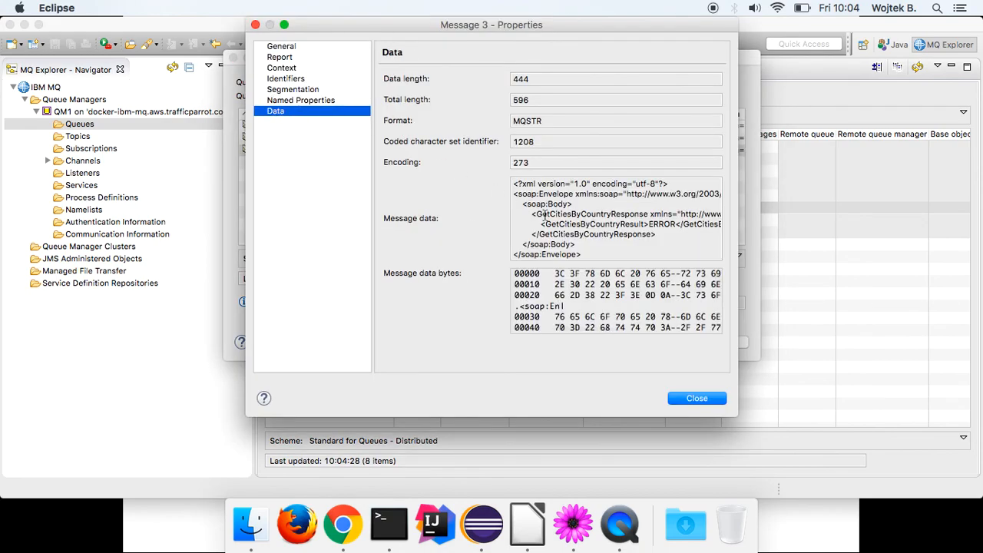
double_click(658, 225)
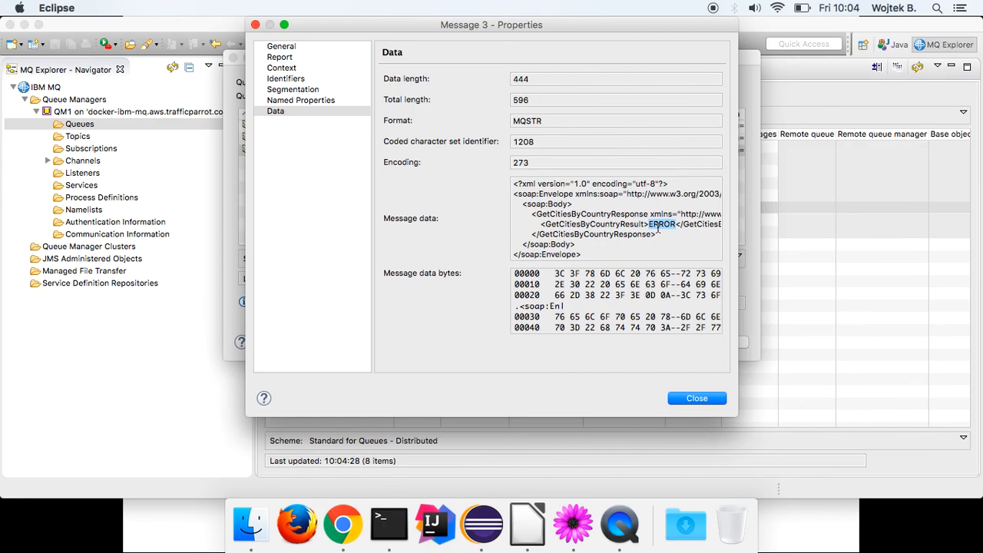
left_click(697, 397)
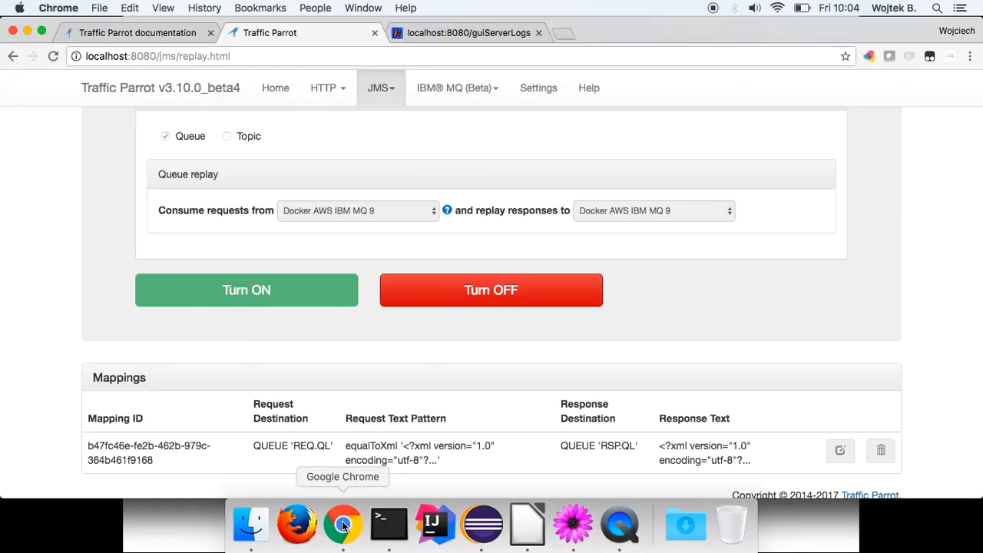
left_click(342, 524)
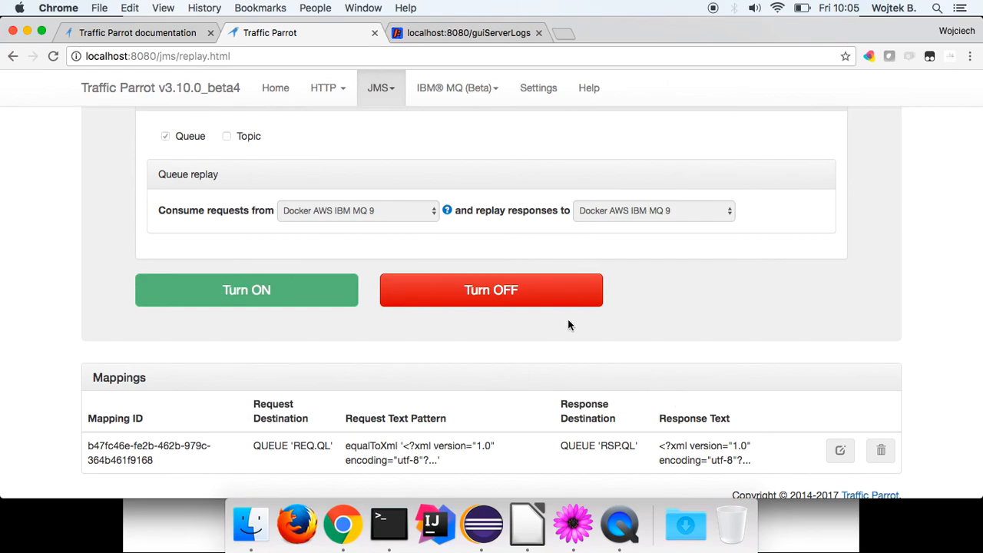
Turn the JMS replay off and open the recorded mapping to review its bodies.
left_click(538, 293)
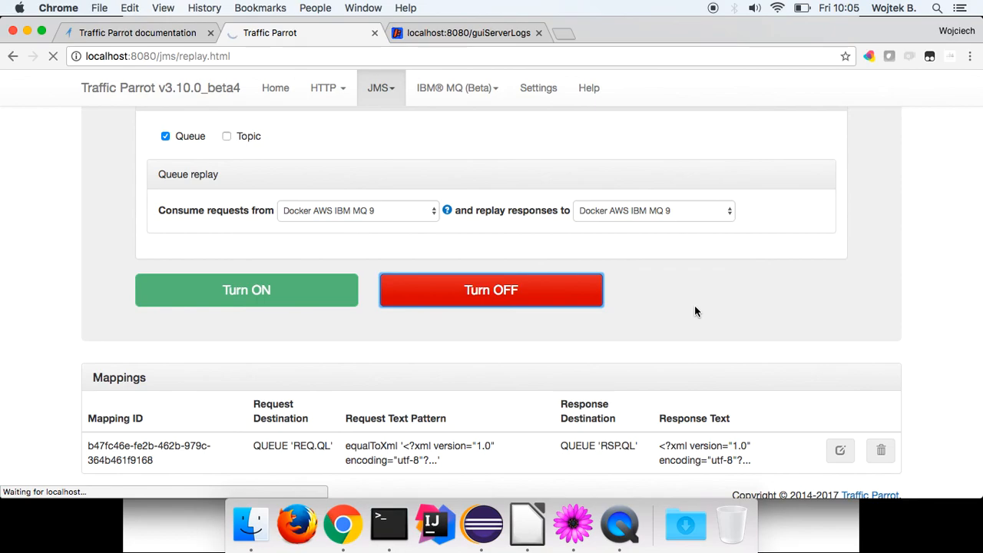
scroll(694, 311, "down", 10)
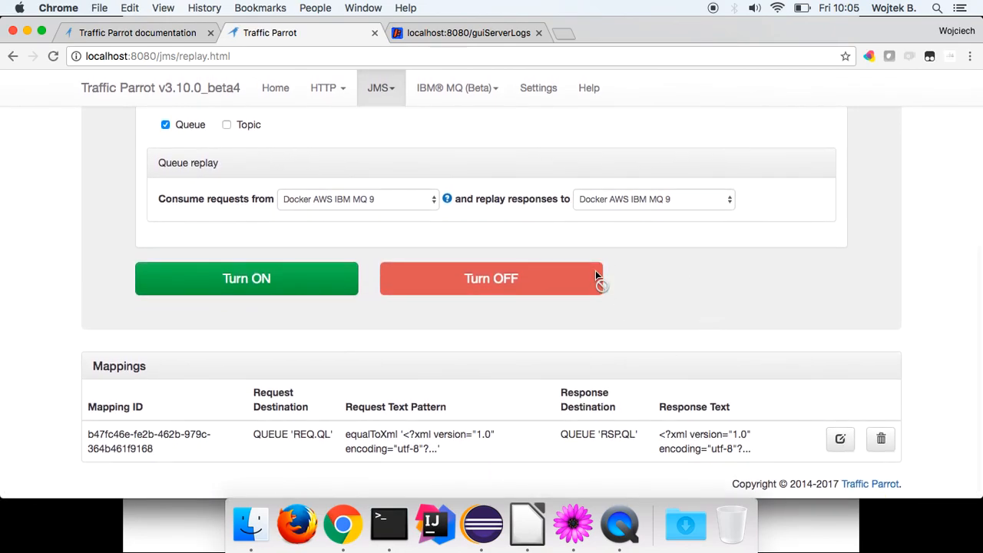
left_click(839, 436)
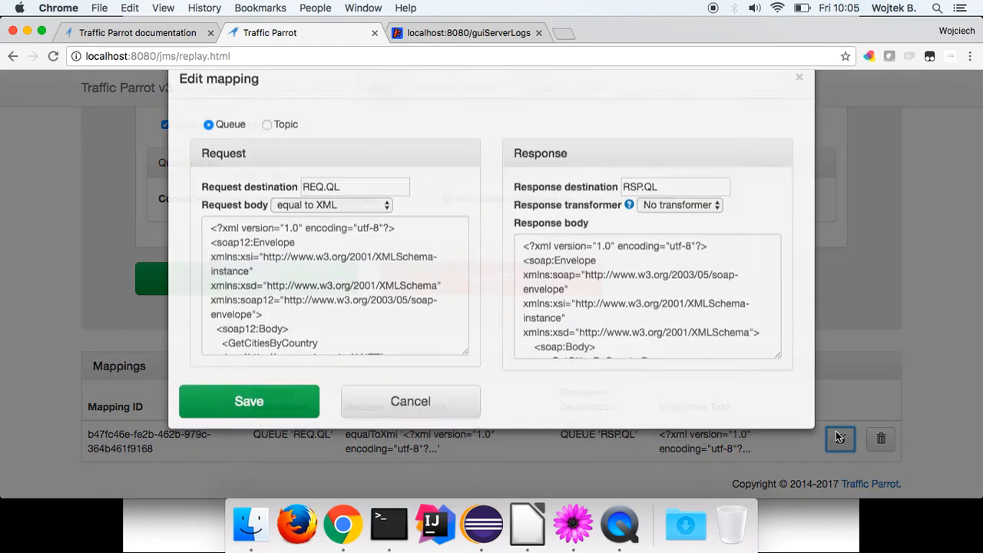
scroll(645, 346, "down", 5)
scroll(606, 352, "up", 5)
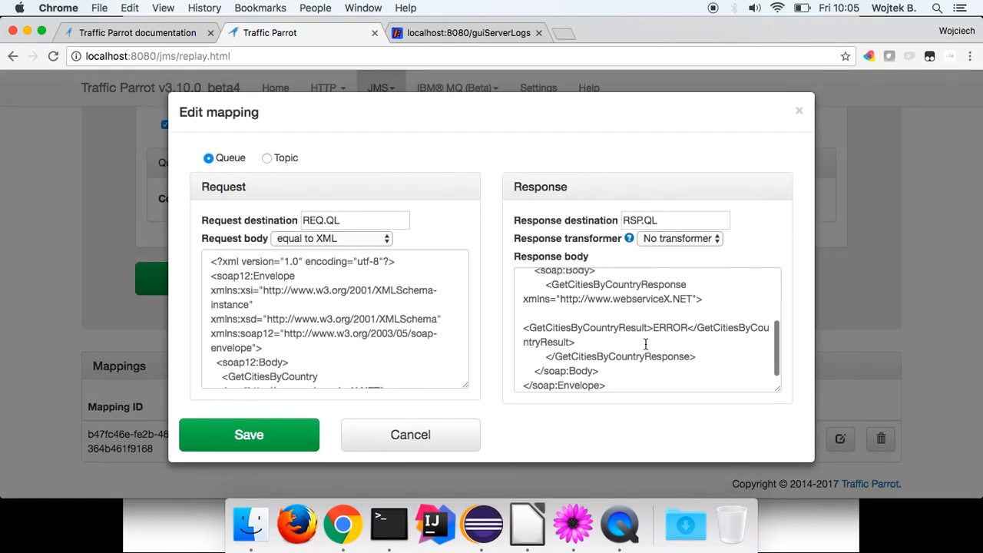
scroll(628, 342, "down", 5)
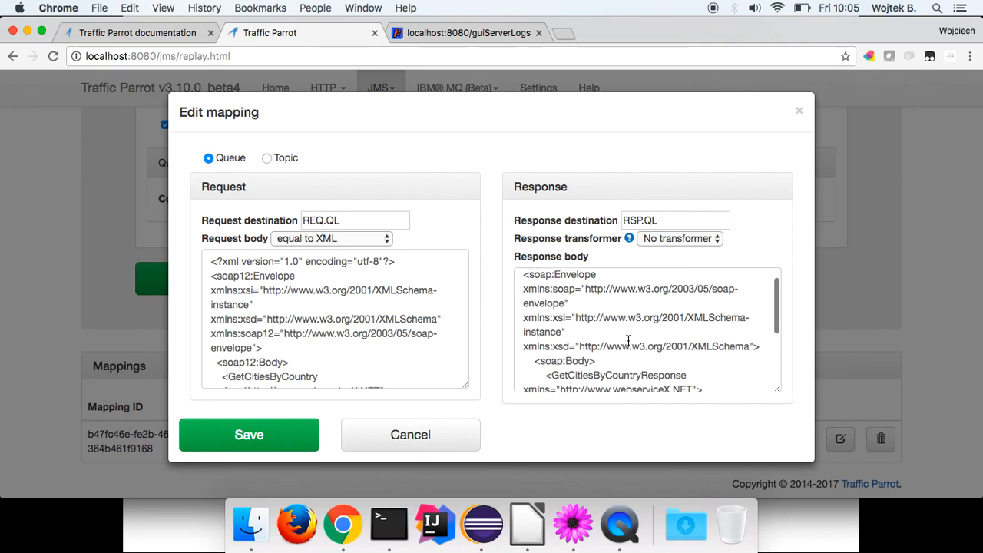
scroll(629, 341, "up", 5)
scroll(628, 340, "down", 5)
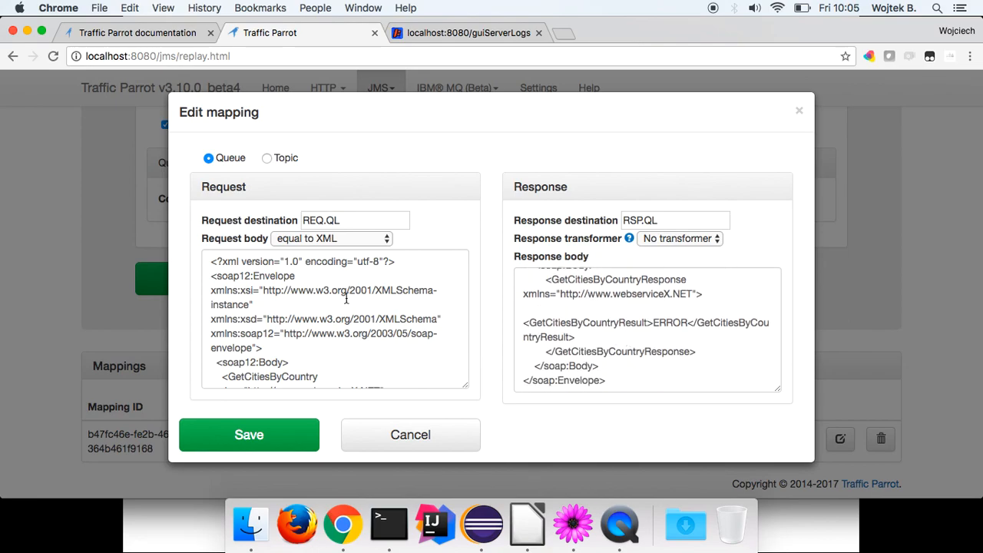
scroll(333, 290, "down", 5)
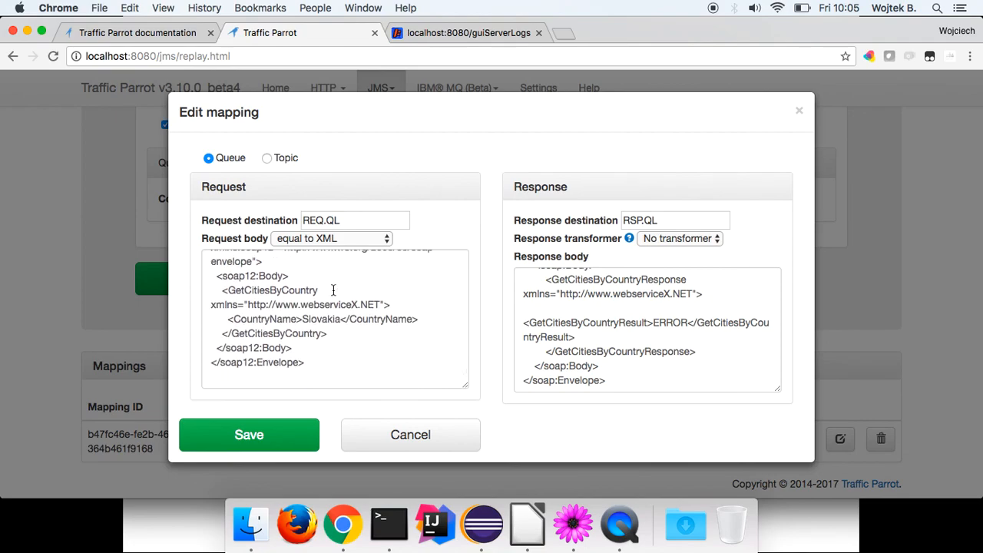
Inspect the Slovakia request body and keep its matcher set to equal to XML.
double_click(322, 321)
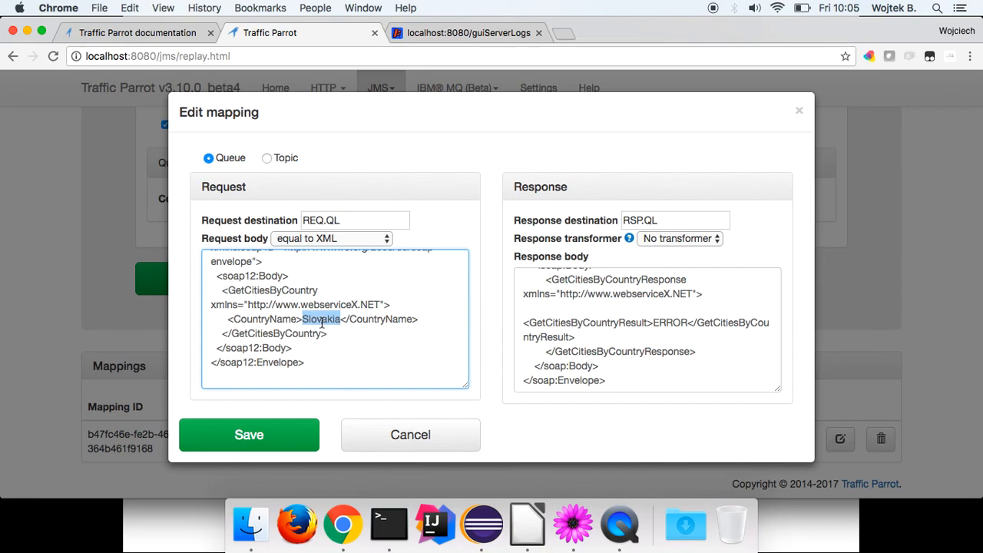
left_click(322, 239)
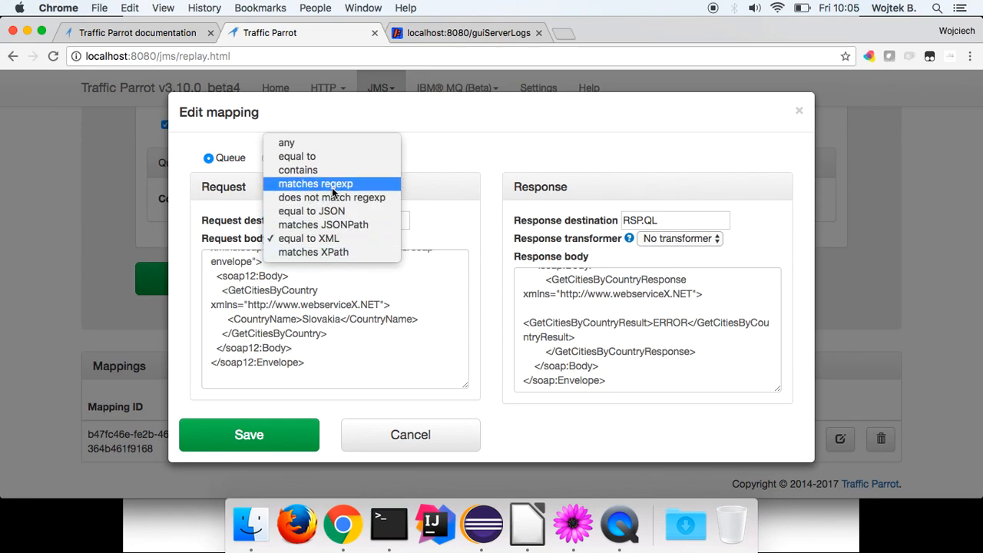
left_click(307, 239)
left_click(372, 338)
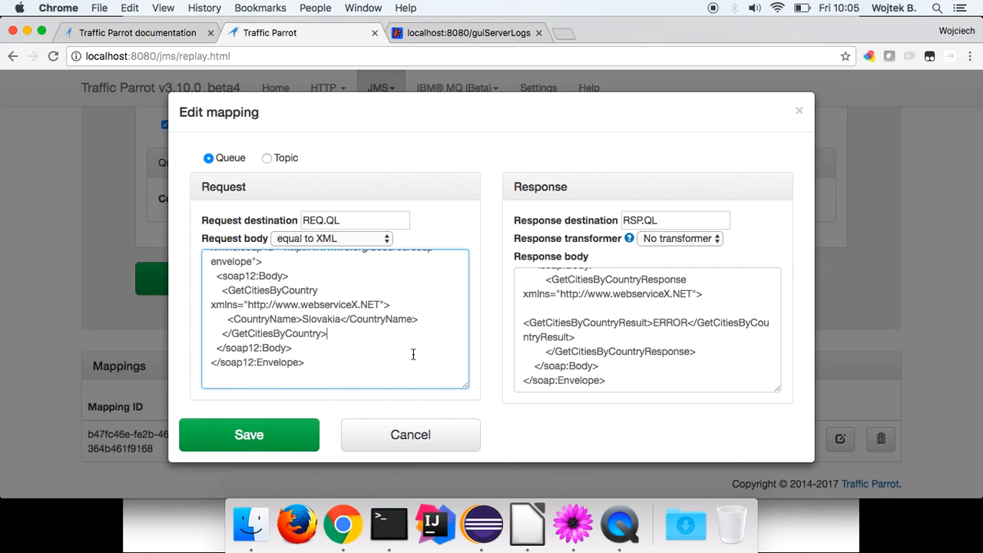
left_click(686, 322)
left_click(355, 327)
Scroll through the JMS documentation page, then return to the 3.10.x documentation home page.
left_click(137, 32)
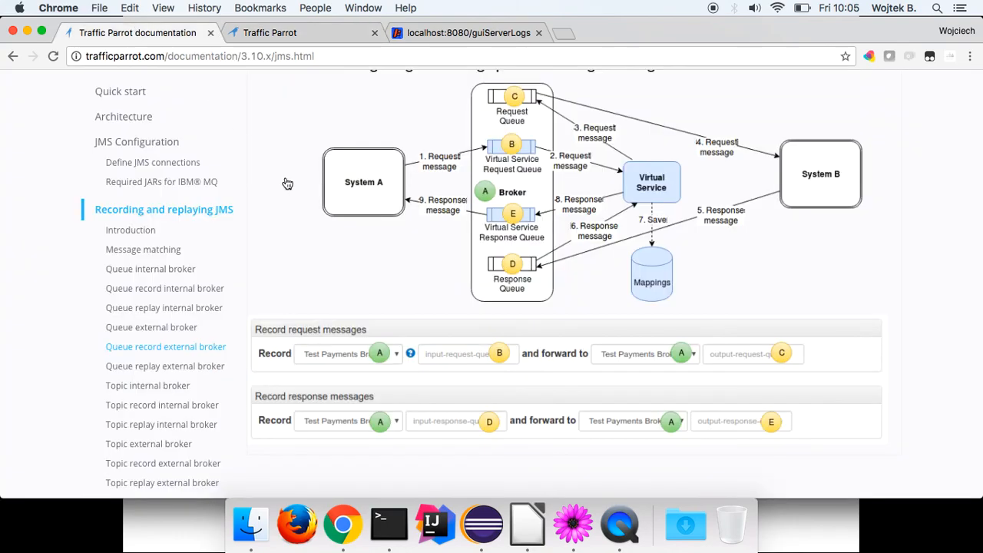
scroll(296, 194, "down", 20)
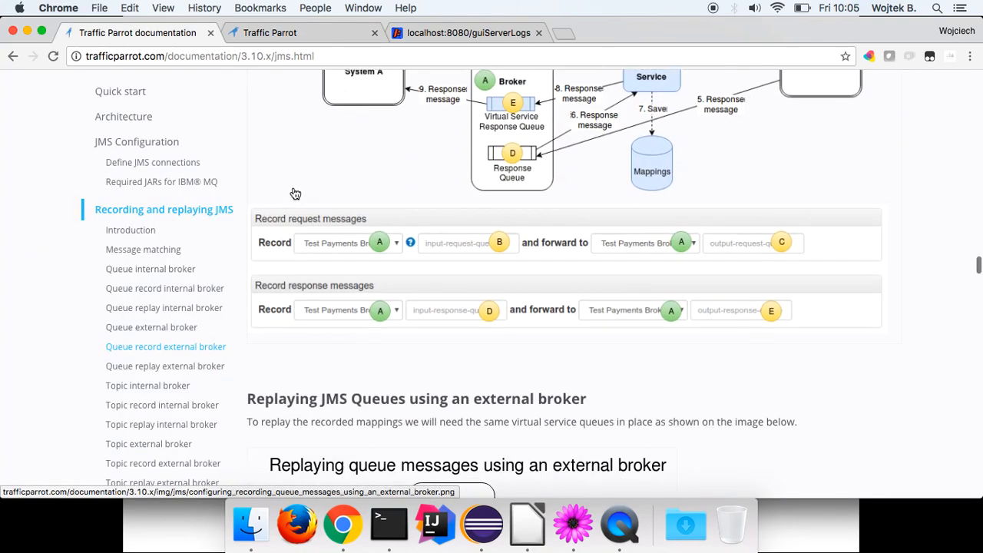
scroll(296, 193, "down", 20)
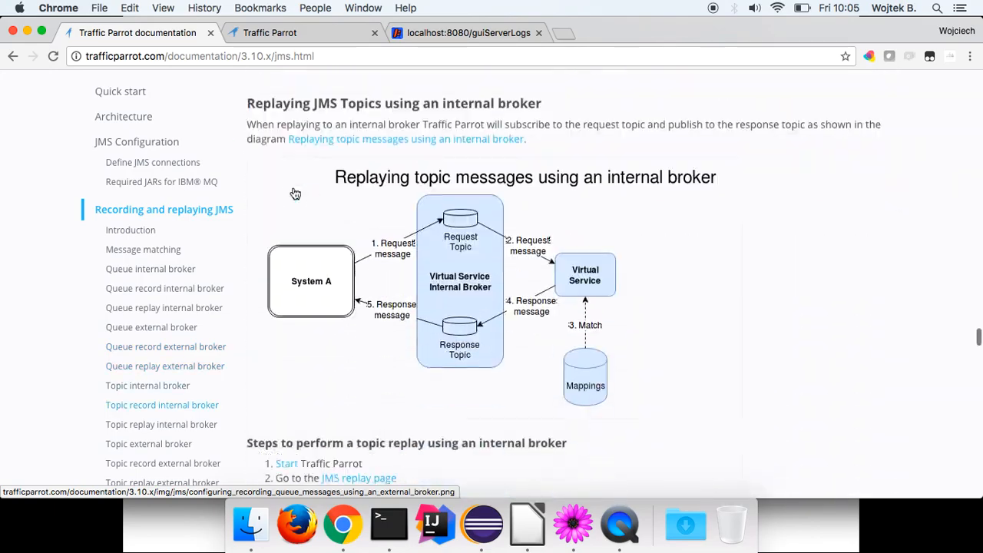
scroll(296, 194, "down", 20)
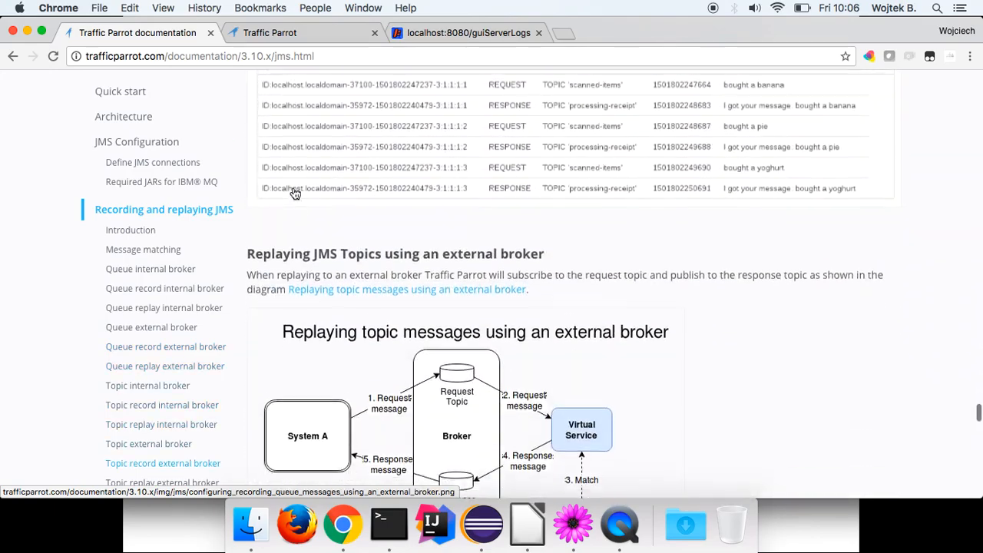
scroll(295, 194, "down", 10)
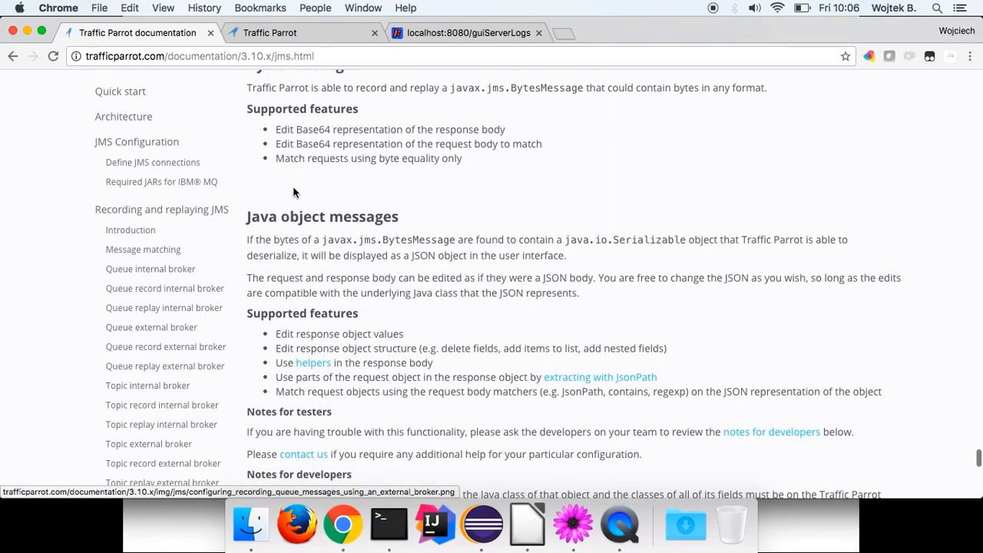
left_click_drag(977, 466, 965, 81)
left_click(222, 137)
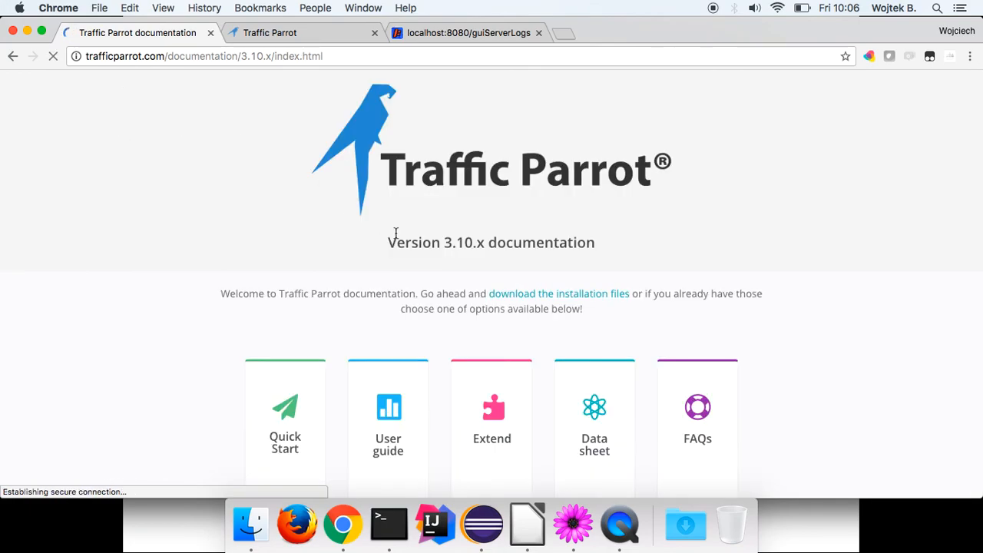
Open the Extend documentation page and read its Handlebars helpers section.
scroll(511, 305, "down", 3)
left_click(492, 265)
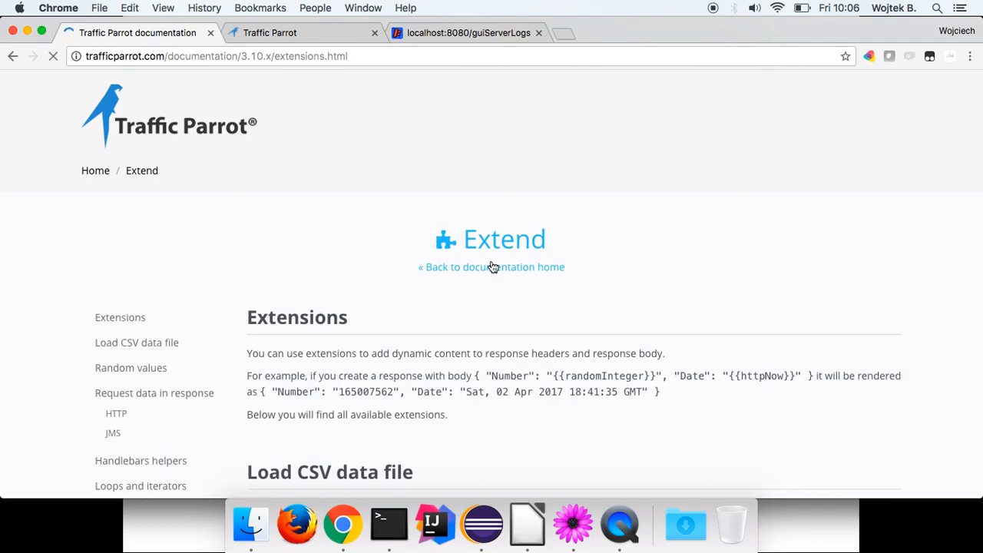
scroll(492, 265, "down", 2)
scroll(494, 267, "down", 15)
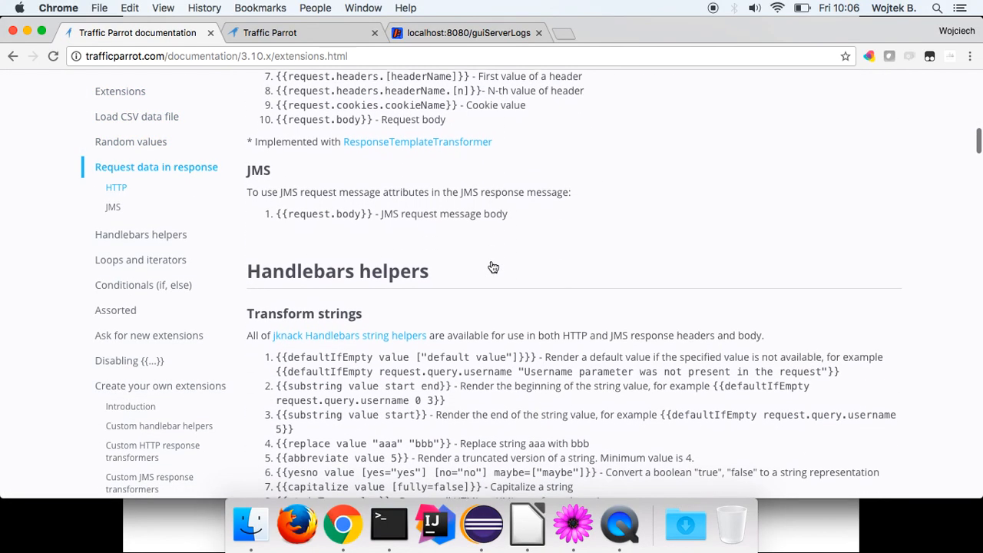
scroll(589, 225, "up", 1)
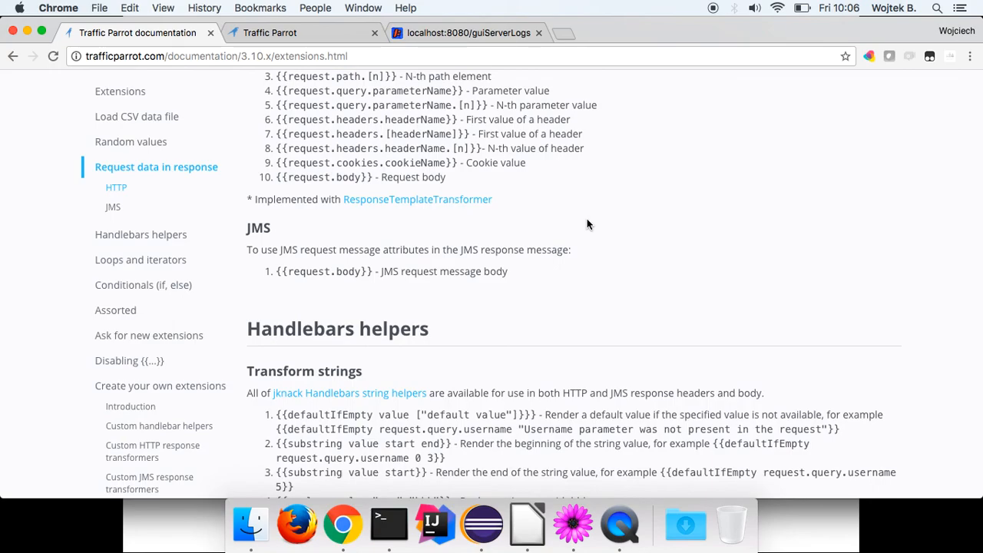
Read on to Custom JMS response transformers, then show the external-broker replay slide.
scroll(587, 218, "down", 15)
scroll(587, 220, "down", 10)
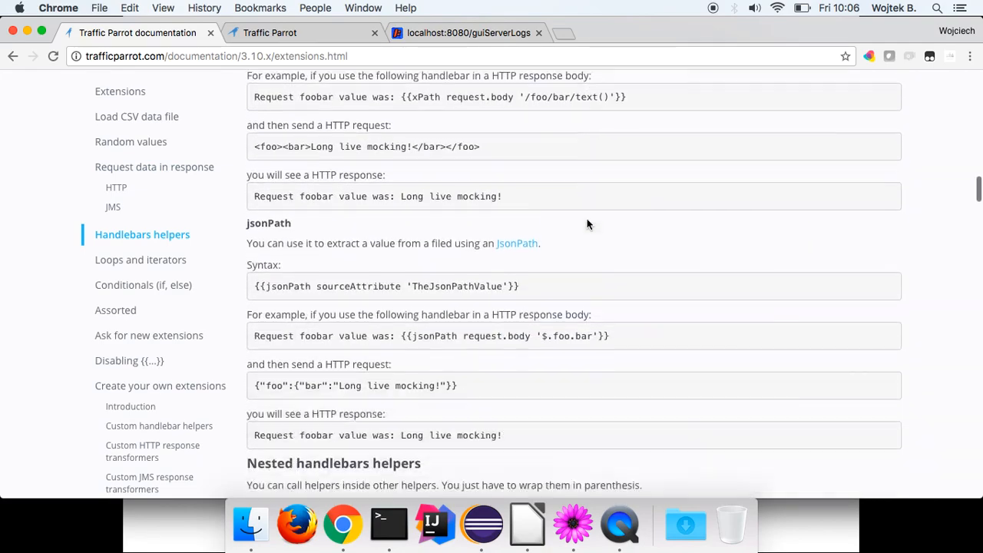
scroll(587, 220, "up", 4)
scroll(587, 220, "up", 7)
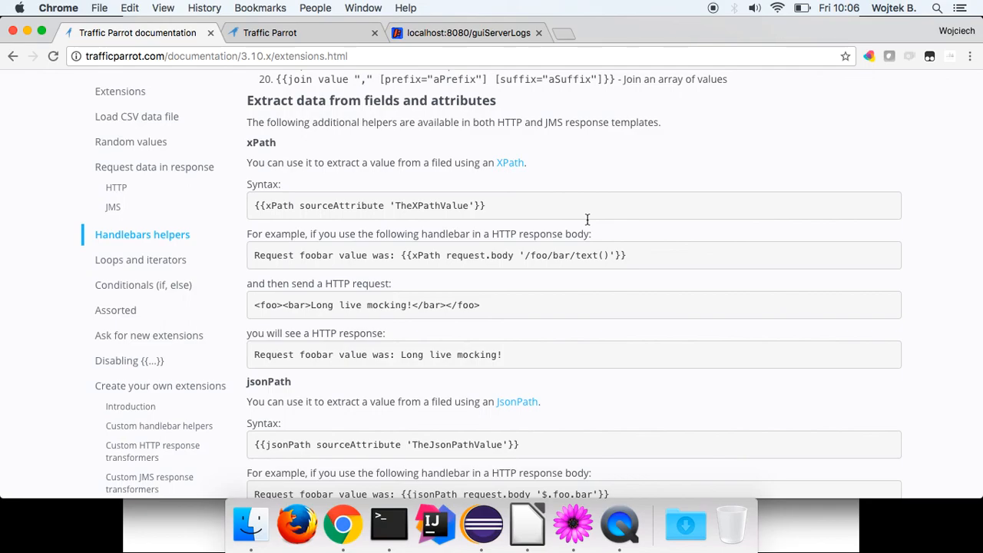
scroll(587, 220, "down", 20)
scroll(587, 219, "down", 20)
scroll(587, 219, "down", 1)
scroll(587, 220, "down", 5)
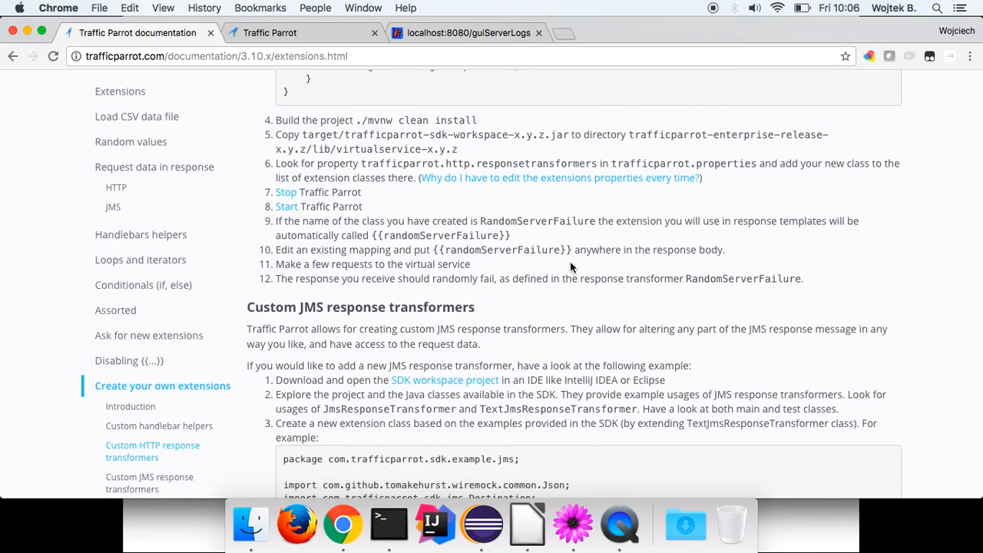
left_click(516, 529)
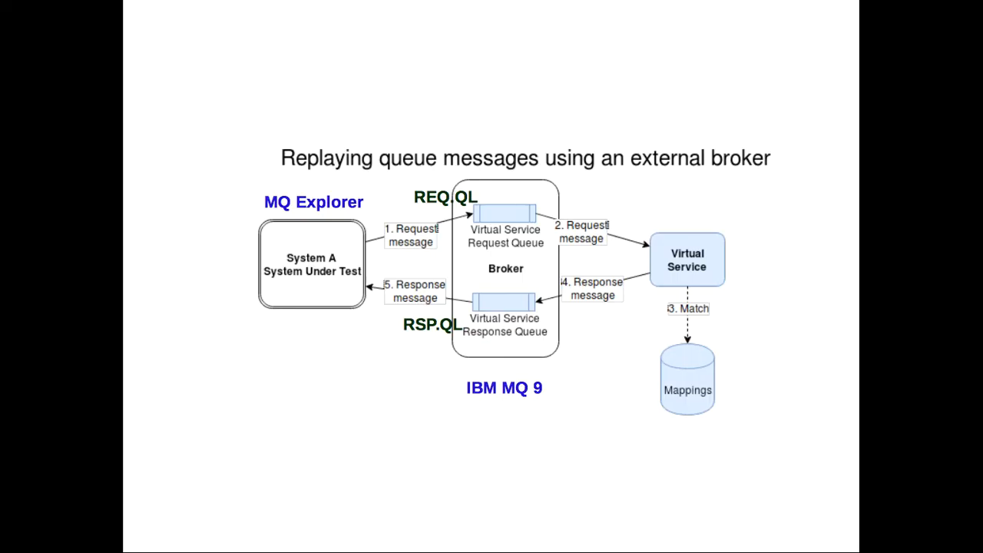